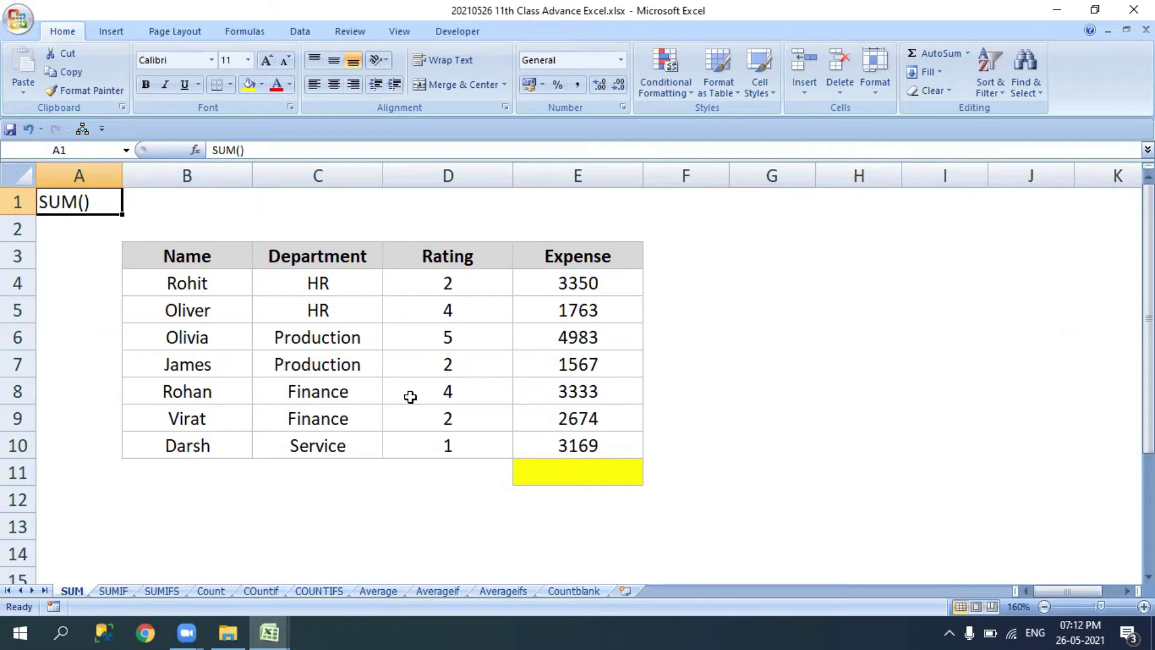
Step: Total the Expense values in E11 with =SUM(E4:E10), then clear E11 again
left_click_drag(295, 277, 348, 339)
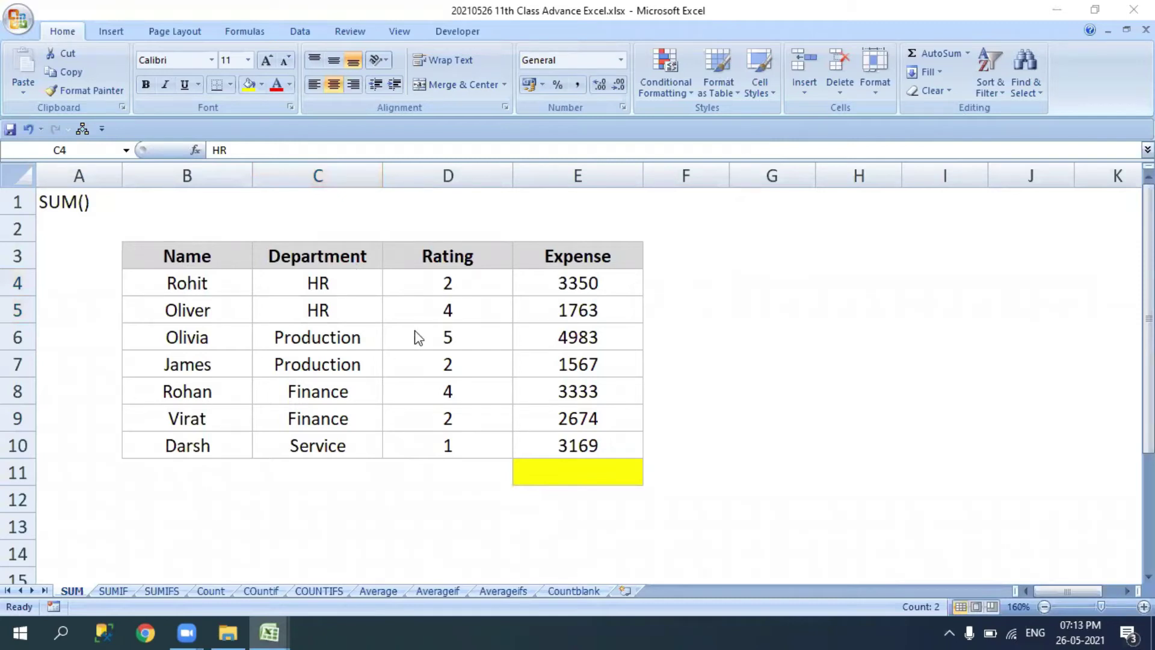
left_click(593, 475)
type("=S")
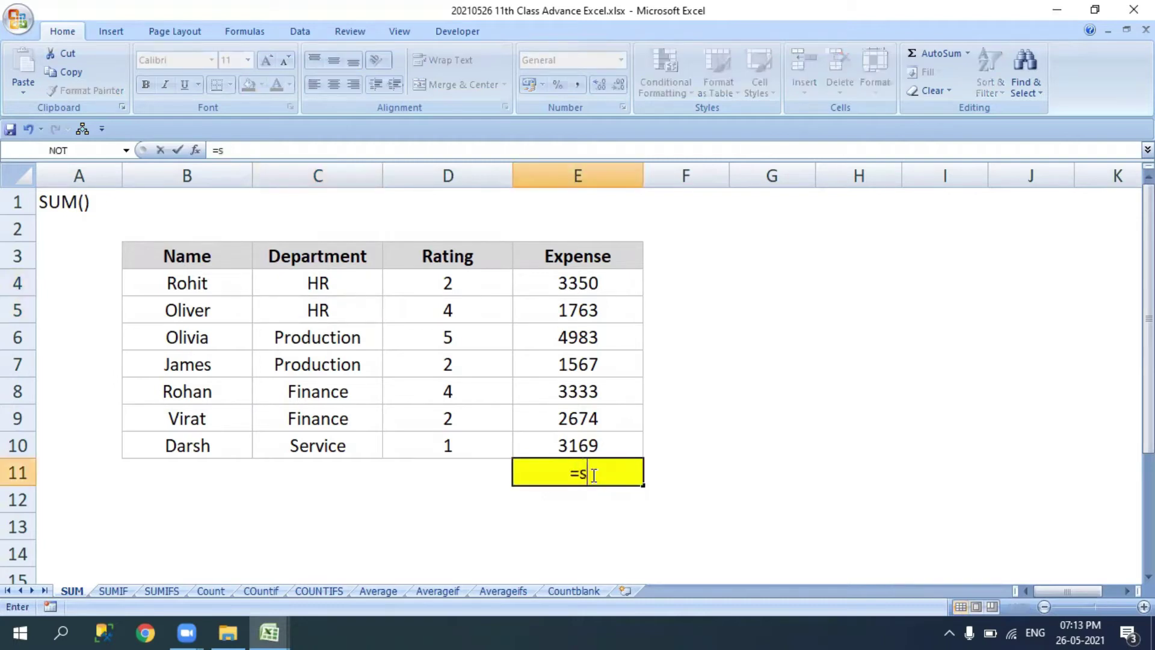
type("UM(")
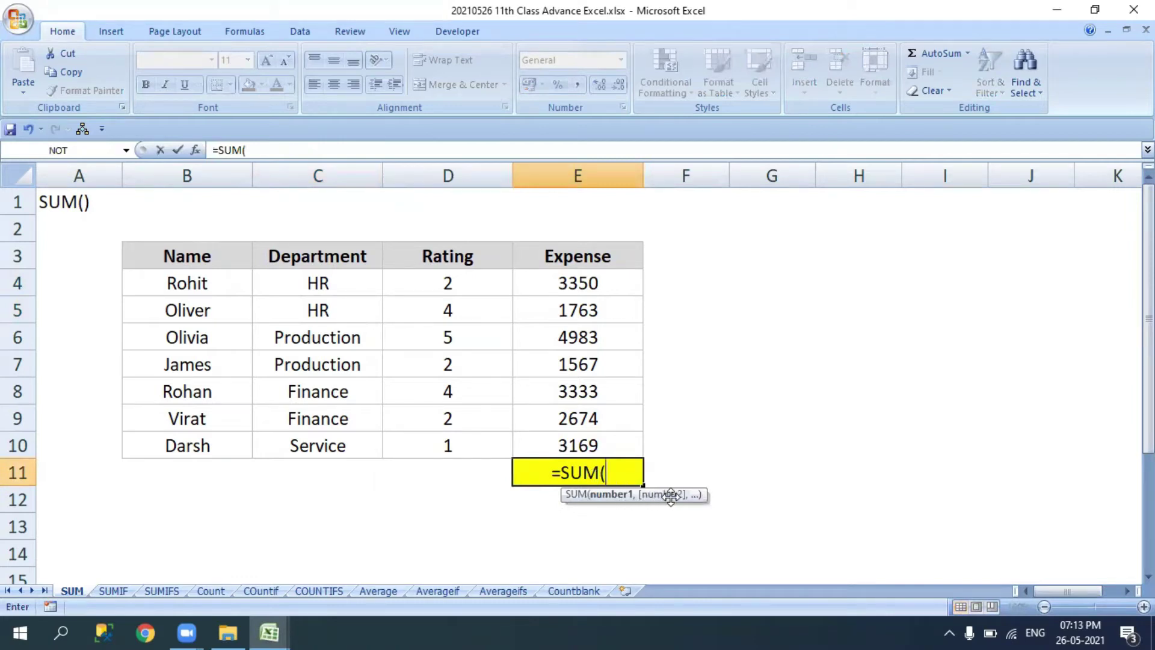
left_click(584, 290)
type(",")
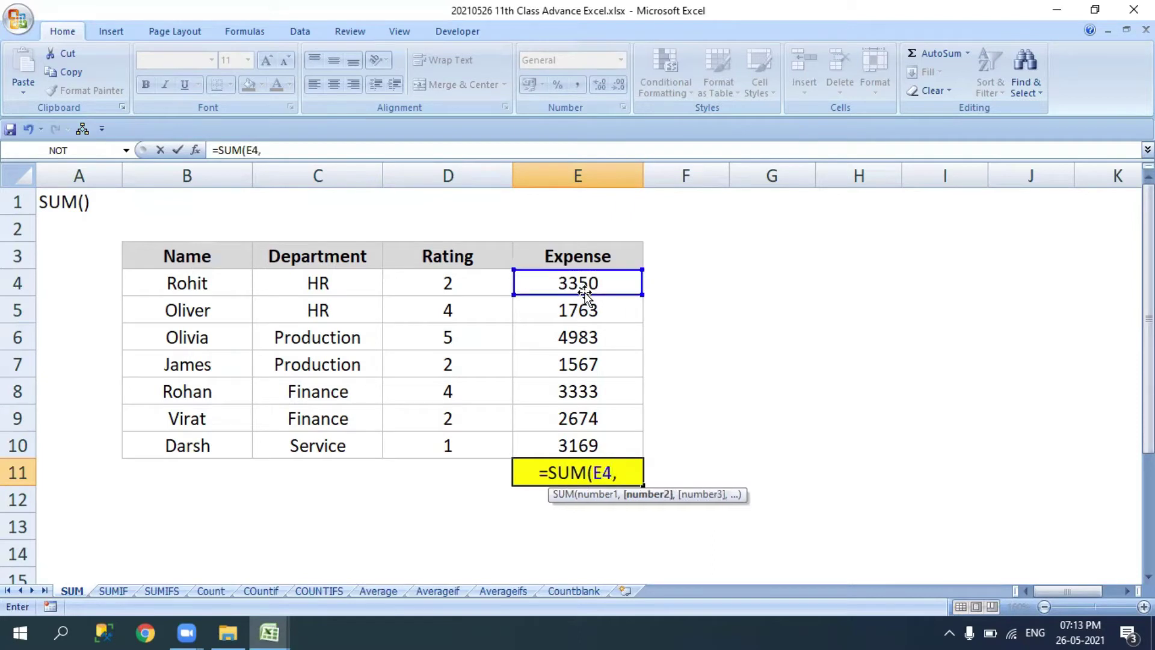
left_click(568, 310)
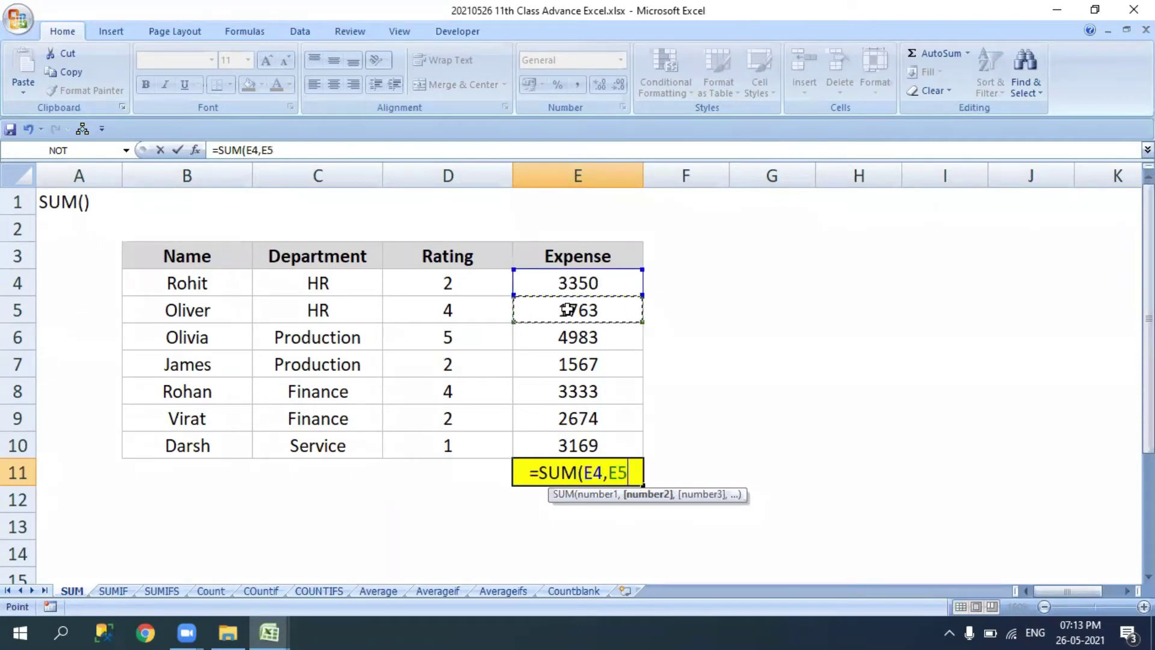
key("BackSpace")
key("BackSpace")
key("BackSpace")
key("BackSpace")
key("BackSpace")
left_click_drag(611, 280, 581, 441)
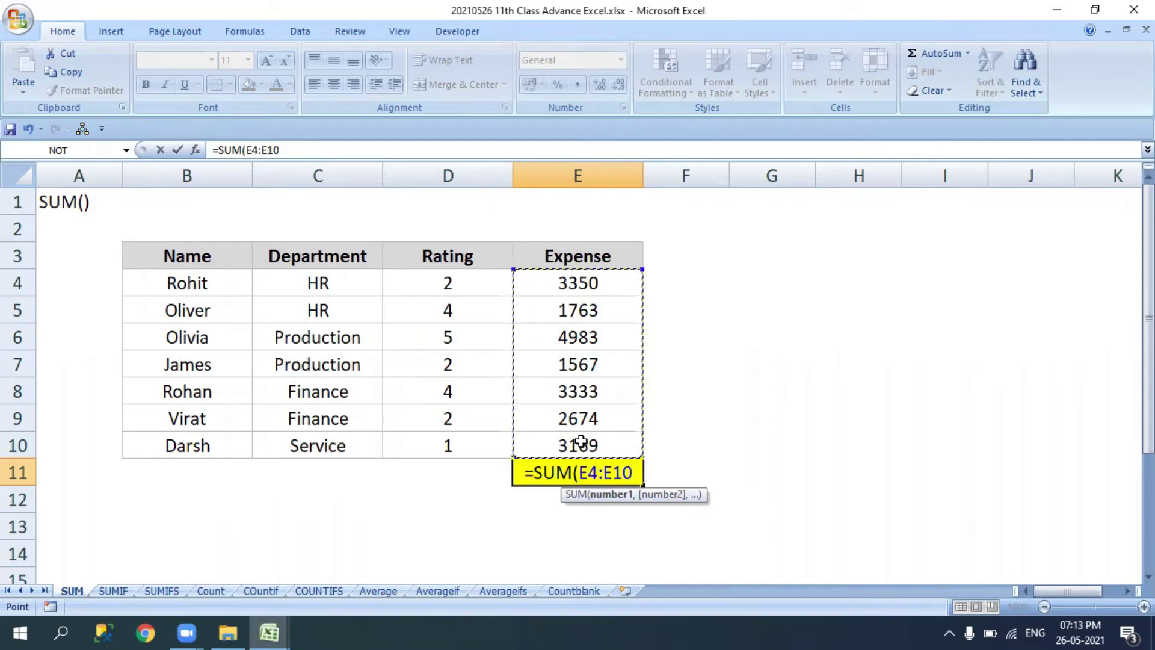
type(")")
key("Return")
key("Return")
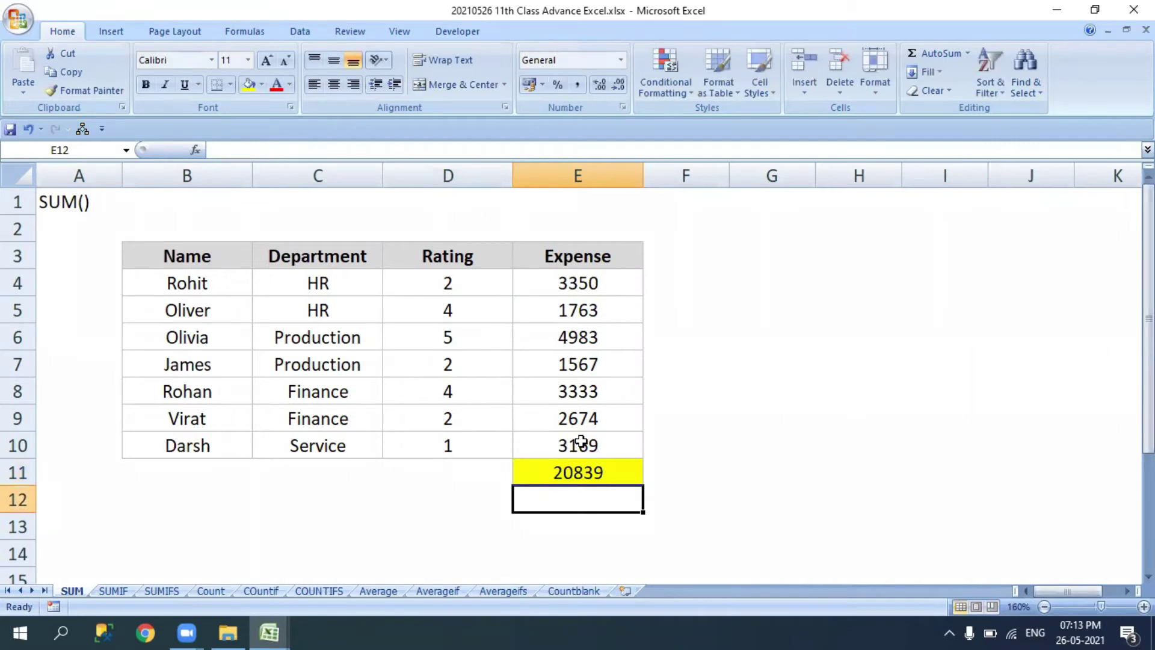
key("Up")
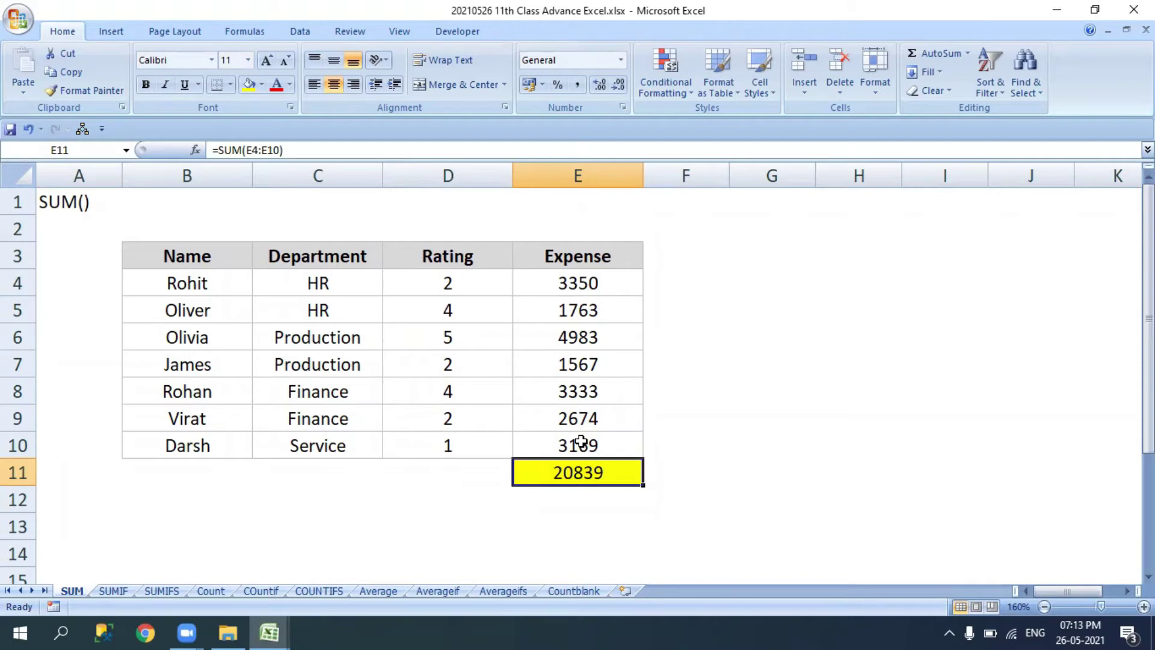
key("Delete")
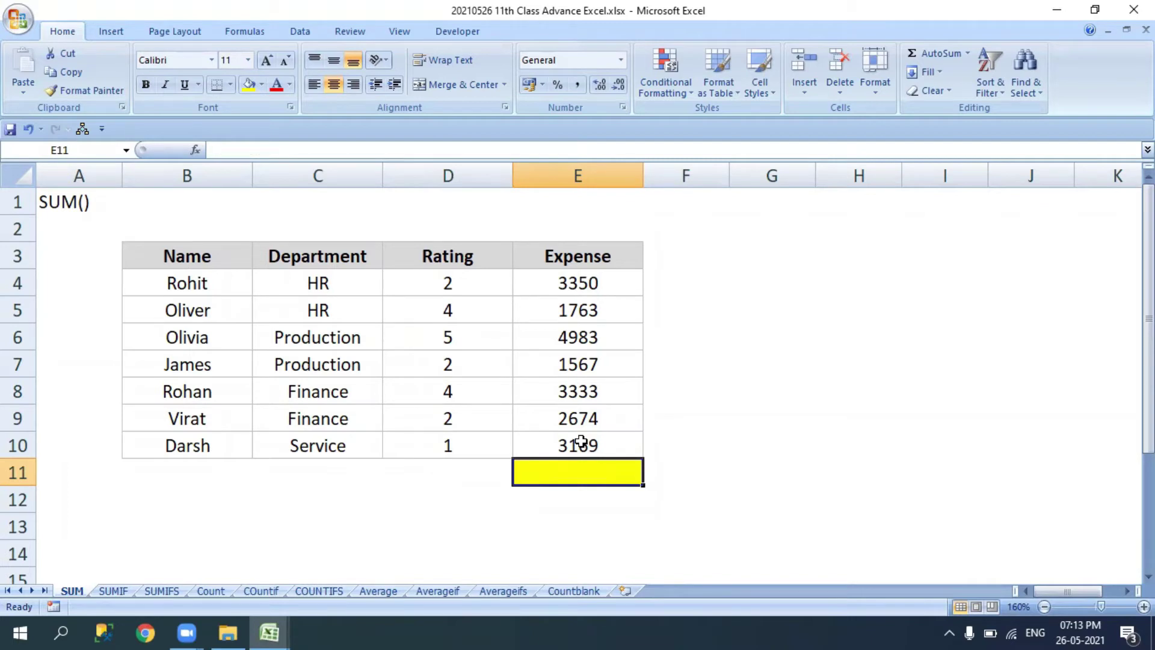
Step: Type the reminder 'Alt =' in cell E1 above the table
key("Up")
key("Up")
key("Up")
key("ctrl+Up")
key("ctrl+Up")
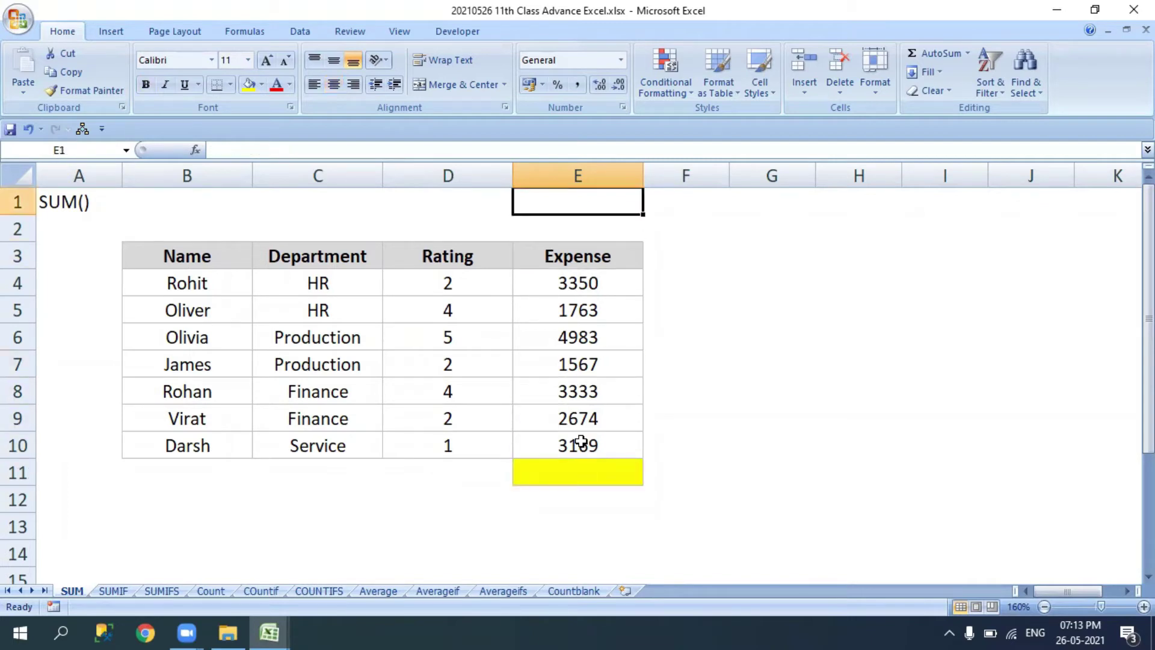
type("Alt ")
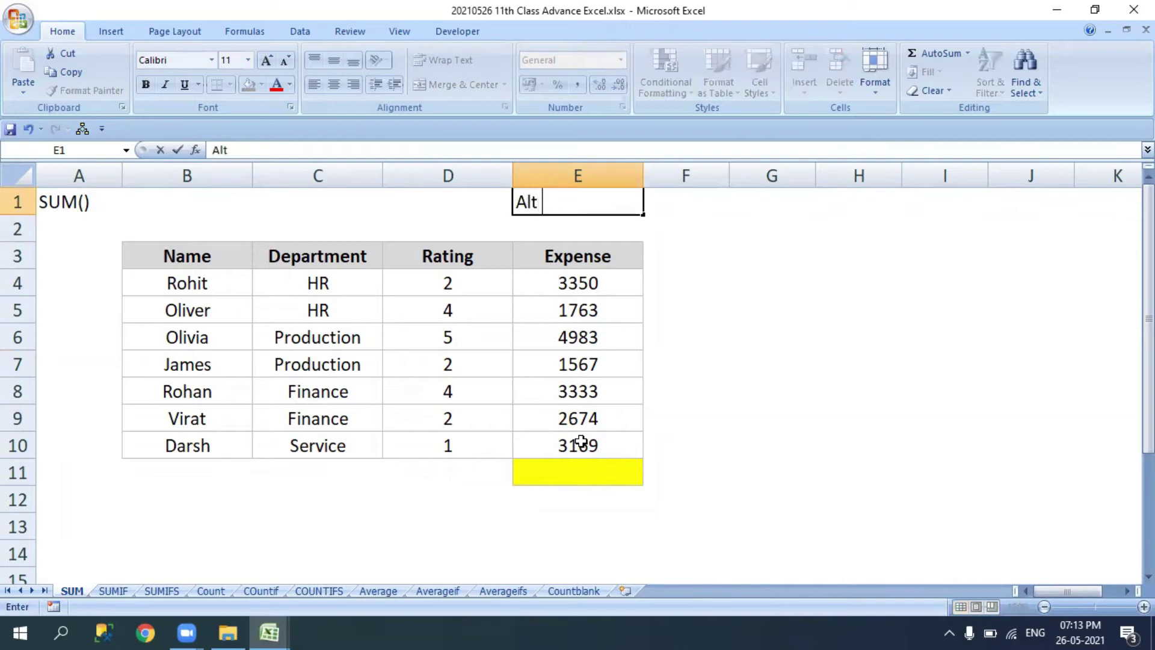
type("=")
key("Return")
Step: Go down to E11, insert an automatic sum with Alt+=, then cancel it
key("Down")
key("Down")
key("ctrl+Down")
key("Down")
key("alt+equal")
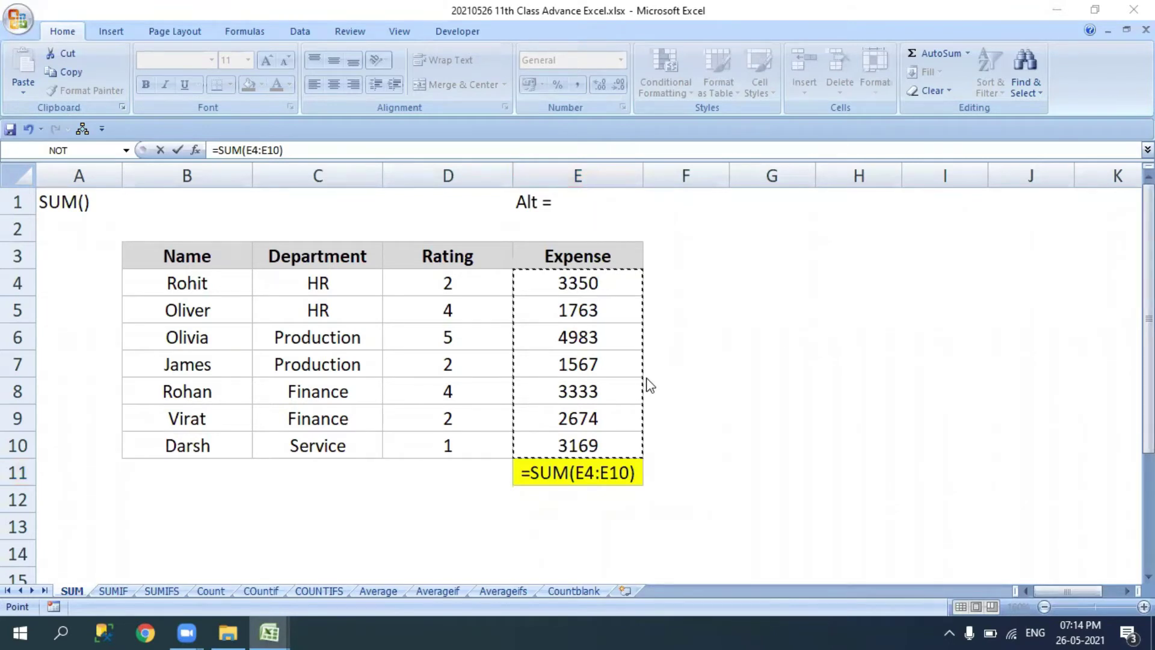
left_click(572, 452)
key("Escape")
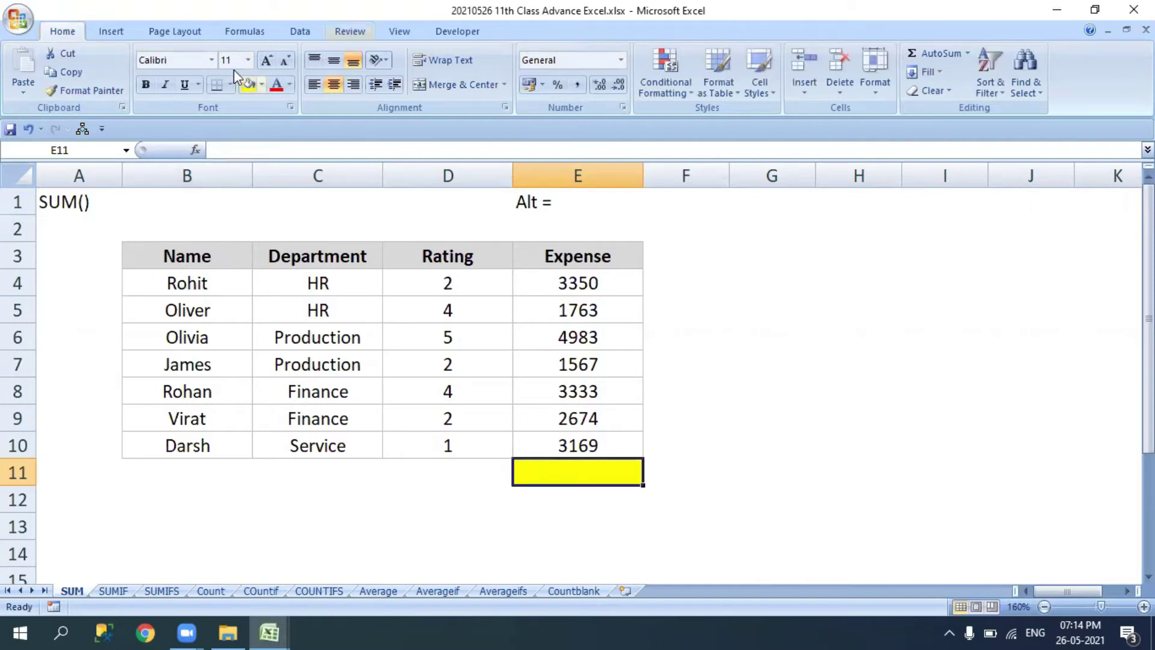
Step: Try the Home AutoSum on E11 and cancel it, then return to A1 and show the KeyTips
left_click(949, 60)
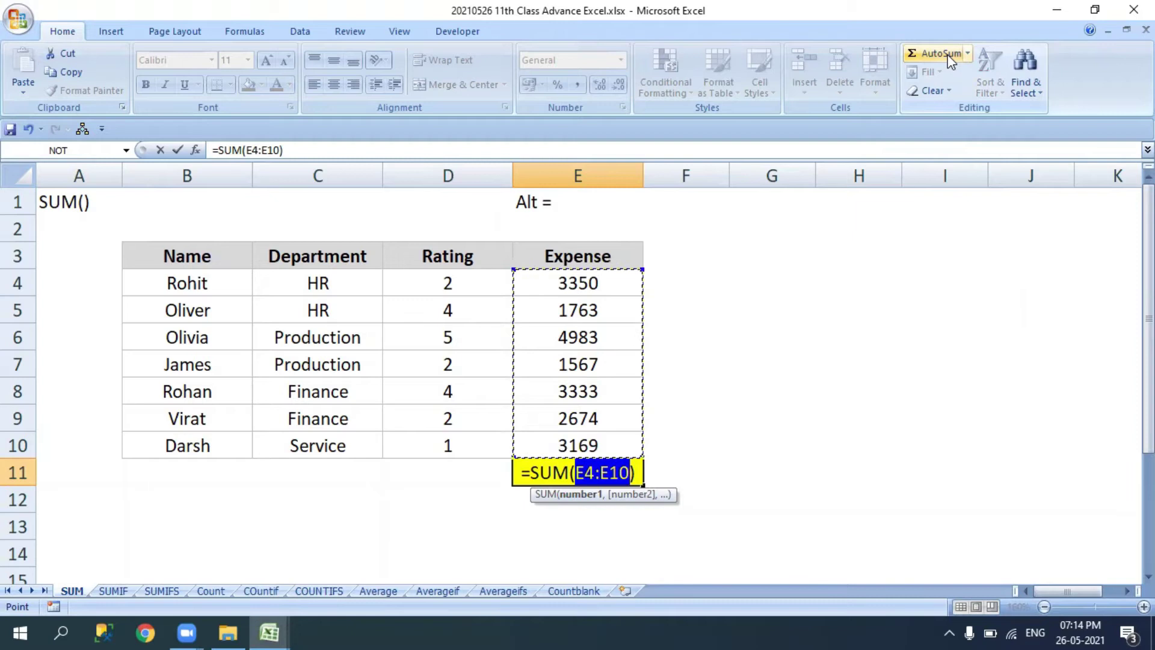
key("Escape")
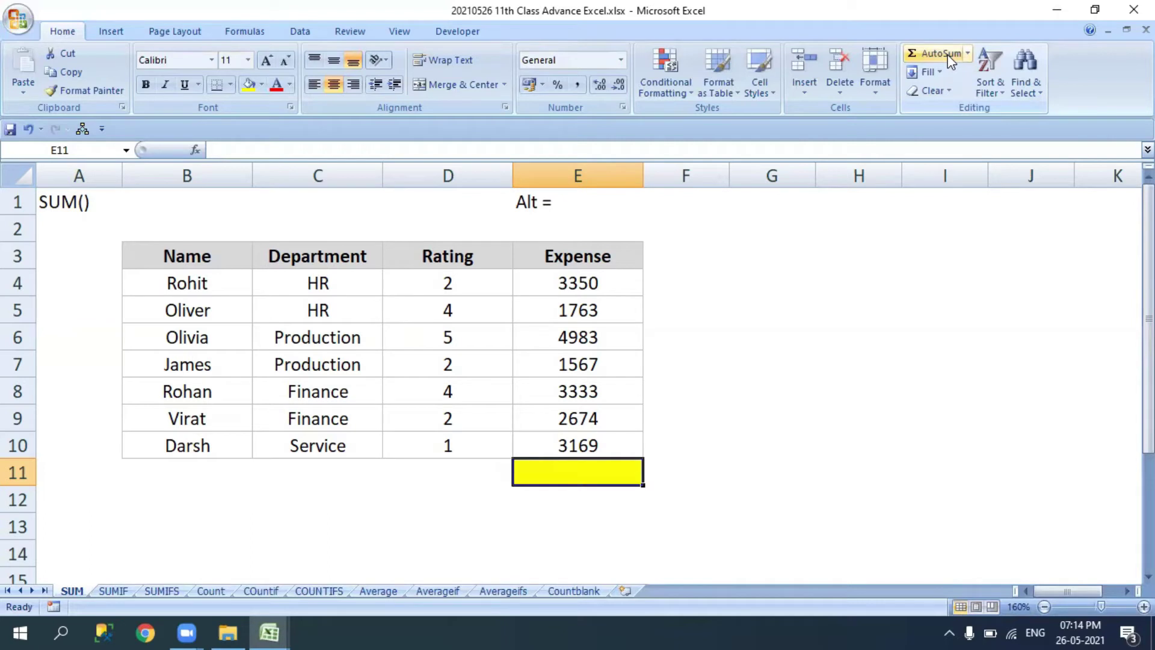
key("ctrl+Up")
key("ctrl+Up")
key("ctrl+Up")
key("ctrl+Home")
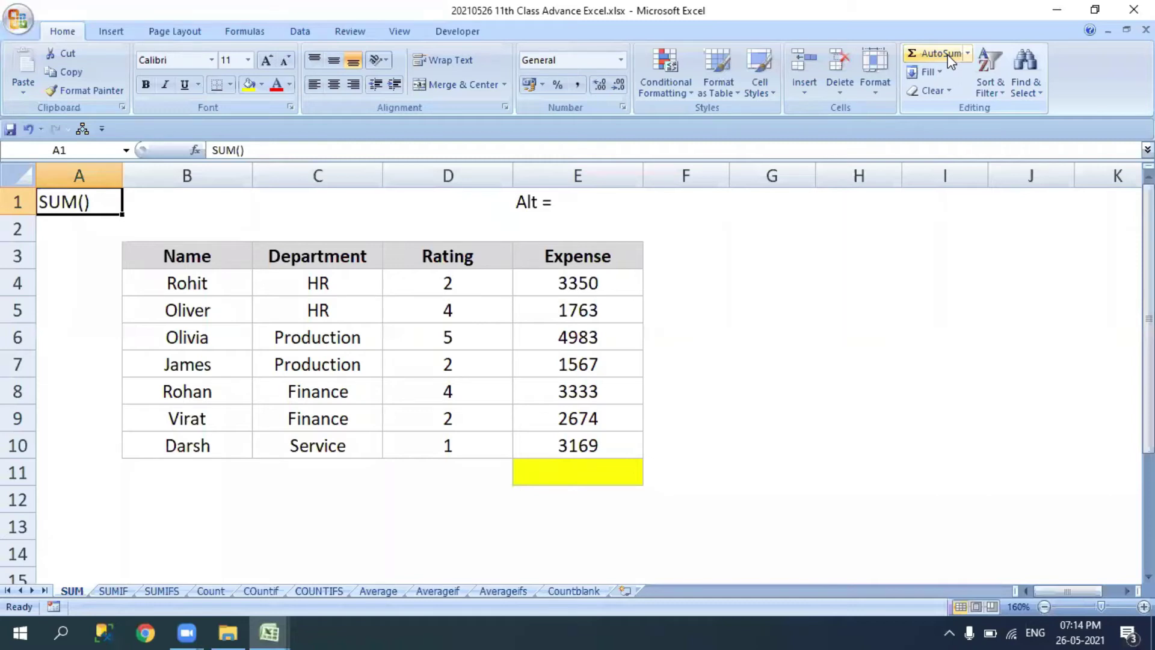
key("alt")
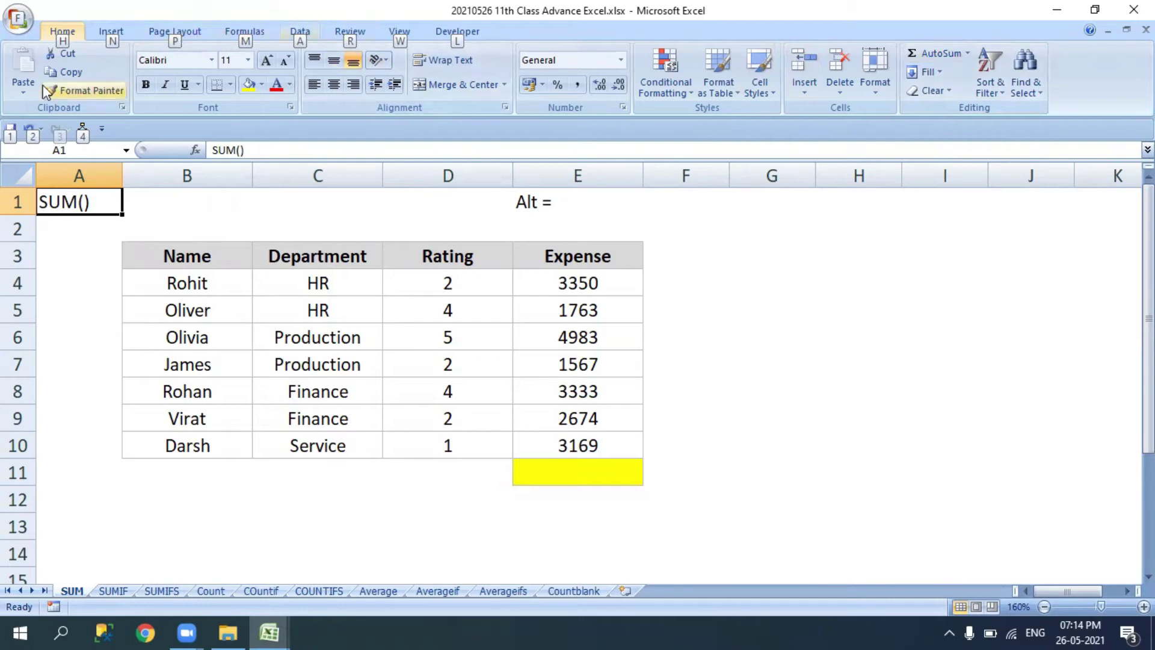
Step: Open the AutoSum list via Alt, H, U, choose Sum, then cancel the entry in A1
key("Escape")
key("alt+h")
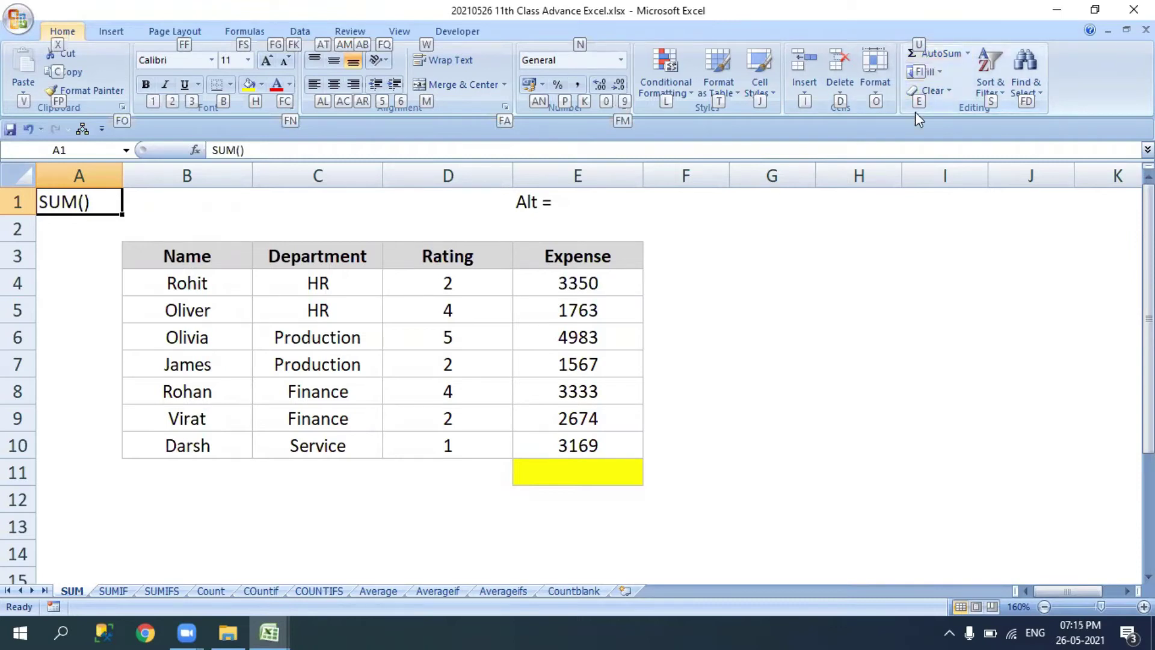
key("u")
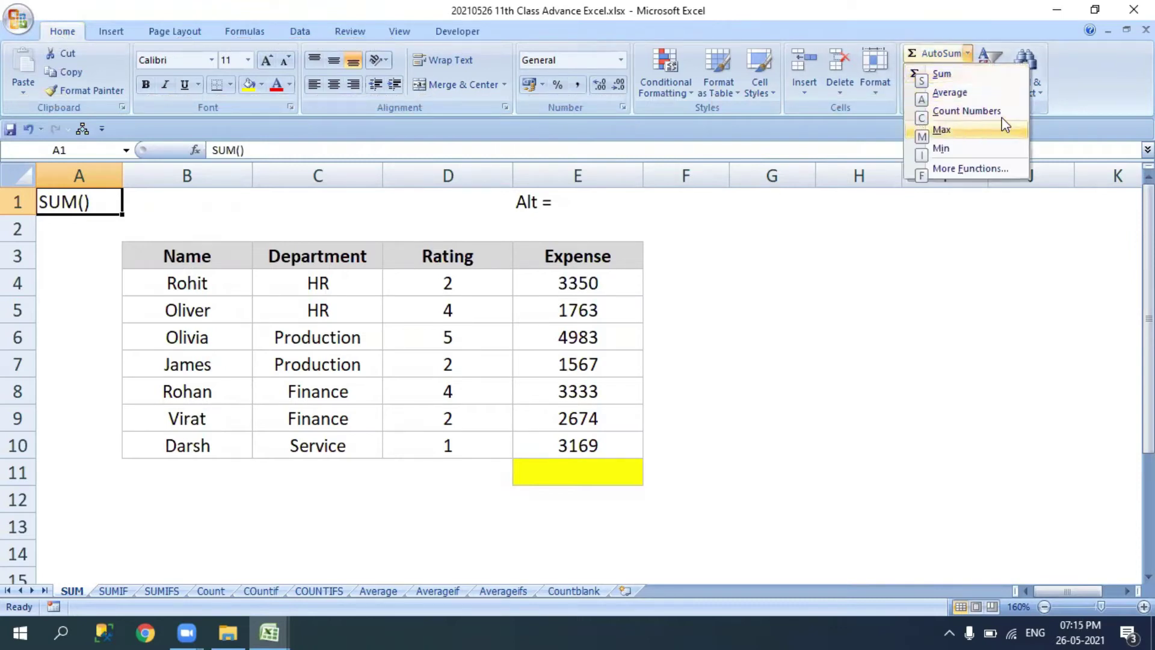
left_click(963, 83)
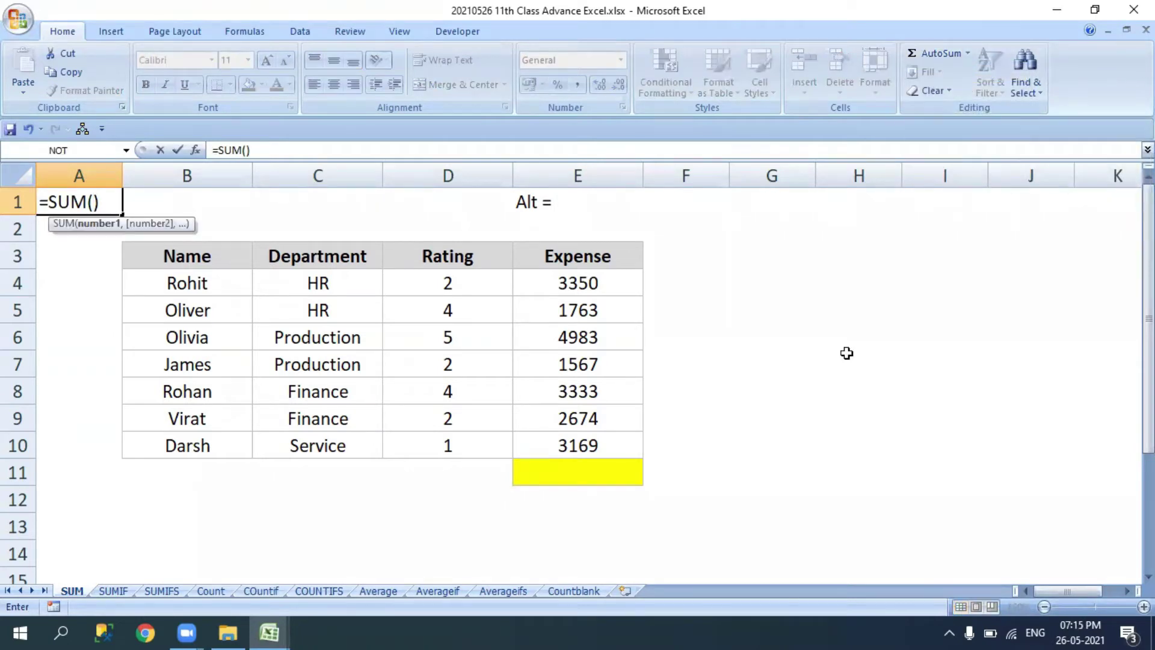
key("Home")
key("Delete")
key("ctrl+Return")
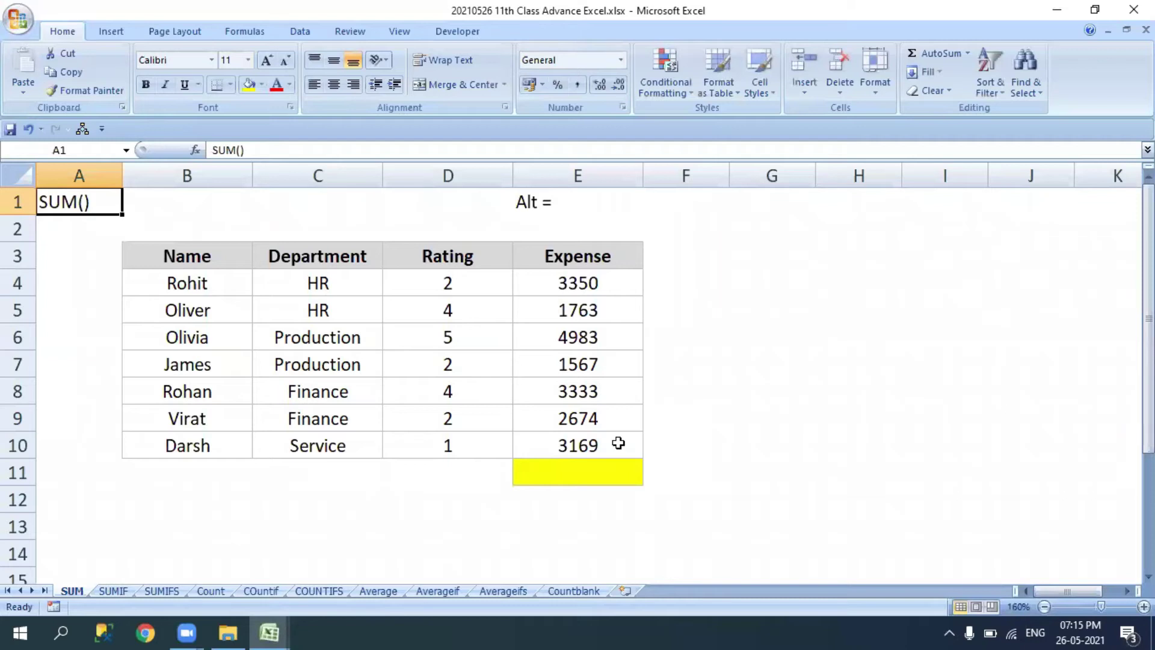
Step: Total the Expense column in E11 with Alt+= to get 20839, then go to the SUMIF sheet
left_click(600, 468)
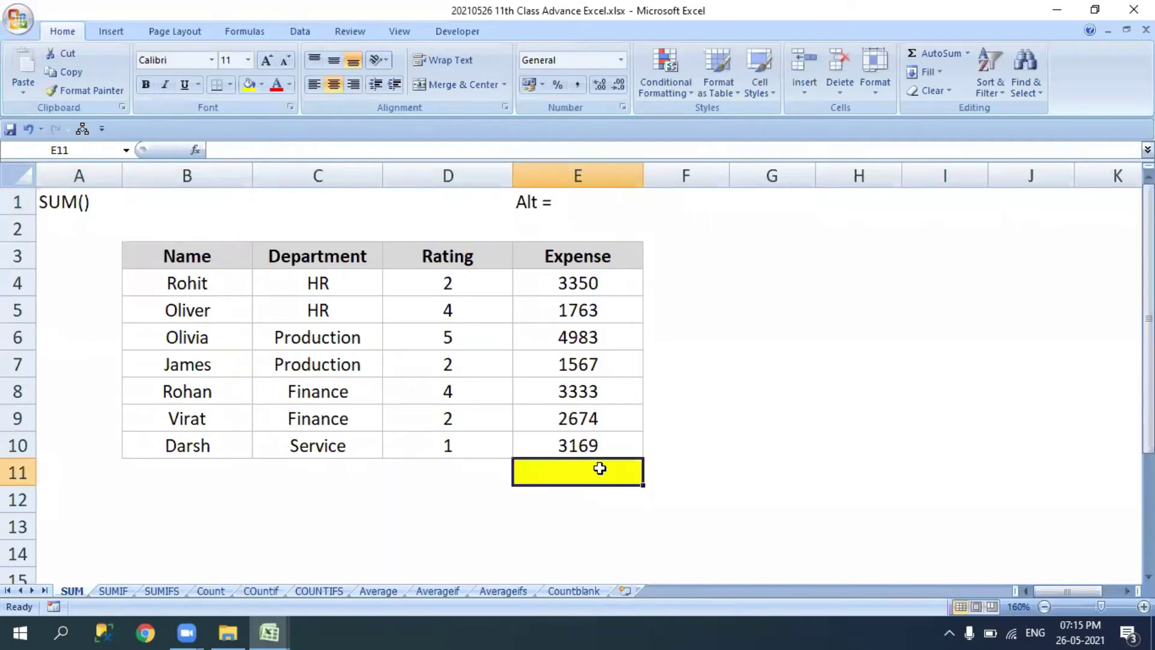
key("alt+equal")
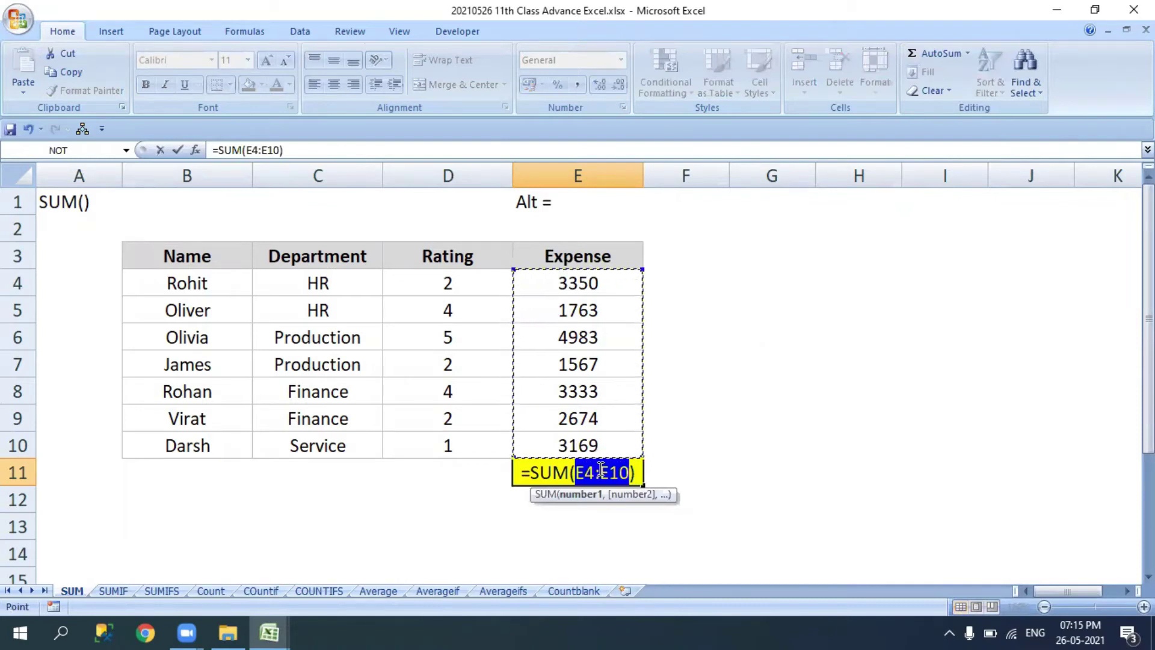
key("Escape")
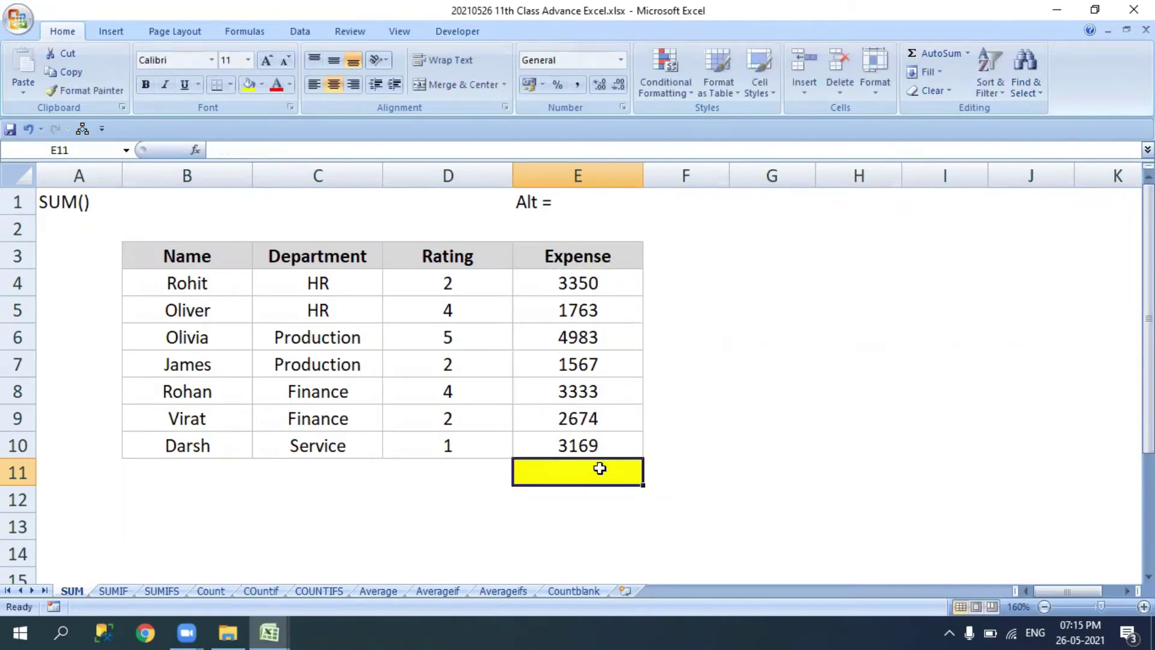
key("alt+equal")
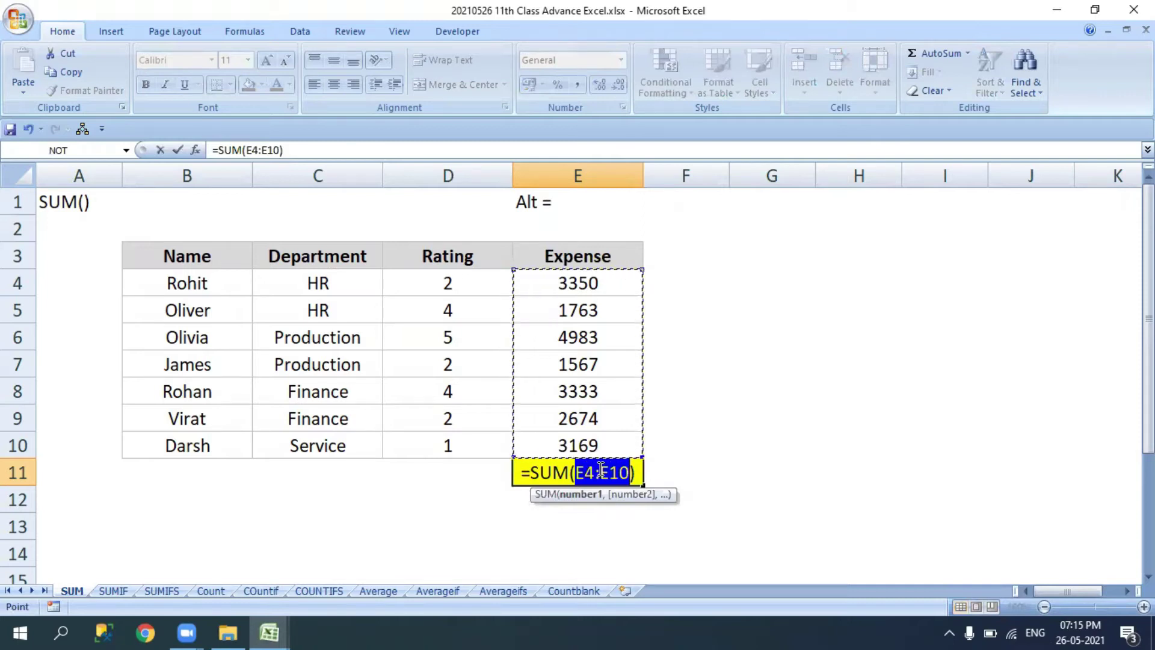
key("Return")
left_click(599, 470)
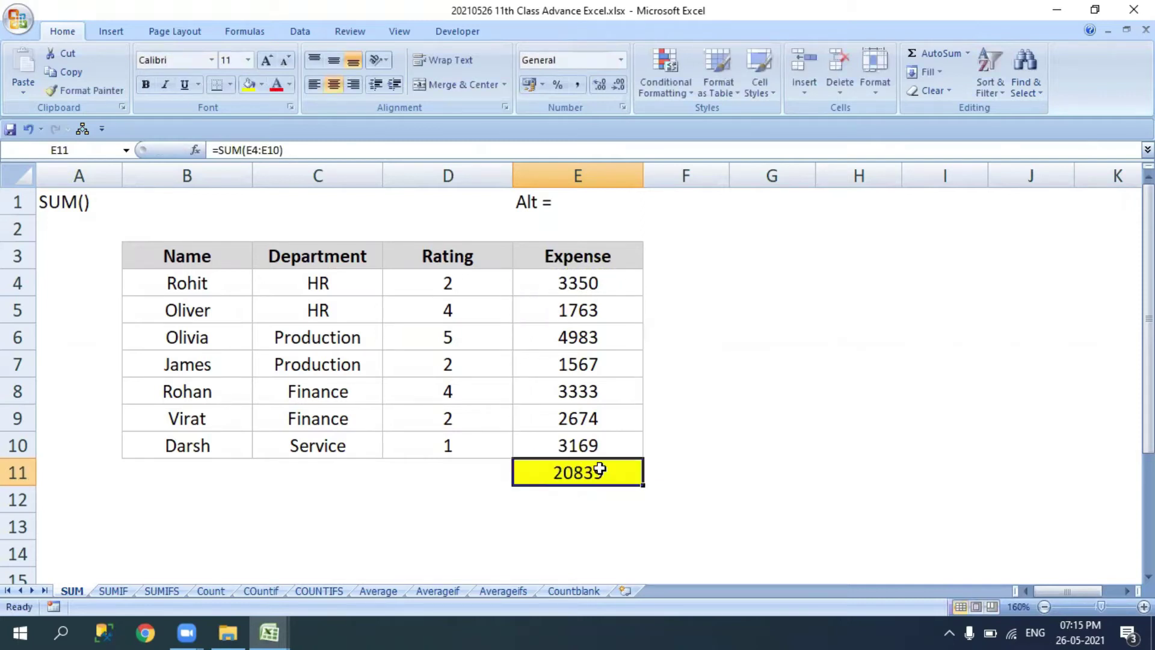
key("ctrl+Page_Down")
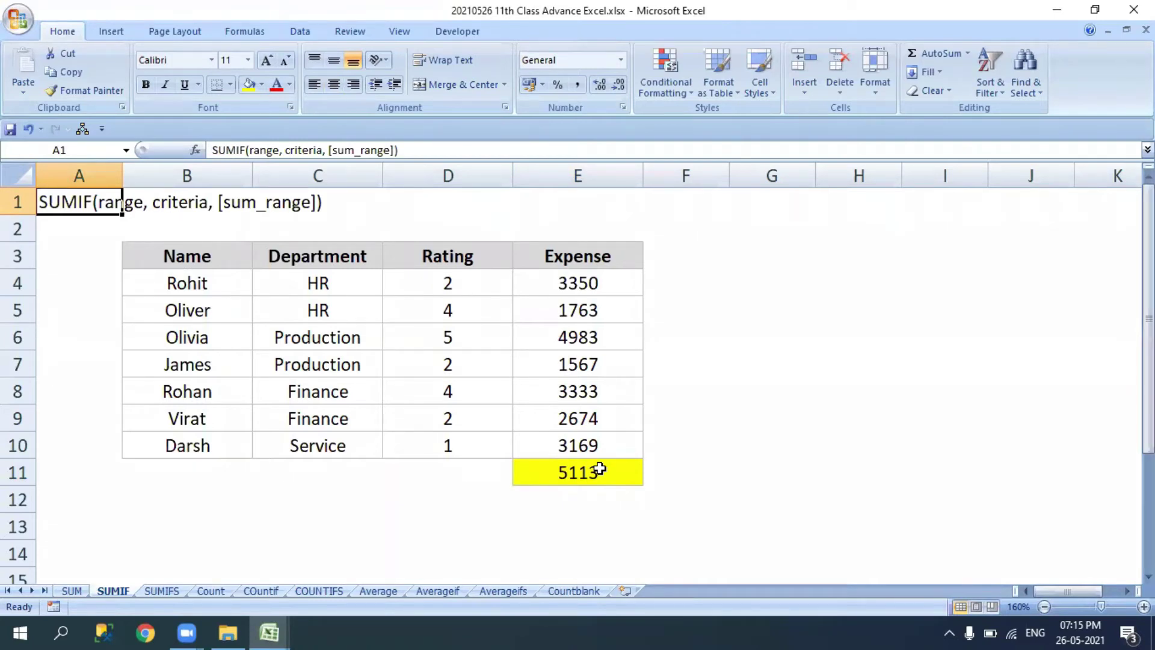
Step: Clear the 5113 result from E11, select the syntax note in A1, and zoom in
left_click(600, 468)
key("Delete")
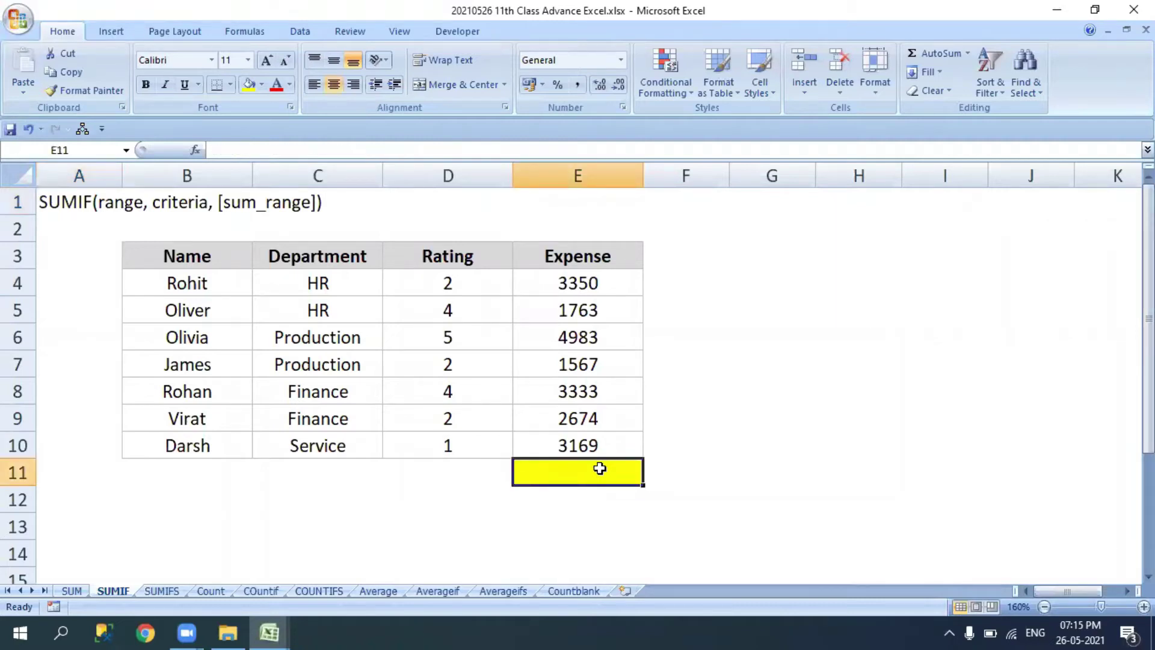
left_click(71, 197)
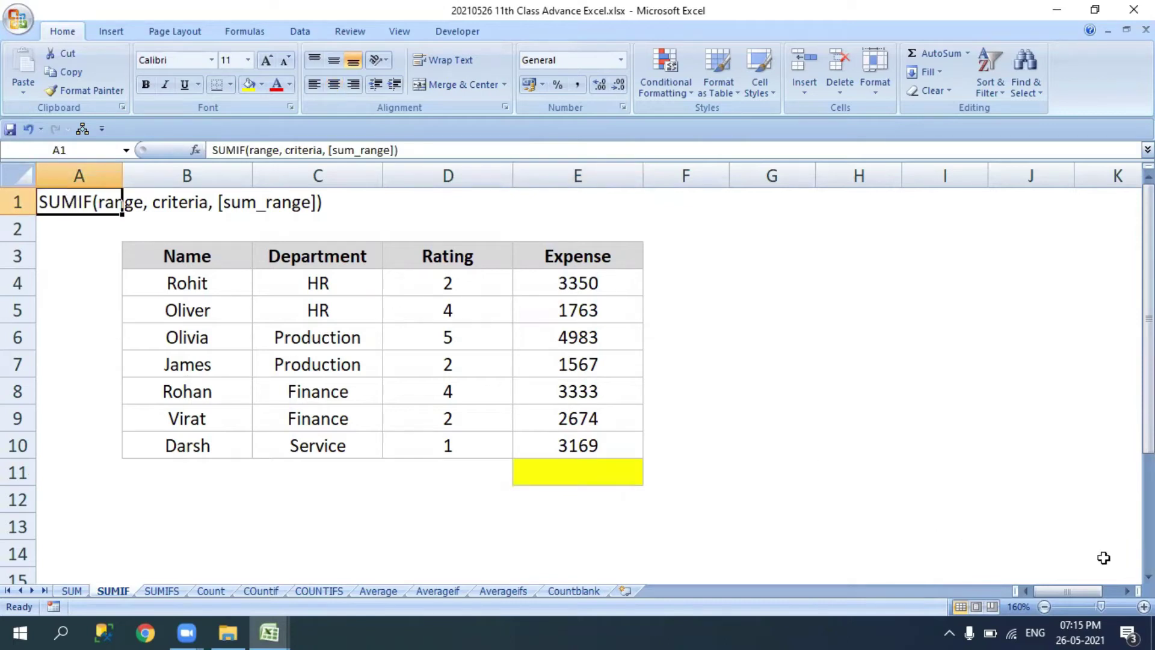
left_click(1143, 607)
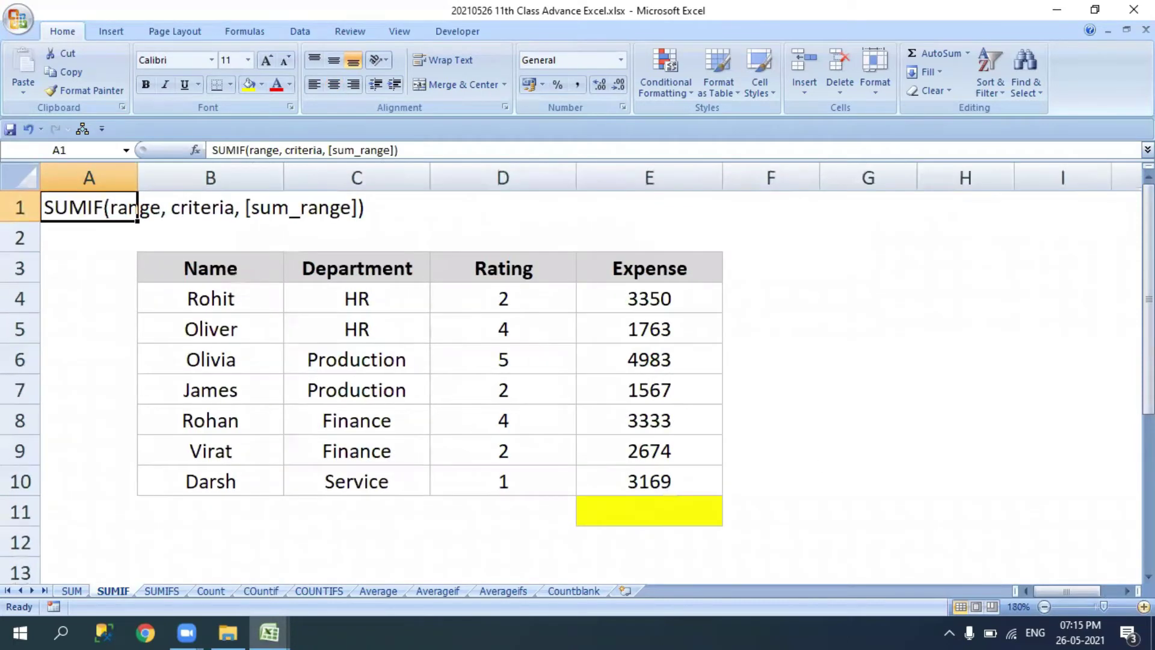
left_click(1144, 607)
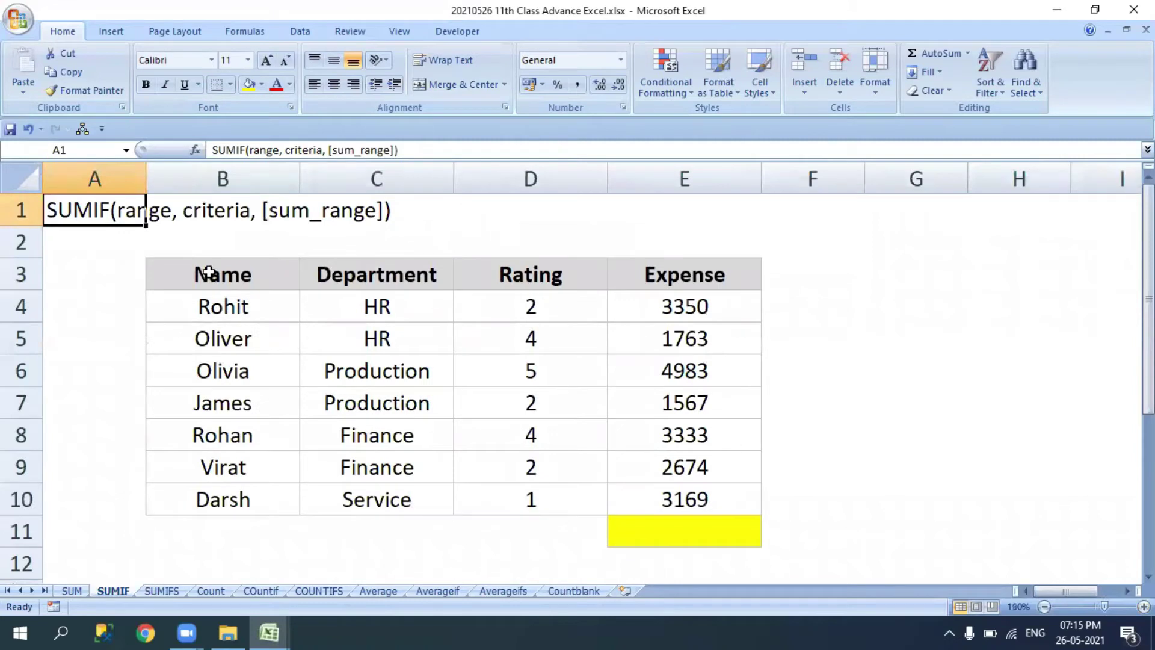
Step: Collapse the ribbon, highlight the range argument in the syntax, and select the Department and Expense ranges
double_click(58, 34)
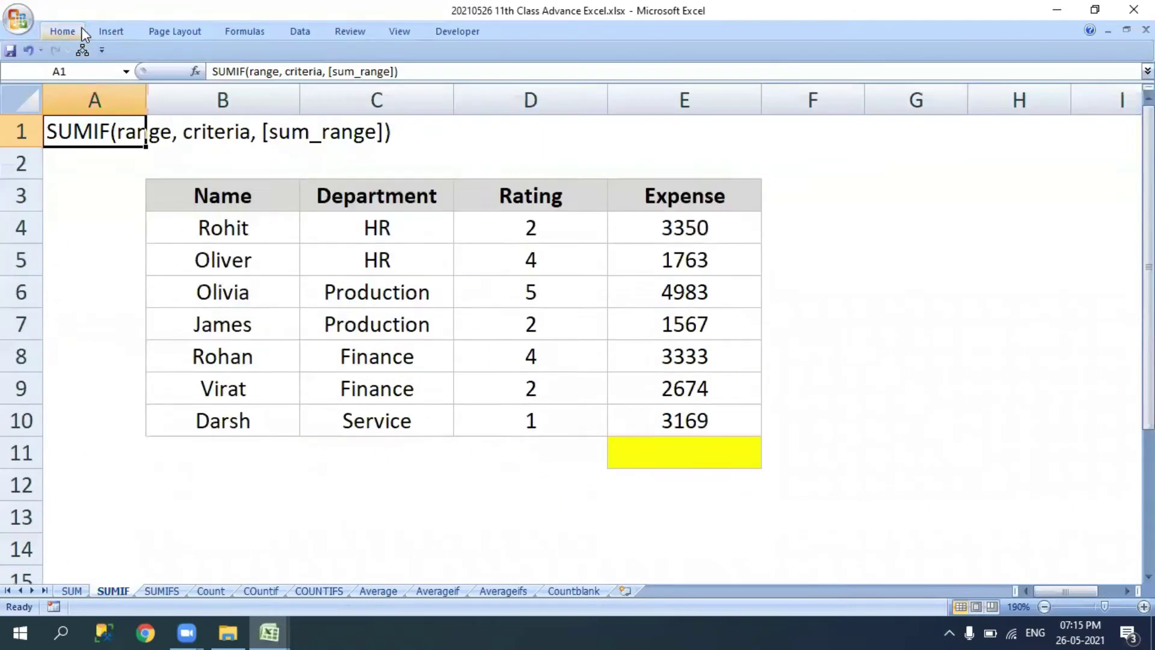
double_click(120, 134)
left_click_drag(121, 133, 167, 133)
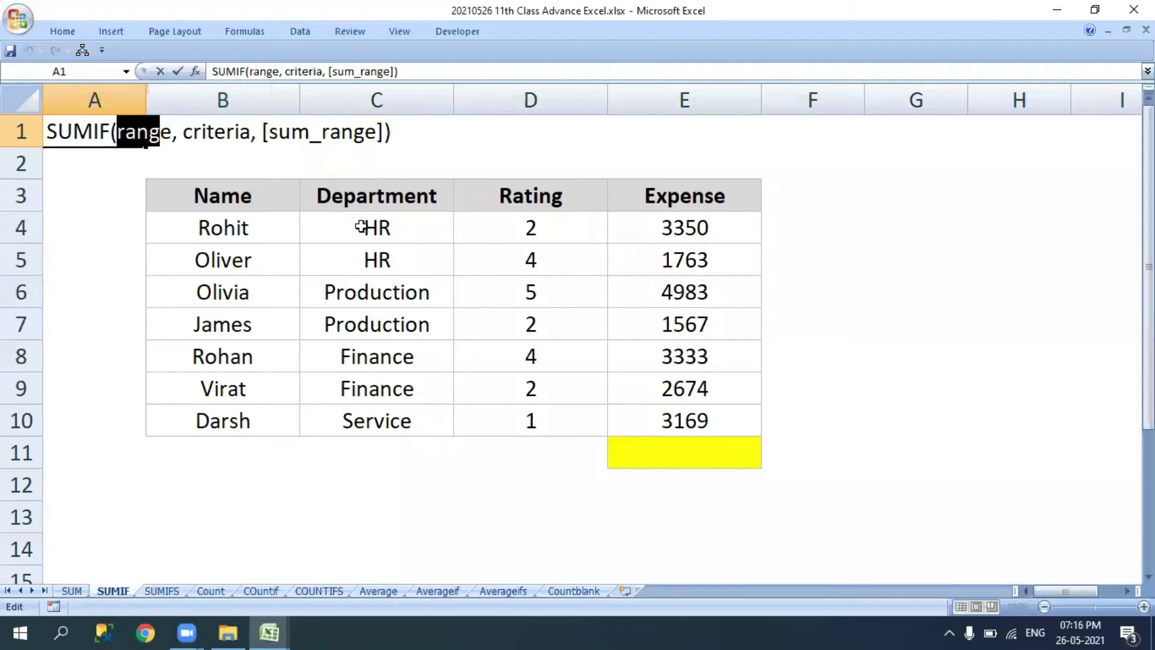
key("Escape")
left_click_drag(361, 226, 396, 411)
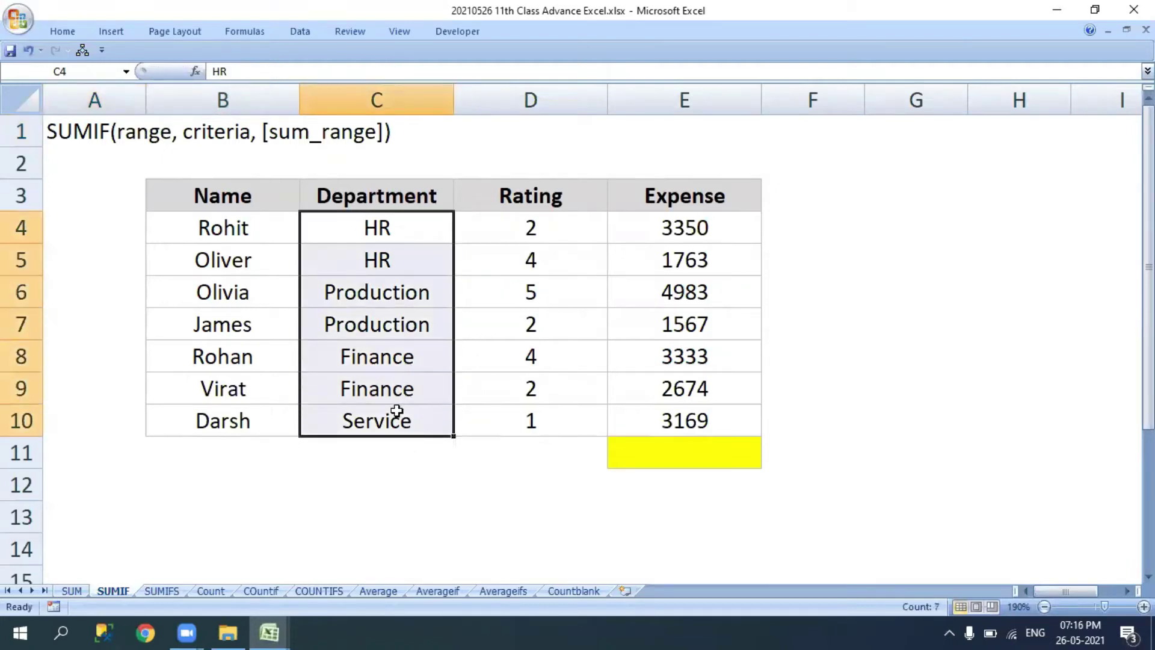
left_click_drag(379, 226, 392, 415)
left_click_drag(674, 220, 651, 414)
Step: Enter =SUMIF(C4:C10,"HR",E4:E10) in E11, totaling HR expenses to 5113
left_click(662, 453)
type("=sumif")
key("Tab")
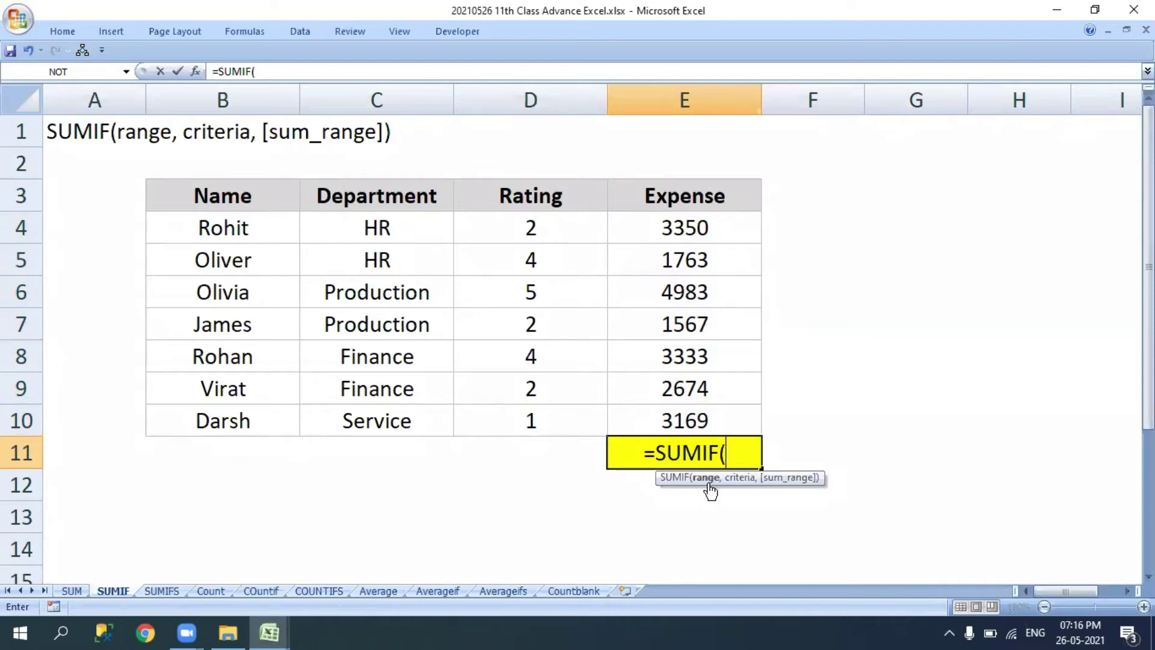
left_click_drag(378, 232, 393, 413)
type(",")
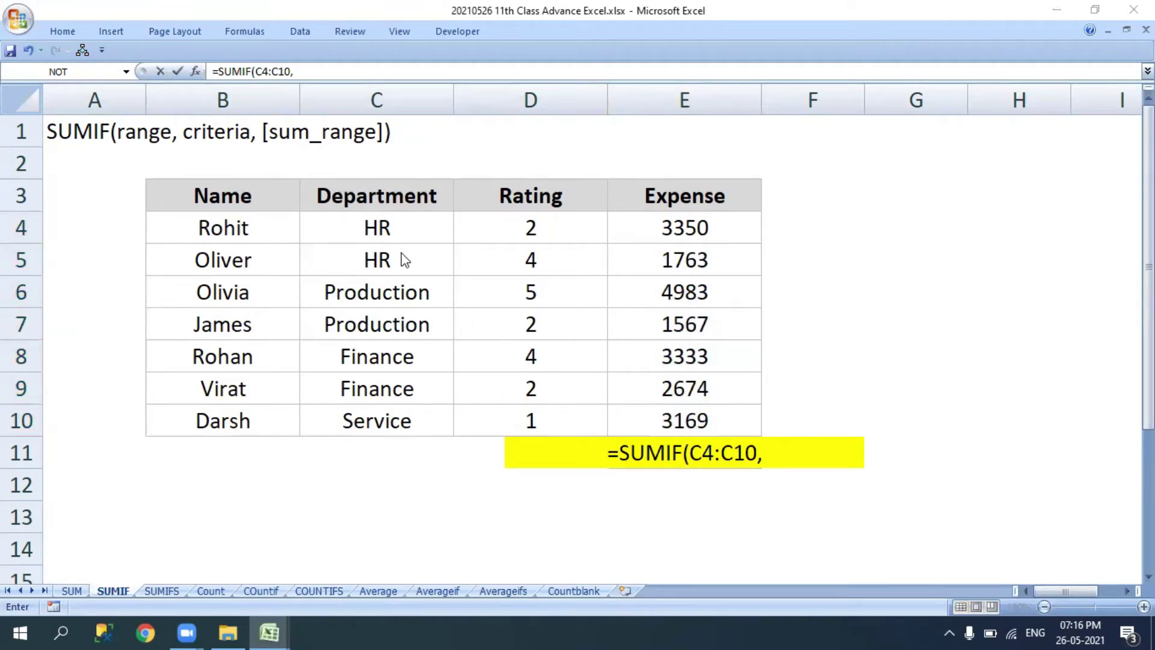
left_click(537, 235)
left_click_drag(551, 222, 527, 377)
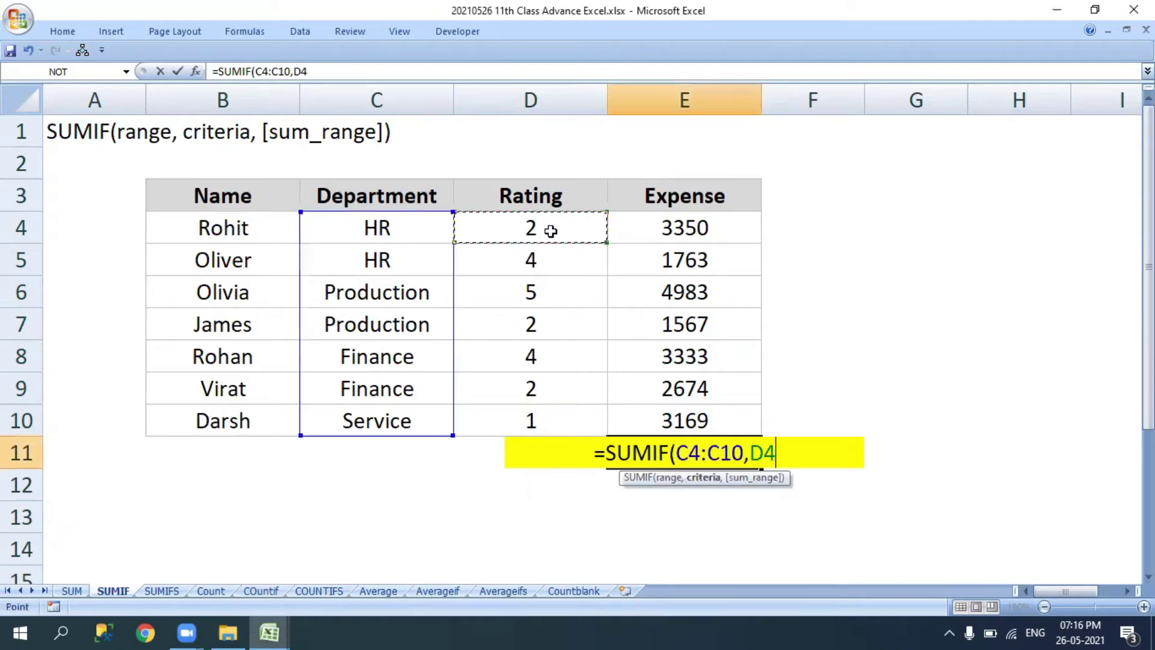
key("BackSpace")
key("BackSpace")
type("\"")
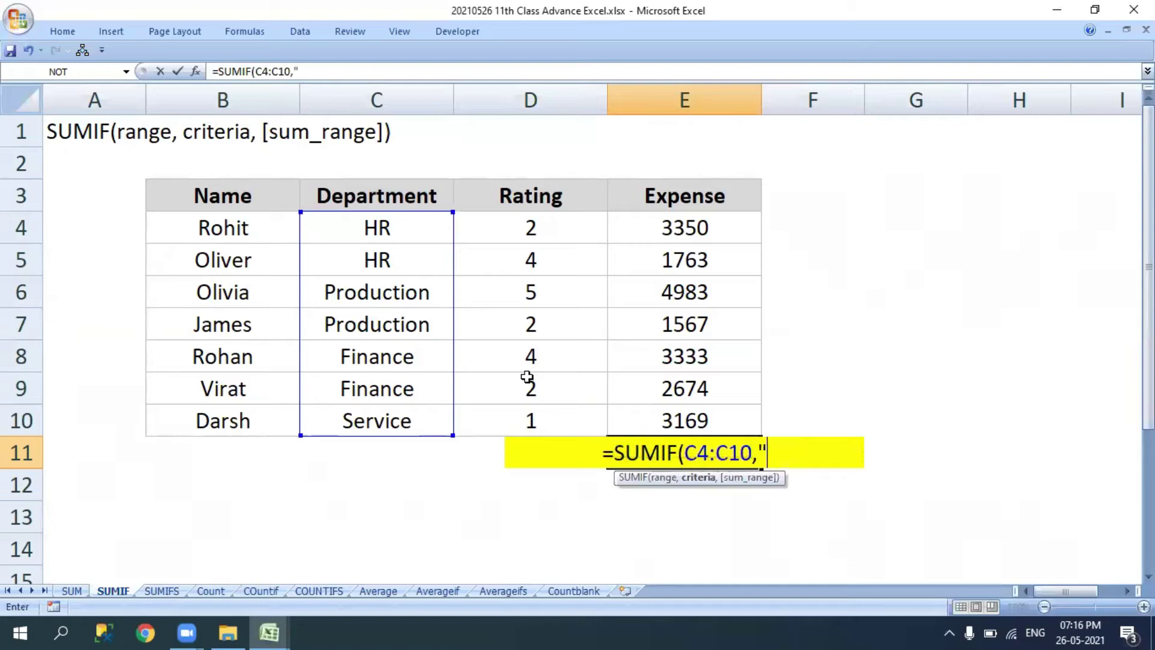
type("HR\"")
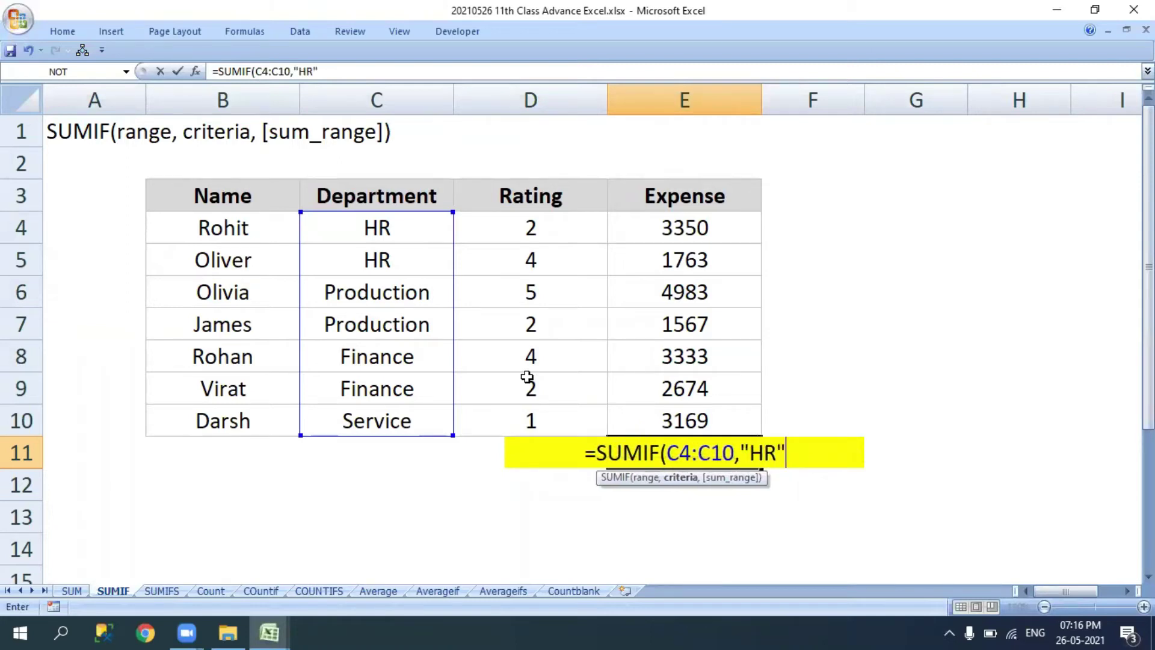
type(",")
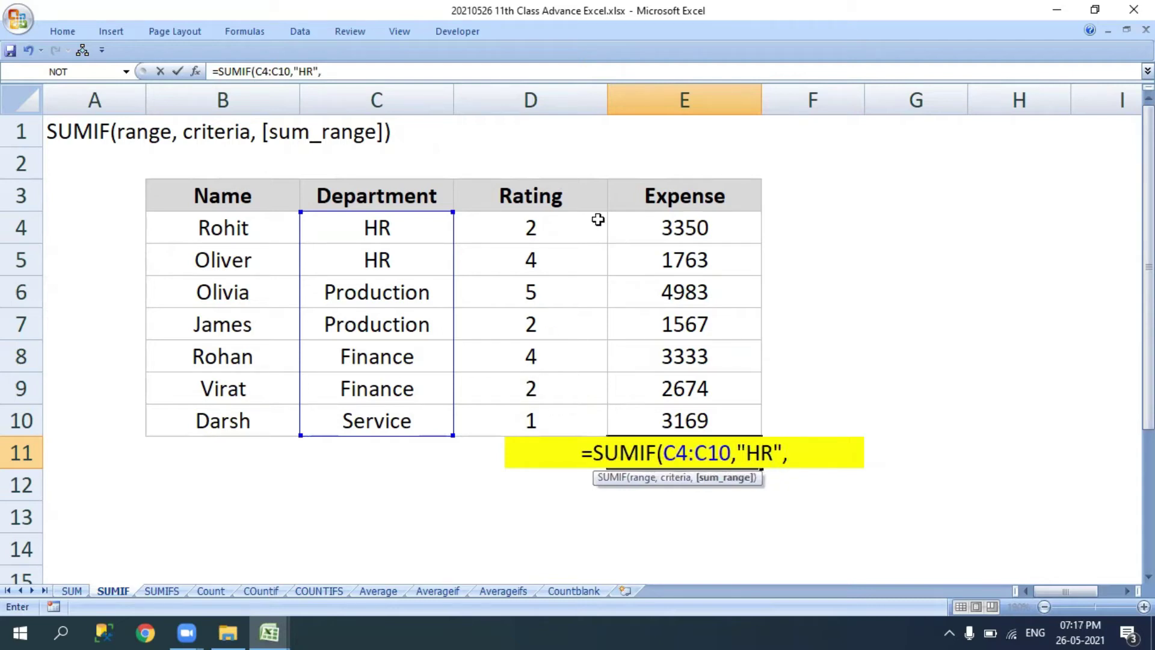
left_click_drag(619, 227, 683, 411)
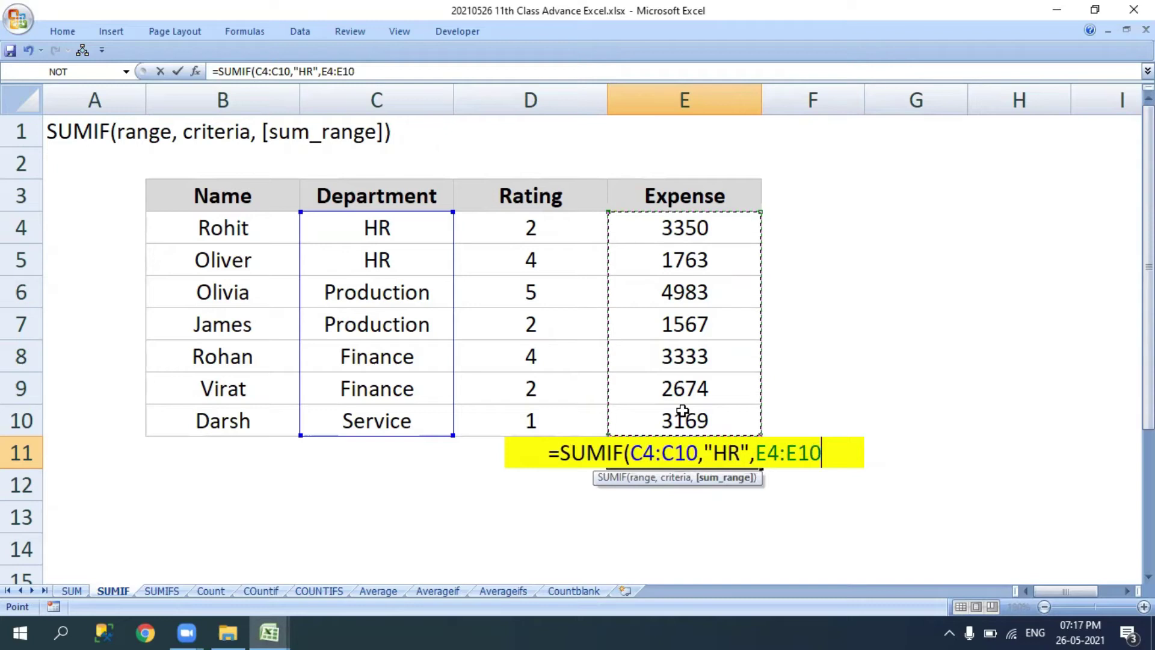
type(")")
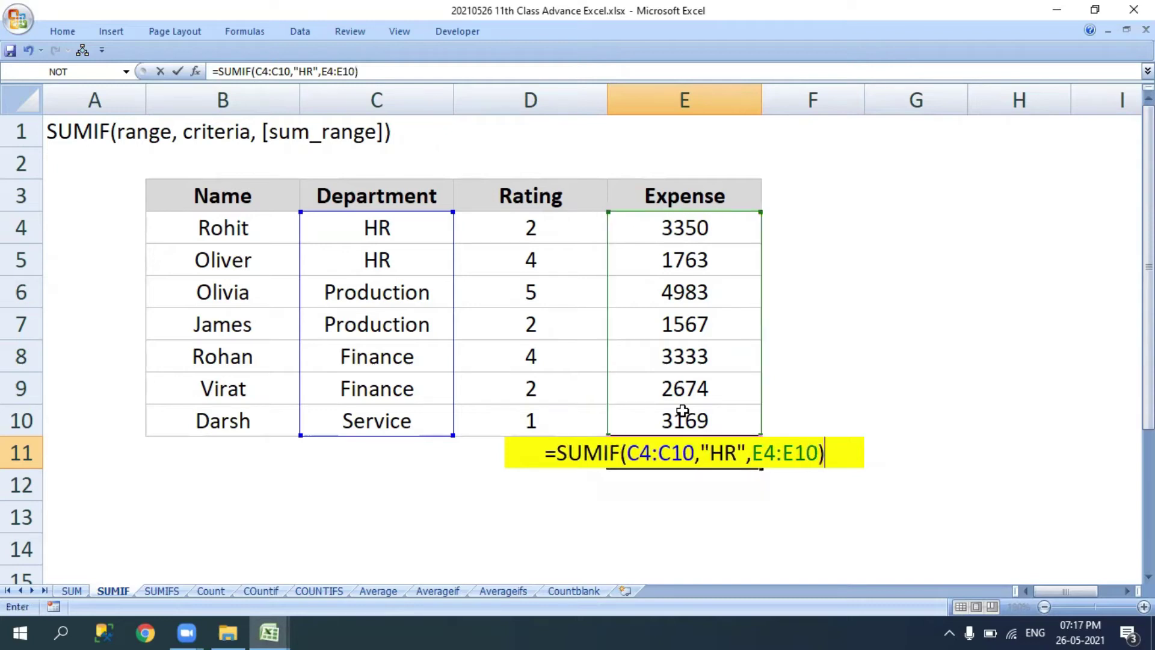
key("ctrl+Return")
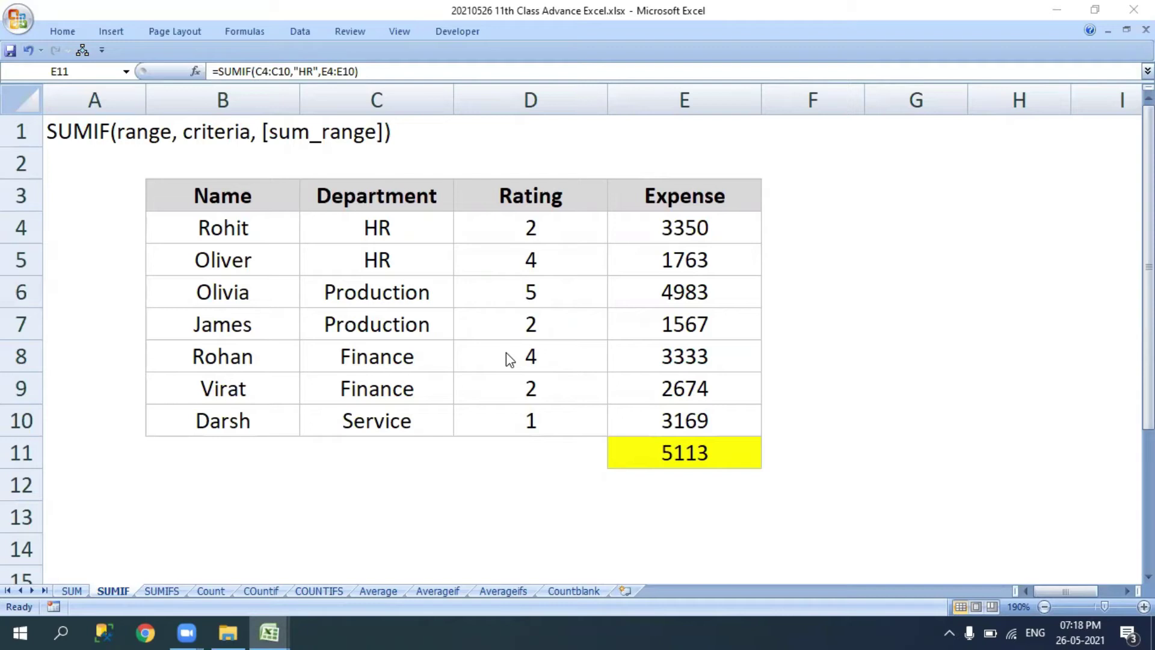
Step: Delete the =SUMIF HR formula from yellow cell E11
left_click(701, 455)
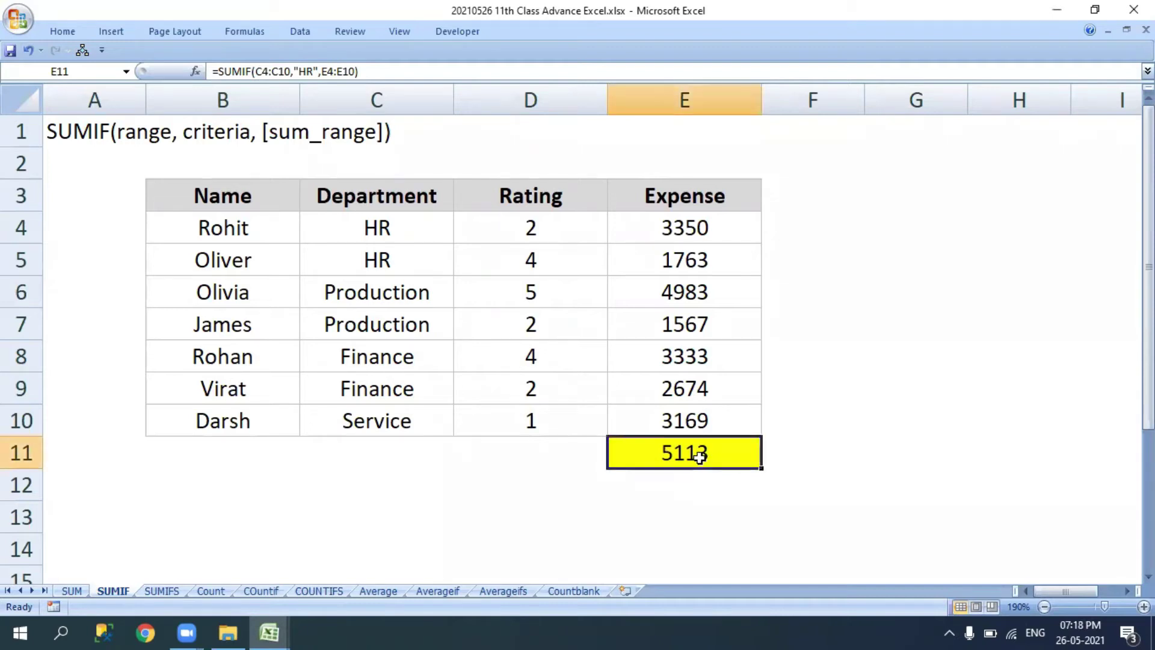
key("Delete")
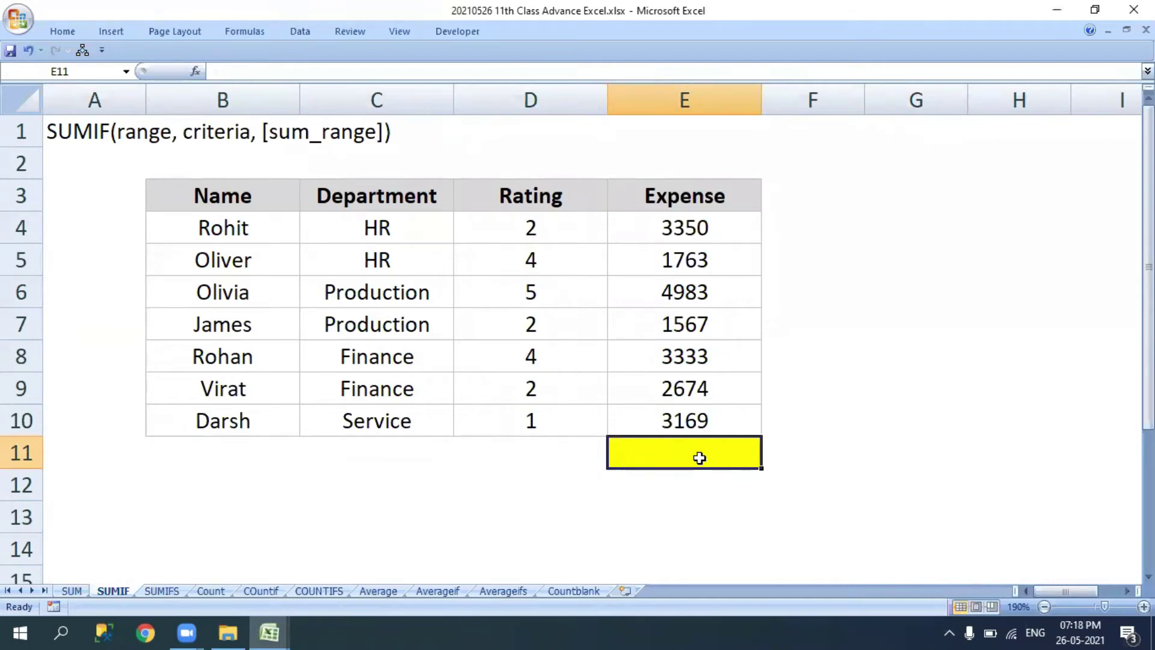
Step: Enter =SUMIF(C4:C10,"Production",E4:E10) in E11, giving 6550
mouse_move(408, 235)
left_mouse_down()
mouse_move(407, 324)
mouse_move(385, 415)
left_mouse_up()
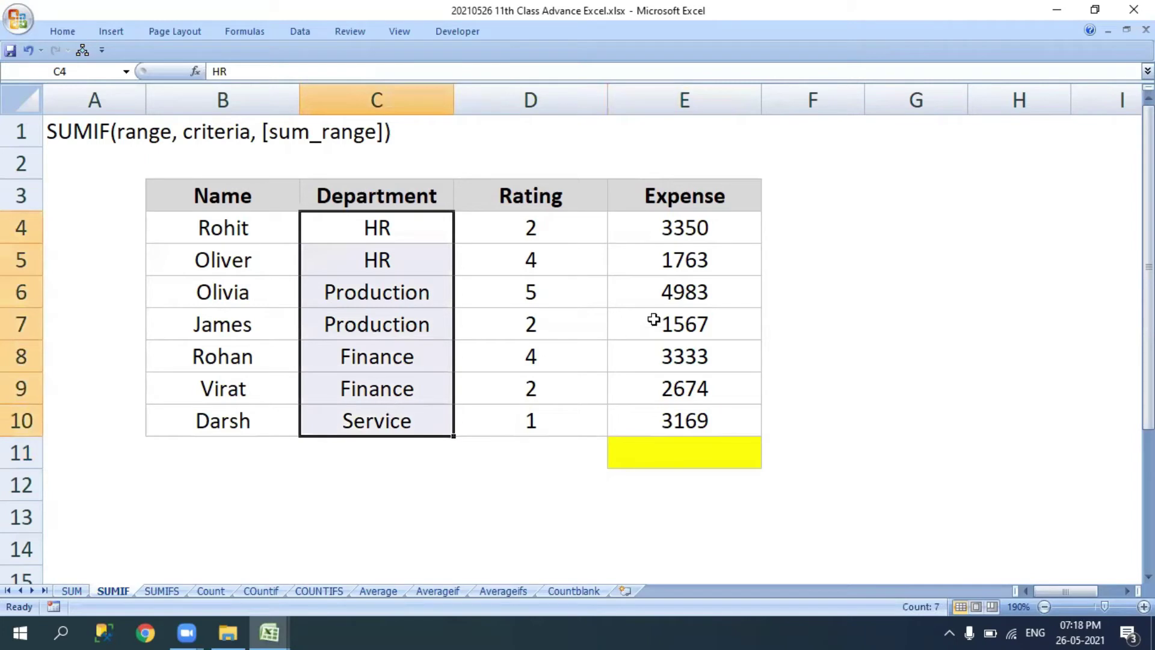
left_click(648, 453)
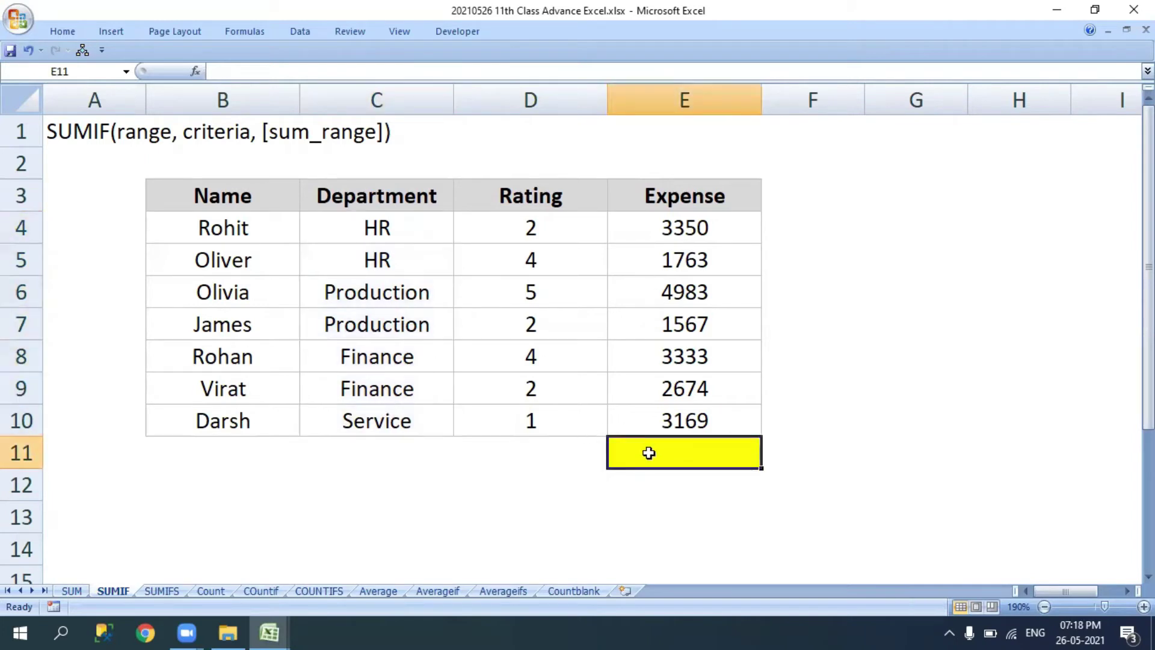
type("=SUM")
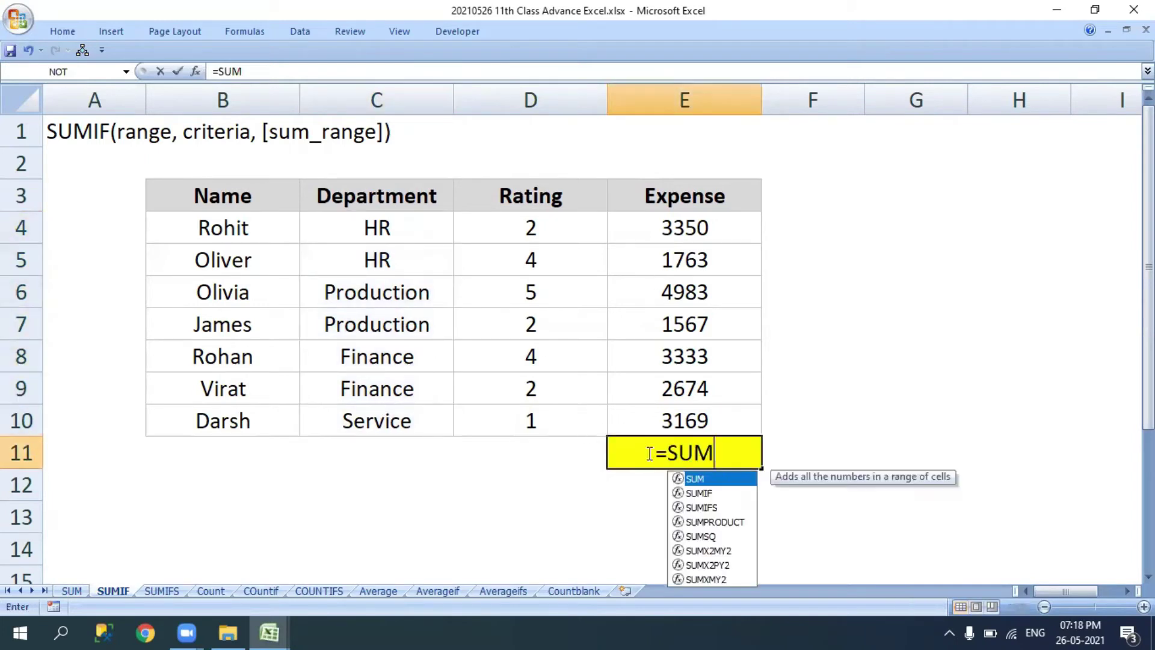
type("IF(")
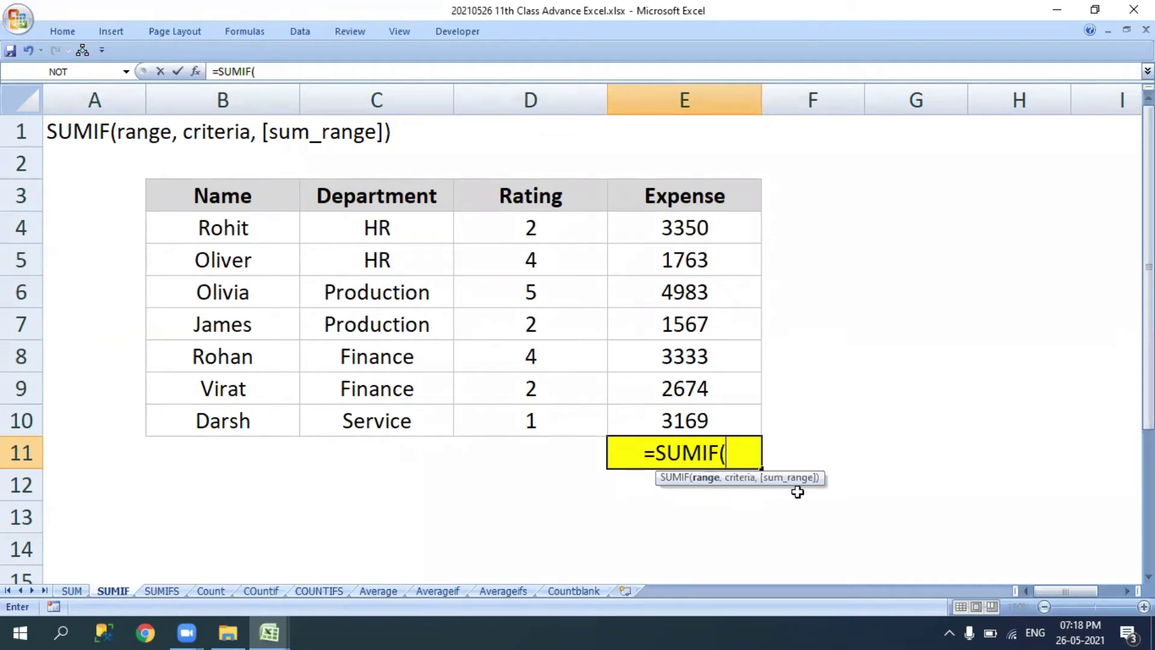
left_click_drag(403, 222, 382, 407)
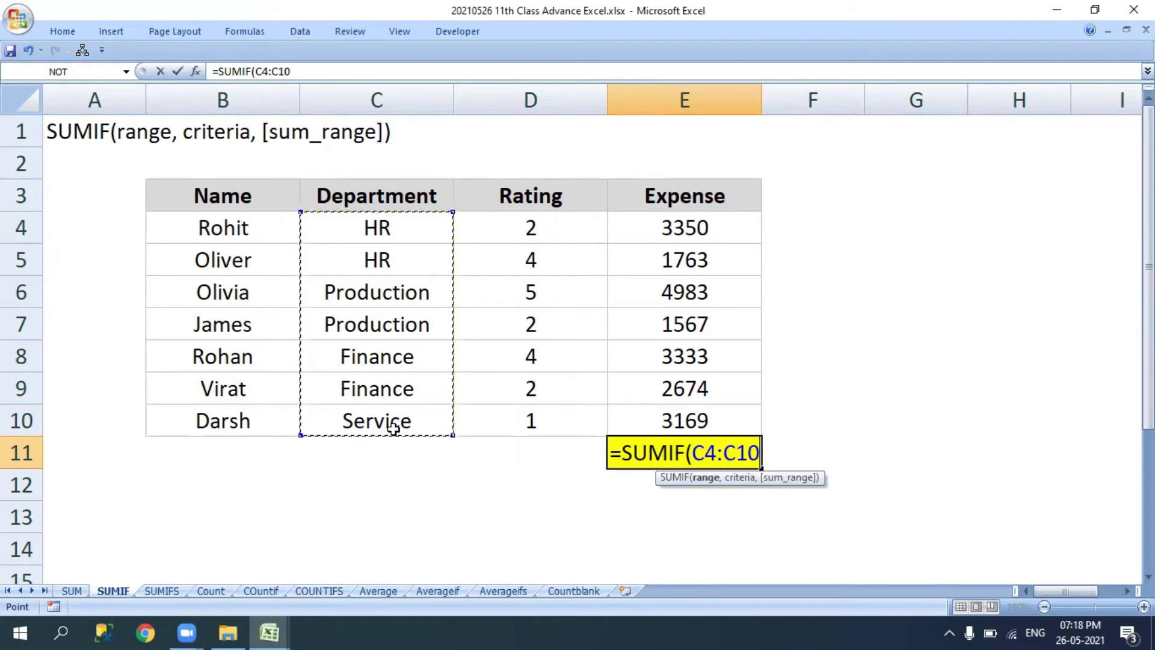
type(",")
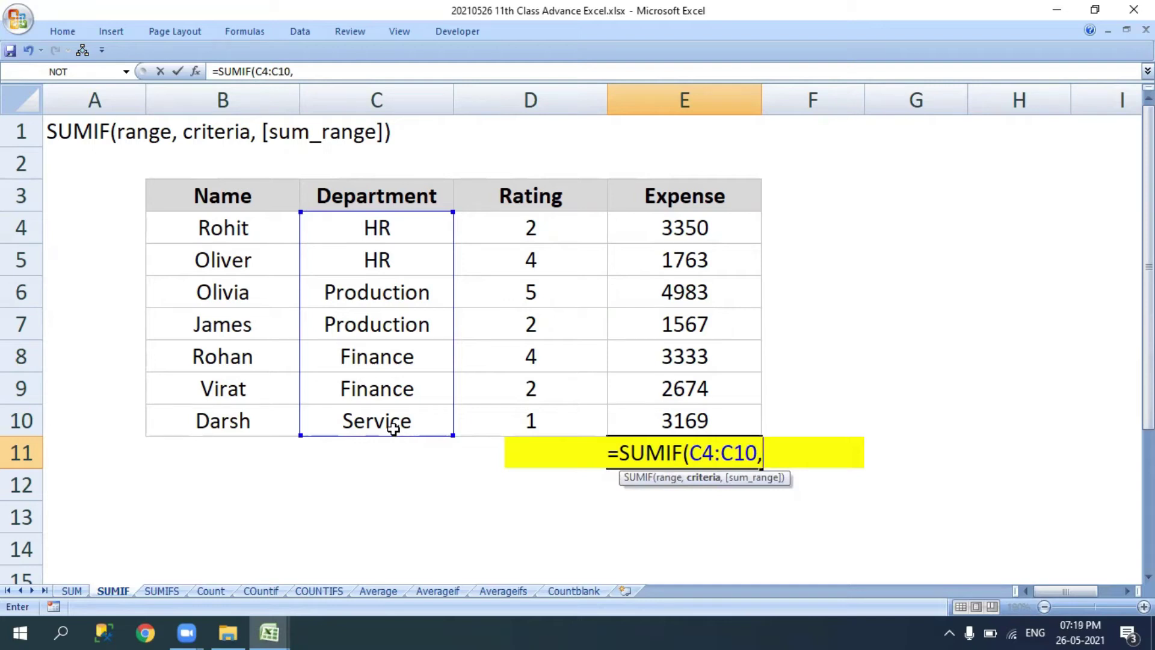
type("\"")
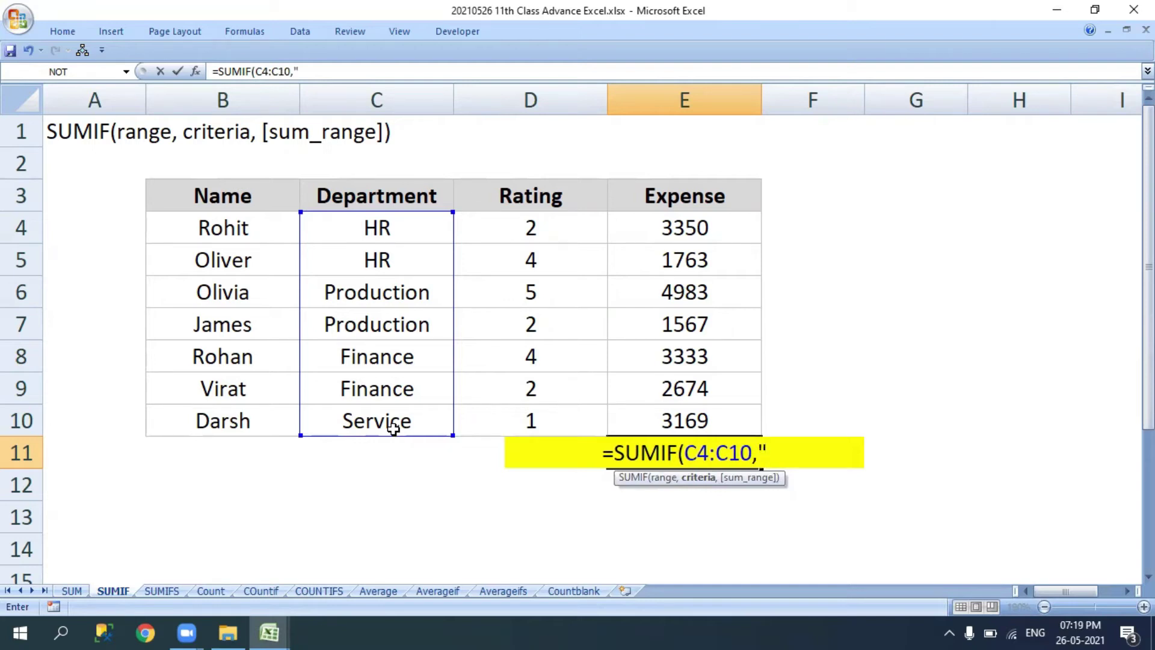
type("Production")
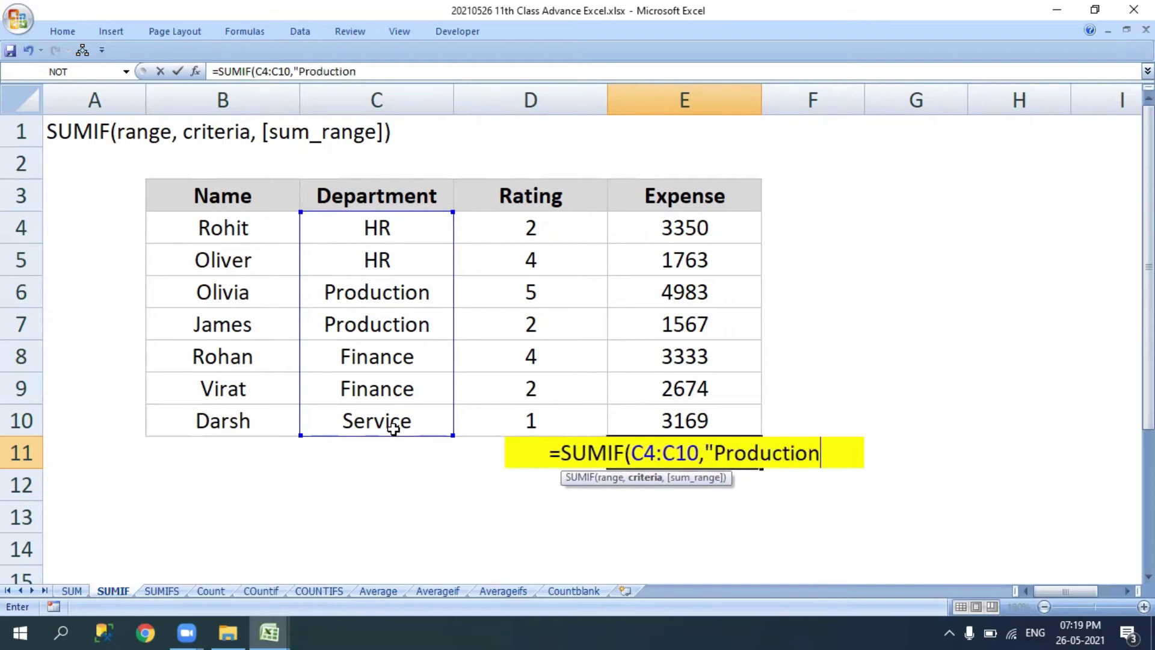
type("\"")
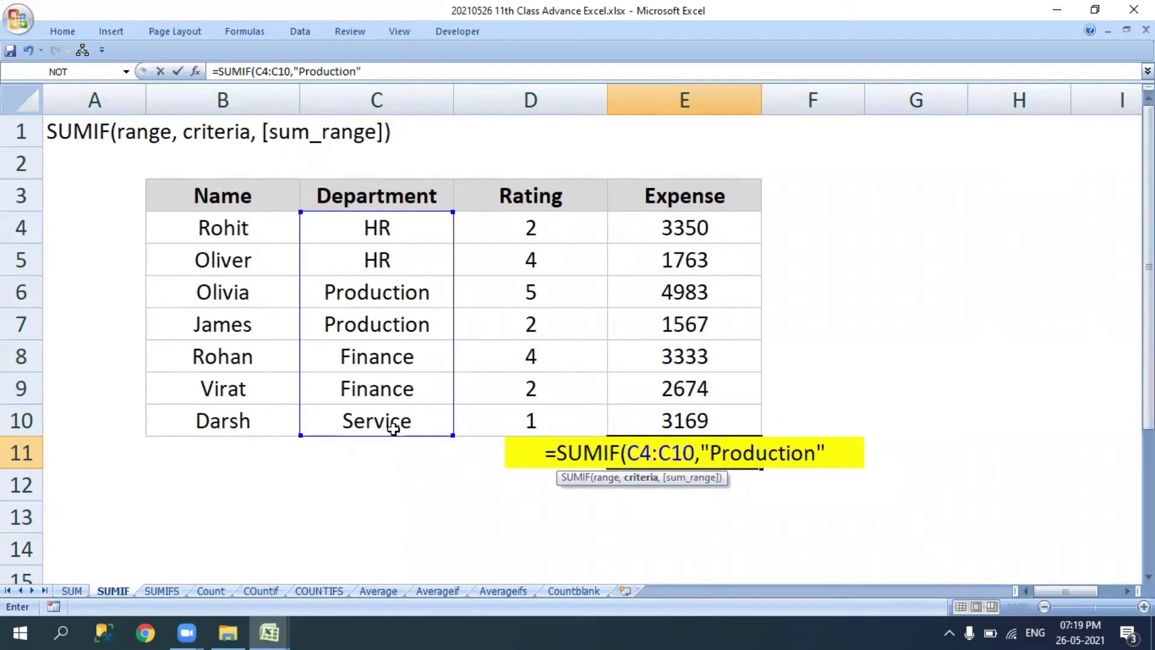
type(",")
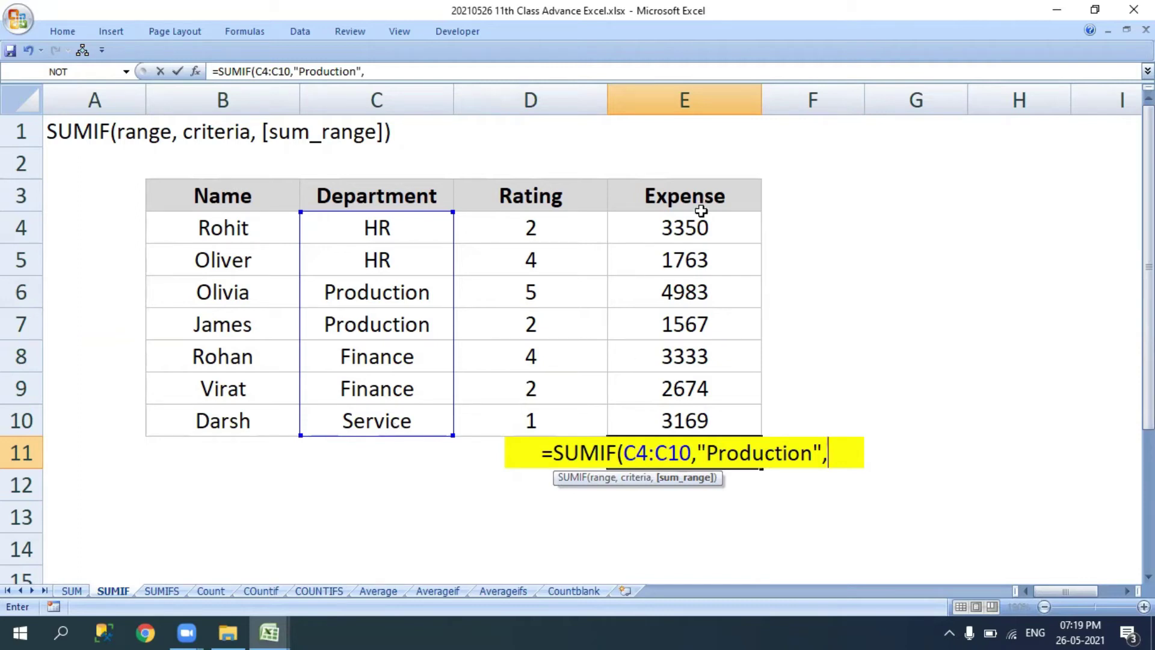
mouse_move(696, 284)
left_mouse_down()
mouse_move(699, 261)
mouse_move(686, 409)
left_mouse_up()
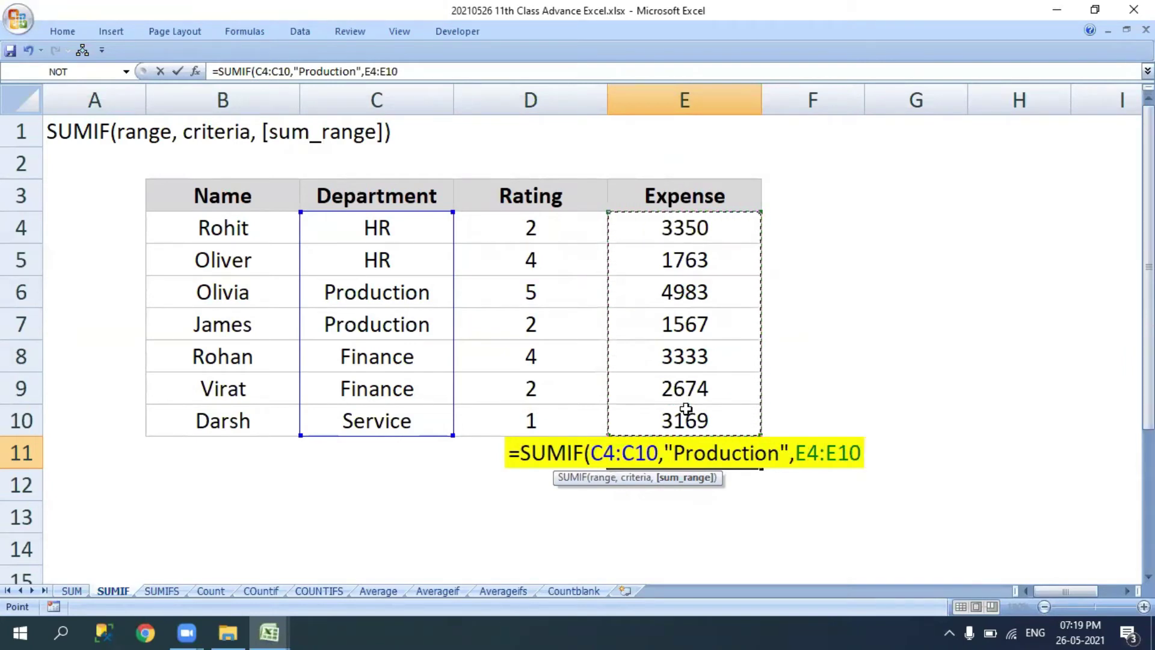
left_click_drag(659, 452, 592, 452)
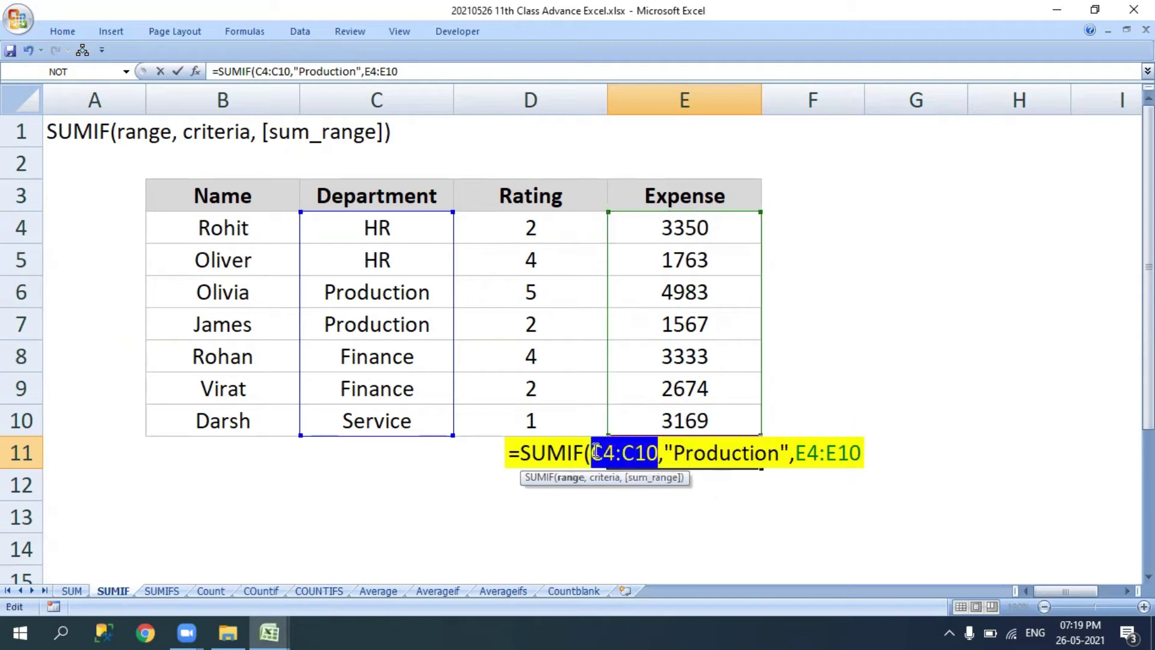
left_click_drag(664, 452, 854, 451)
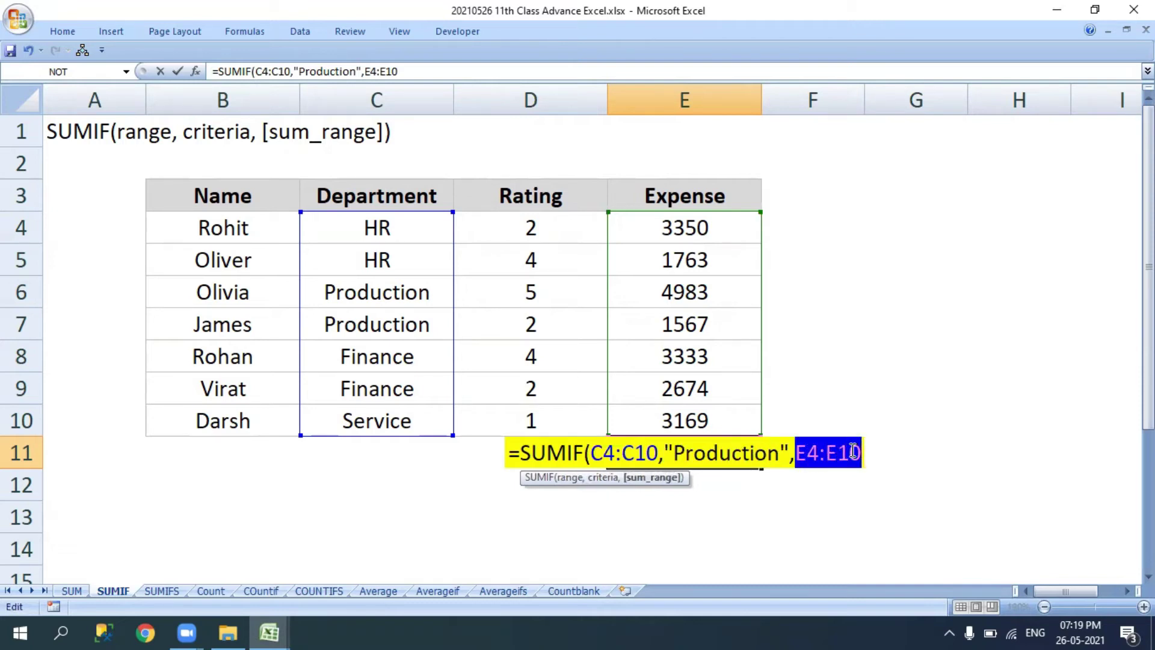
key("Return")
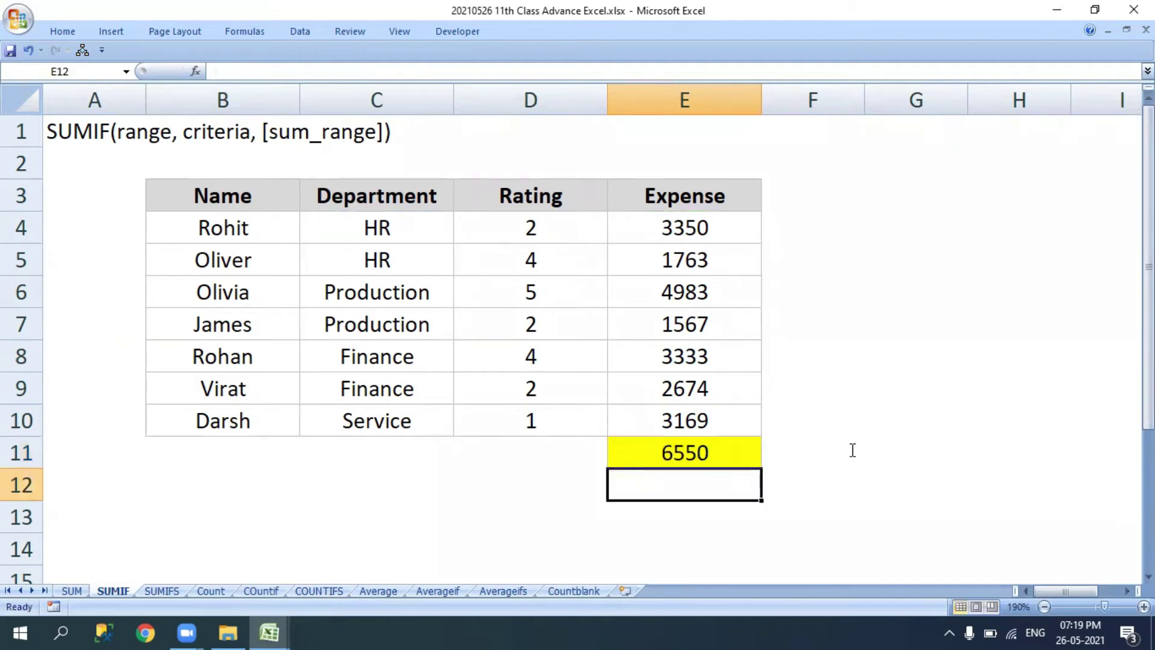
Step: Verify the total by selecting the two Production expenses E6:E7, then go to the SUMIFS sheet
key("Up")
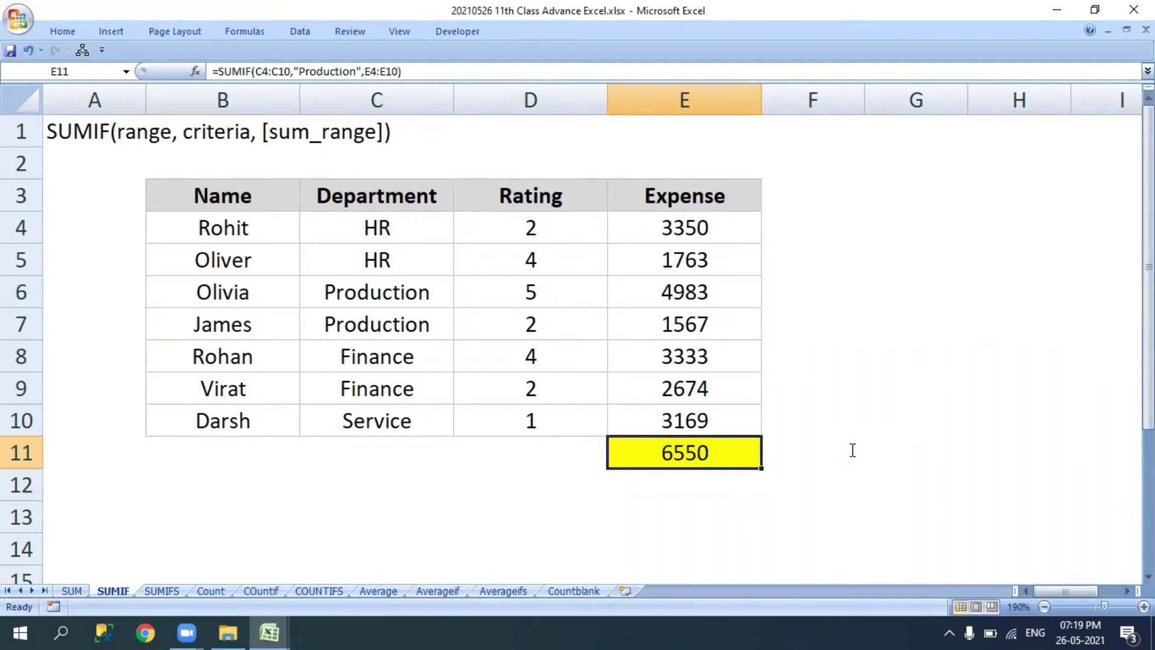
left_click_drag(680, 290, 672, 319)
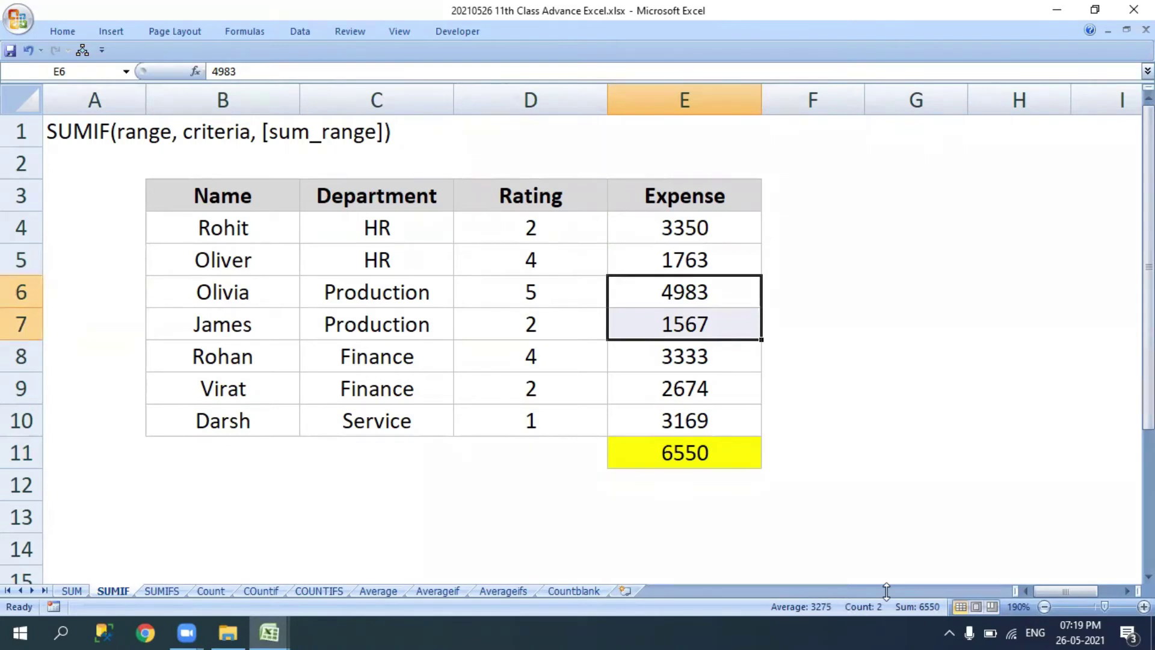
left_click(720, 465)
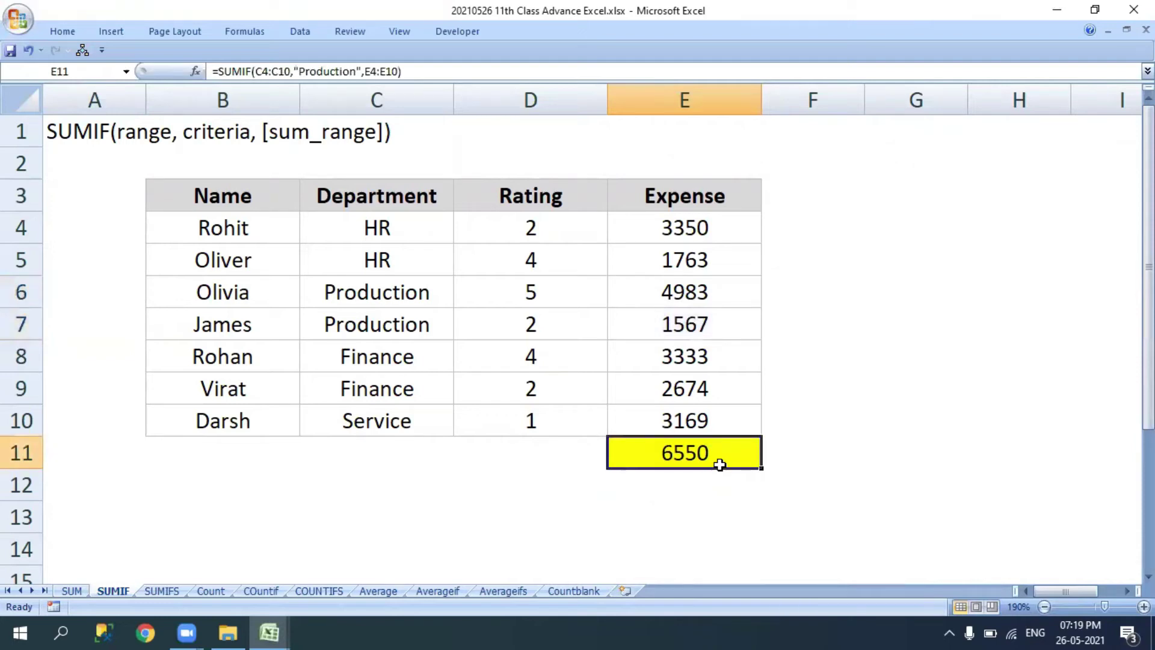
key("ctrl+Page_Down")
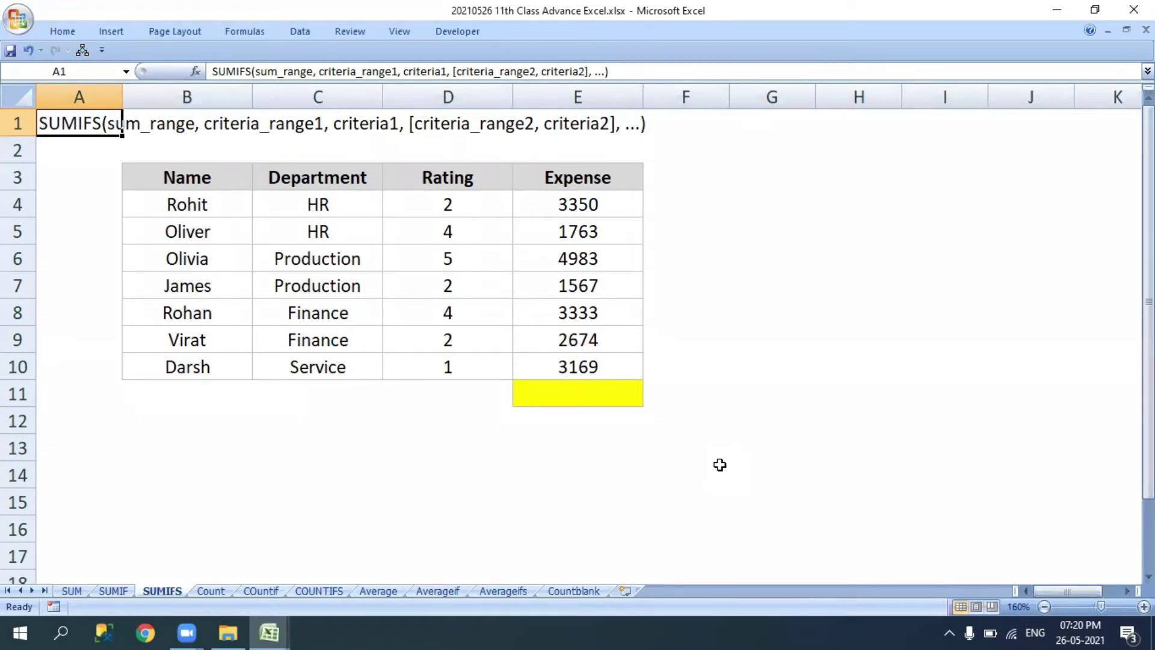
Step: Select the Production entries, including row 7's rating 2 and 1567 expense
mouse_move(319, 269)
left_mouse_down()
mouse_move(352, 269)
mouse_move(352, 287)
mouse_move(539, 275)
left_mouse_up()
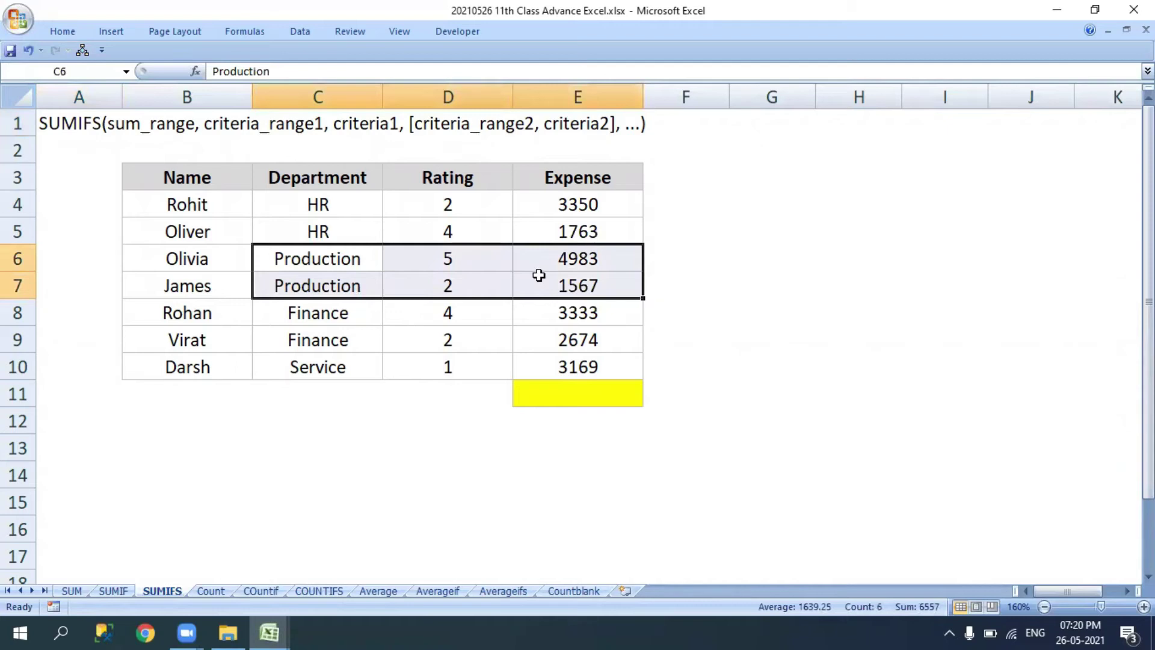
left_click(315, 291)
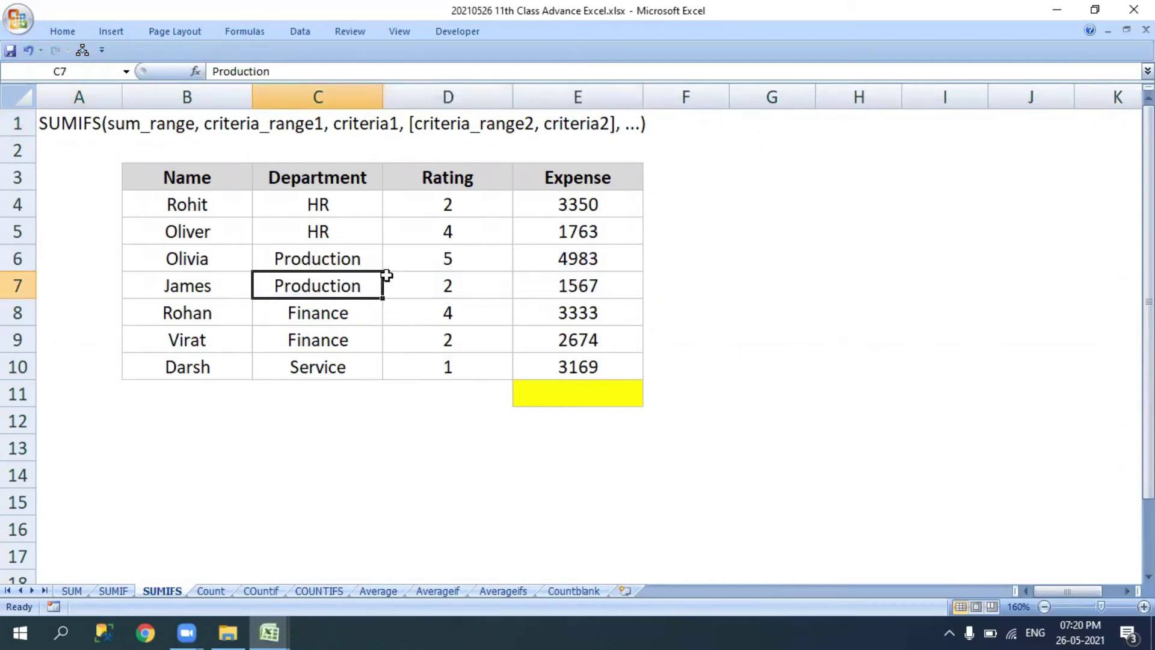
left_click(414, 277, "ctrl")
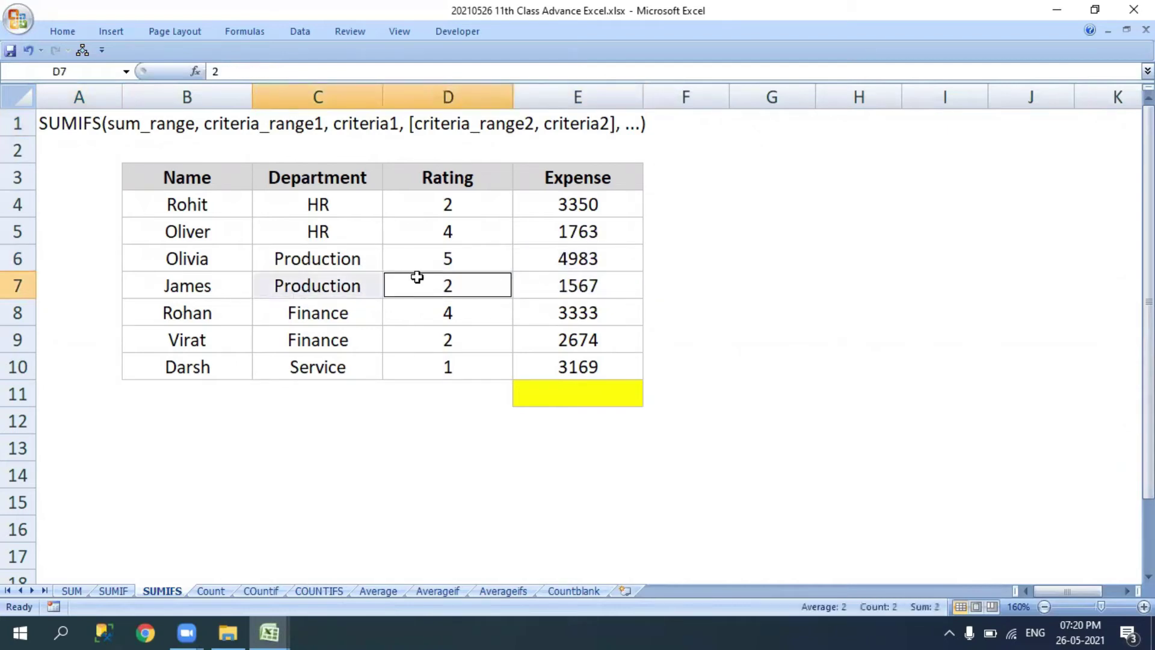
left_click(591, 284, "ctrl")
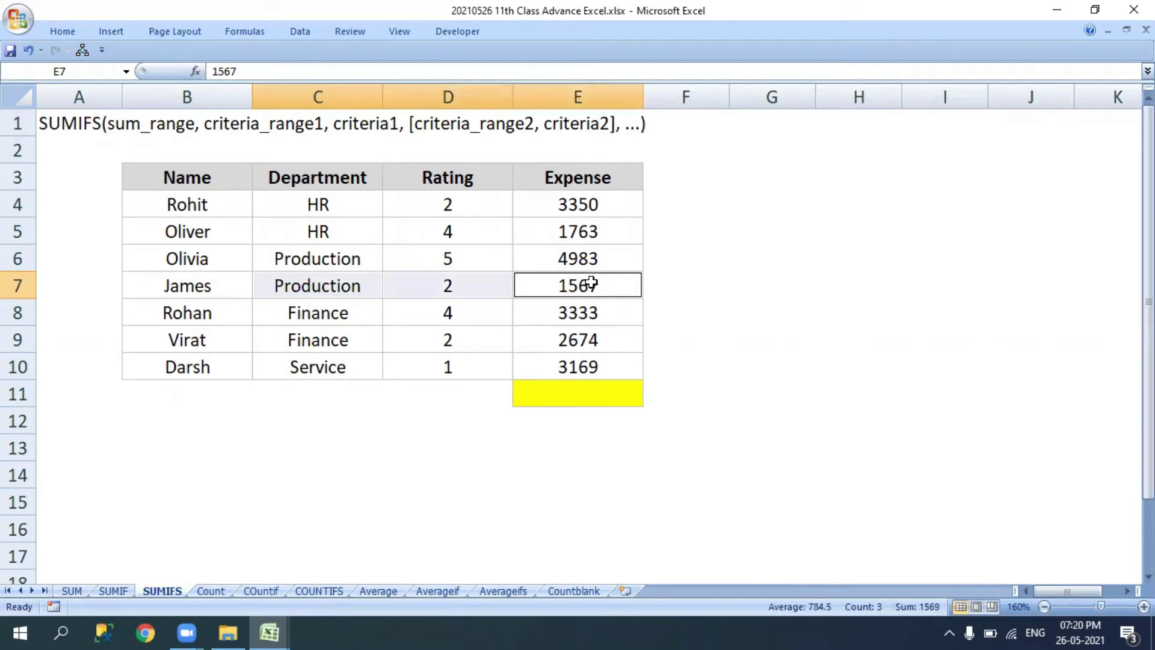
left_click(351, 287)
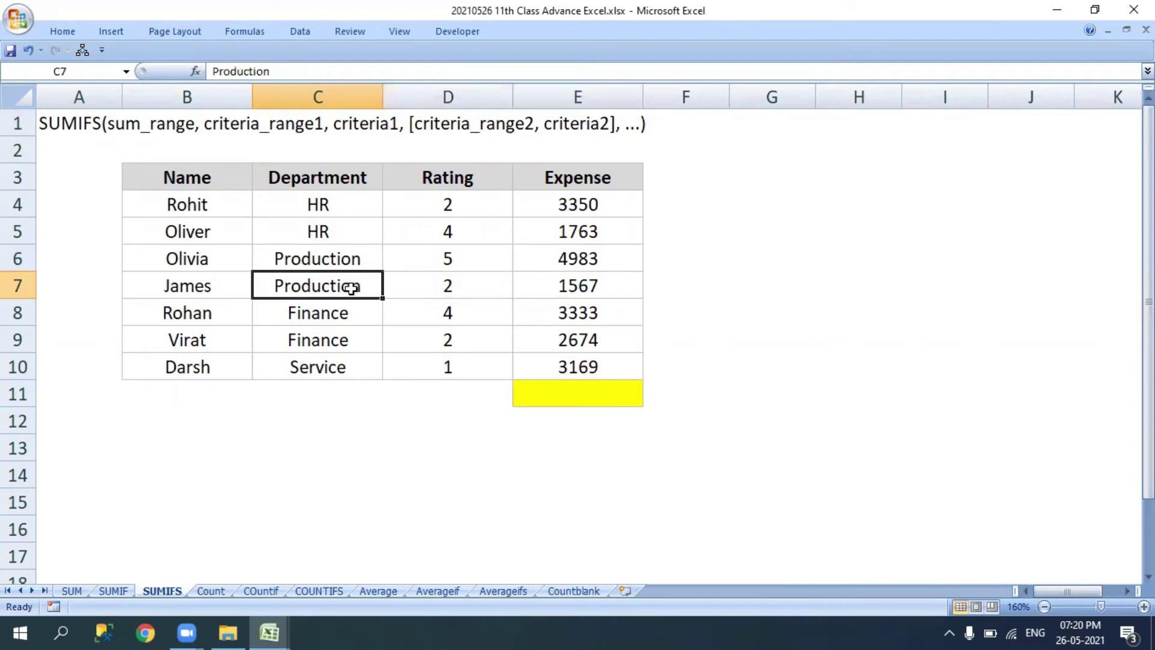
left_click(426, 286)
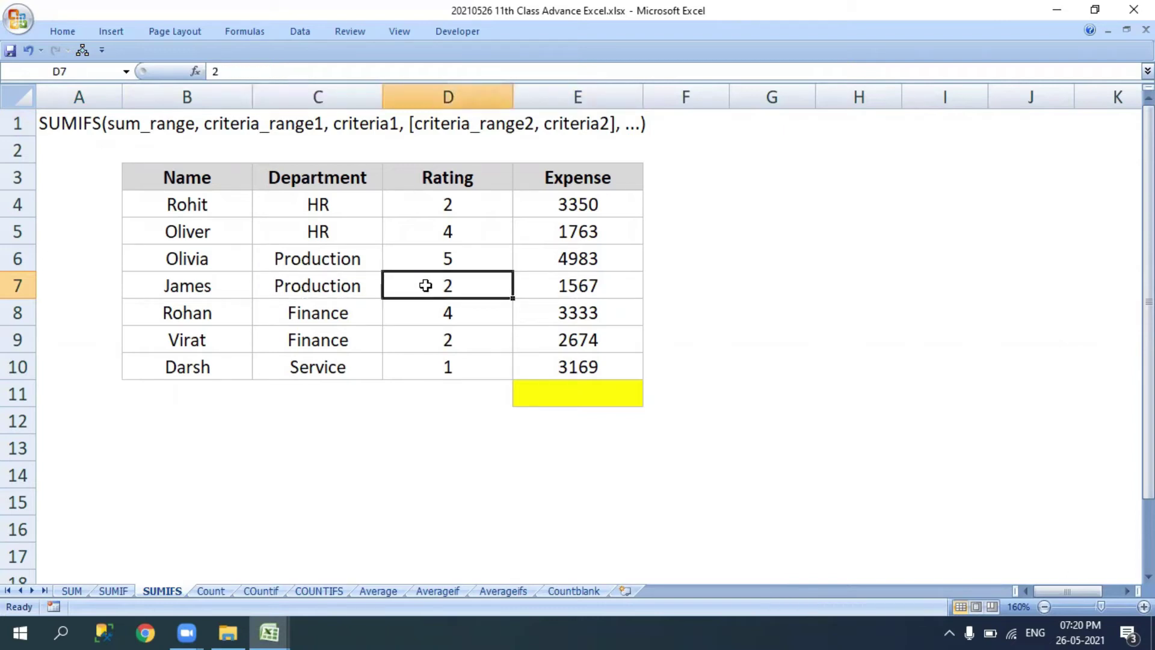
Step: Start a =SUMIFS( formula in yellow cell E11 via autocomplete
left_click(601, 405)
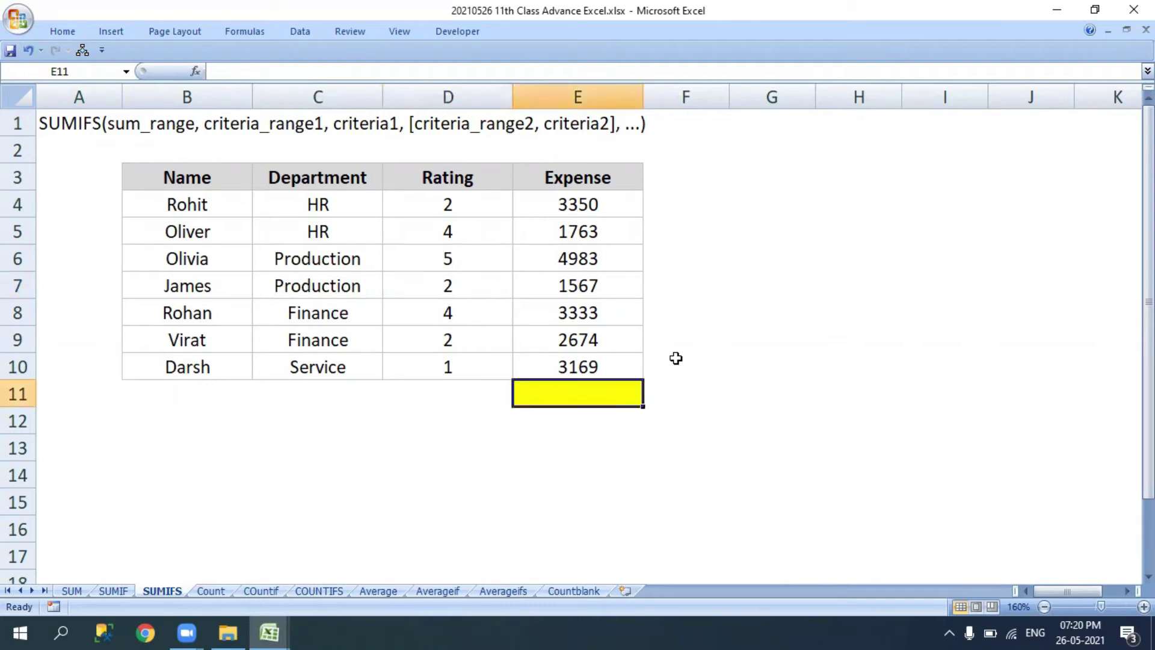
type("=sumifs")
key("Tab")
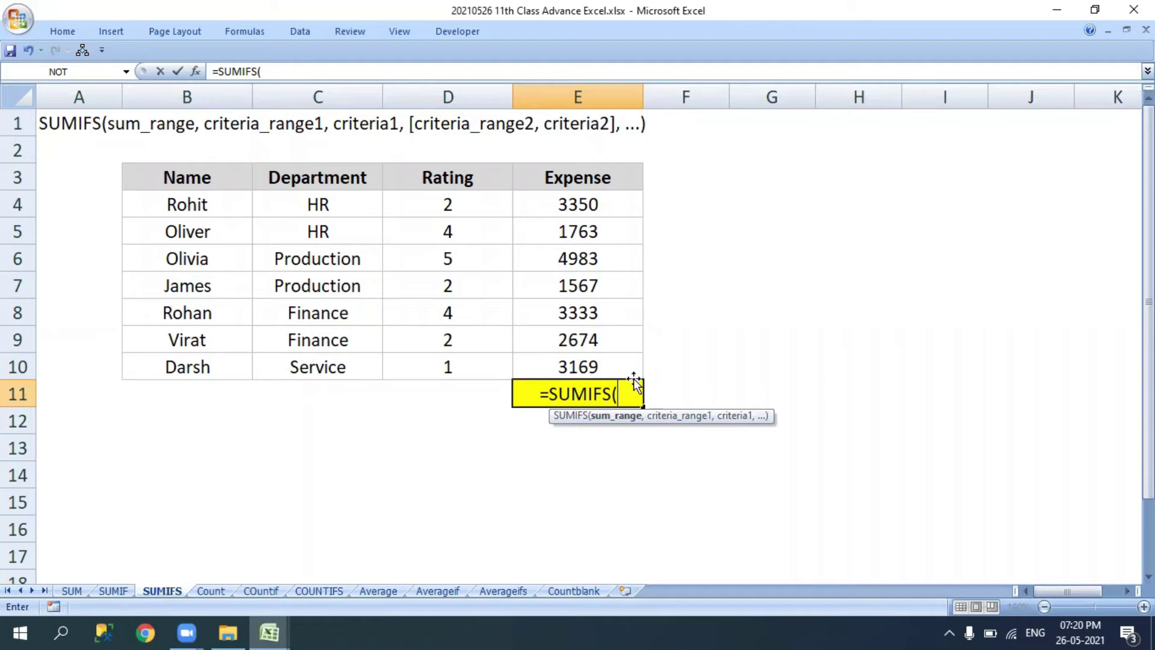
Step: Drop the unfinished =SUMIFS( entry, compare the SUMIF and SUMIFS sheets' syntax, and reselect E11
key("Escape")
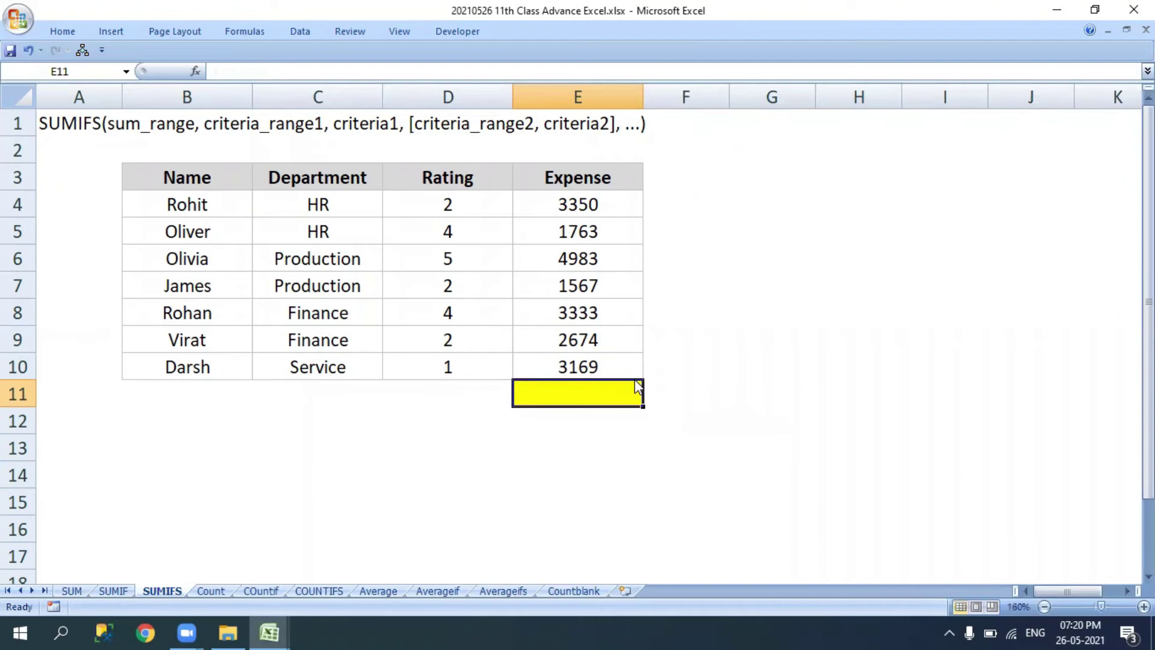
key("ctrl+Page_Up")
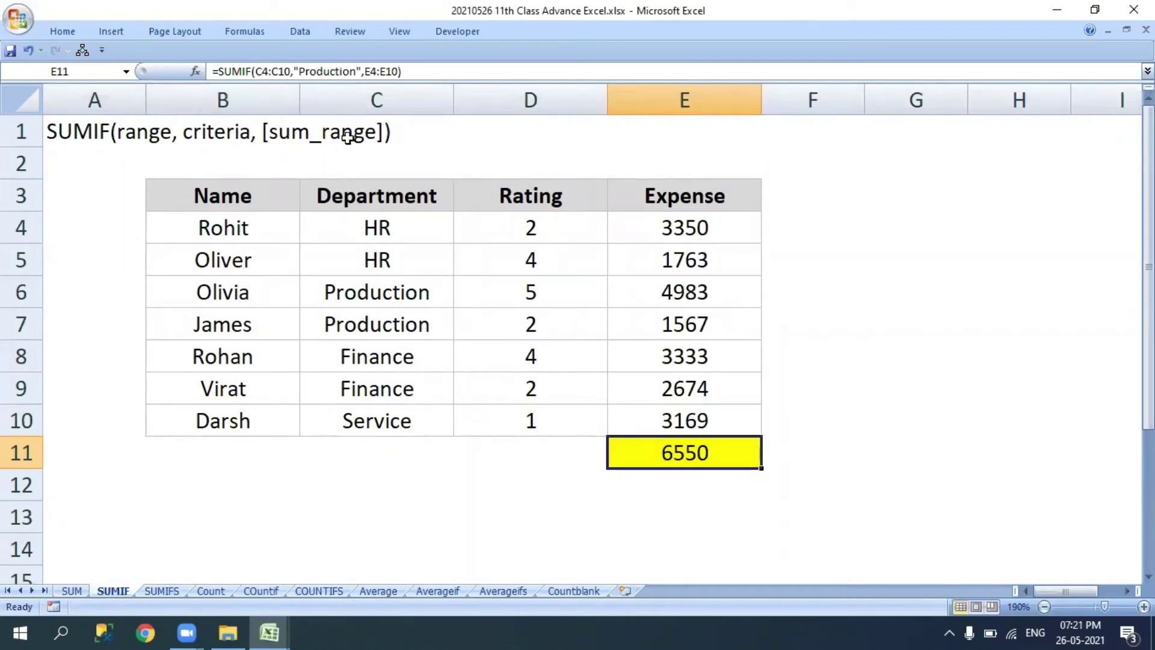
key("ctrl+Page_Down")
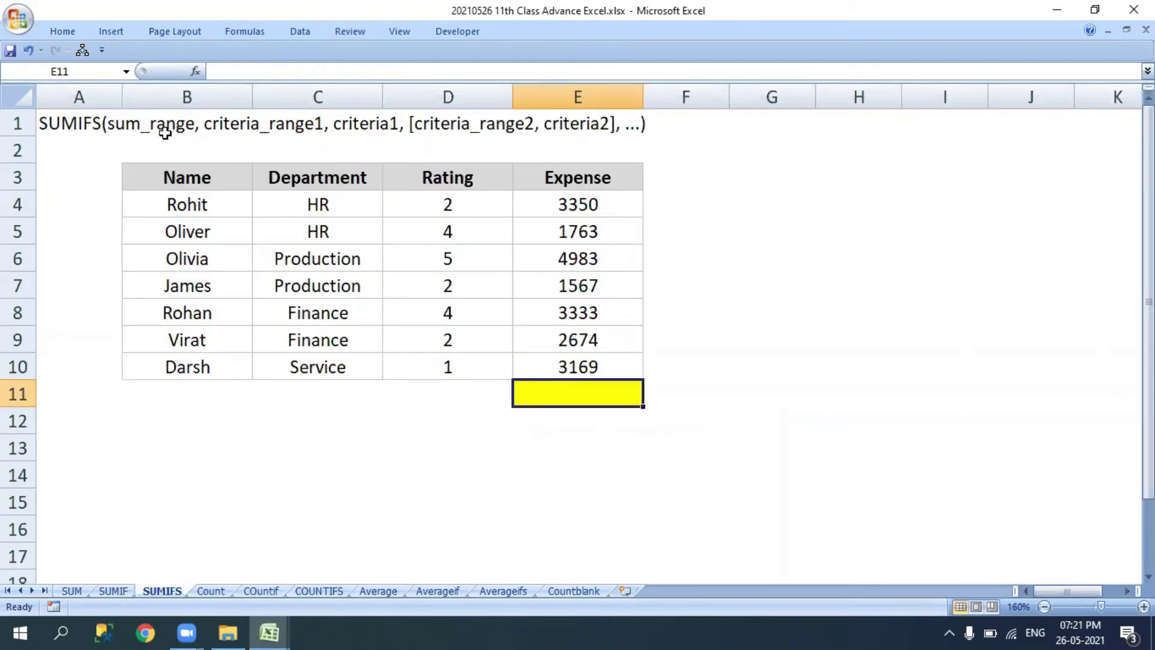
left_click(165, 133)
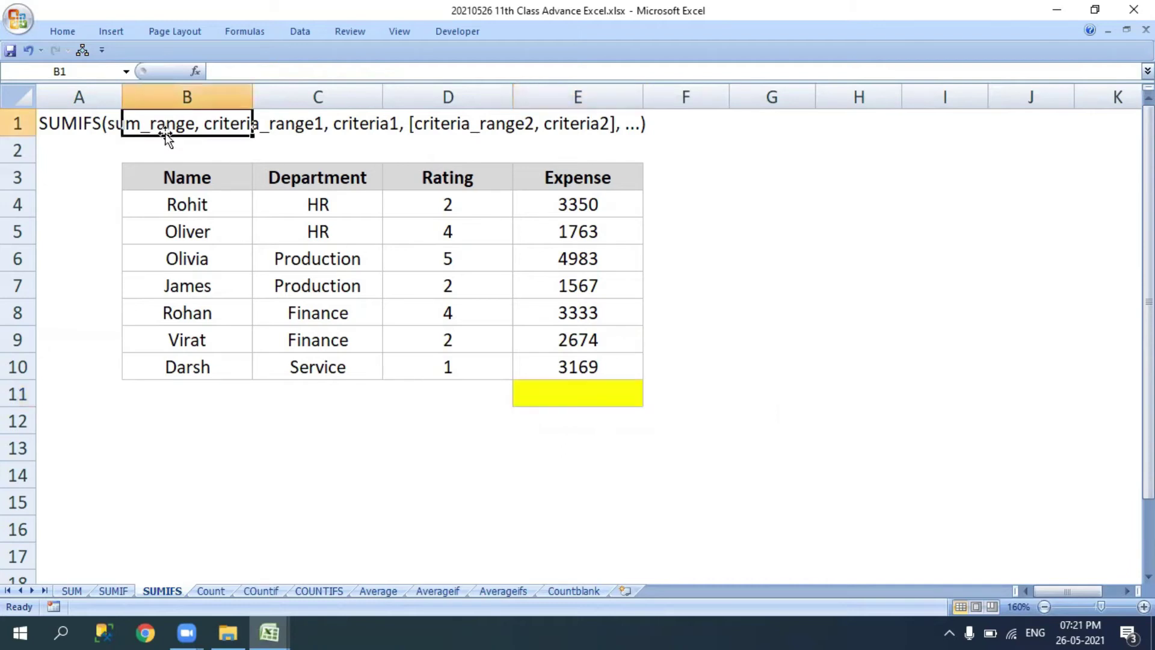
key("ctrl+Page_Up")
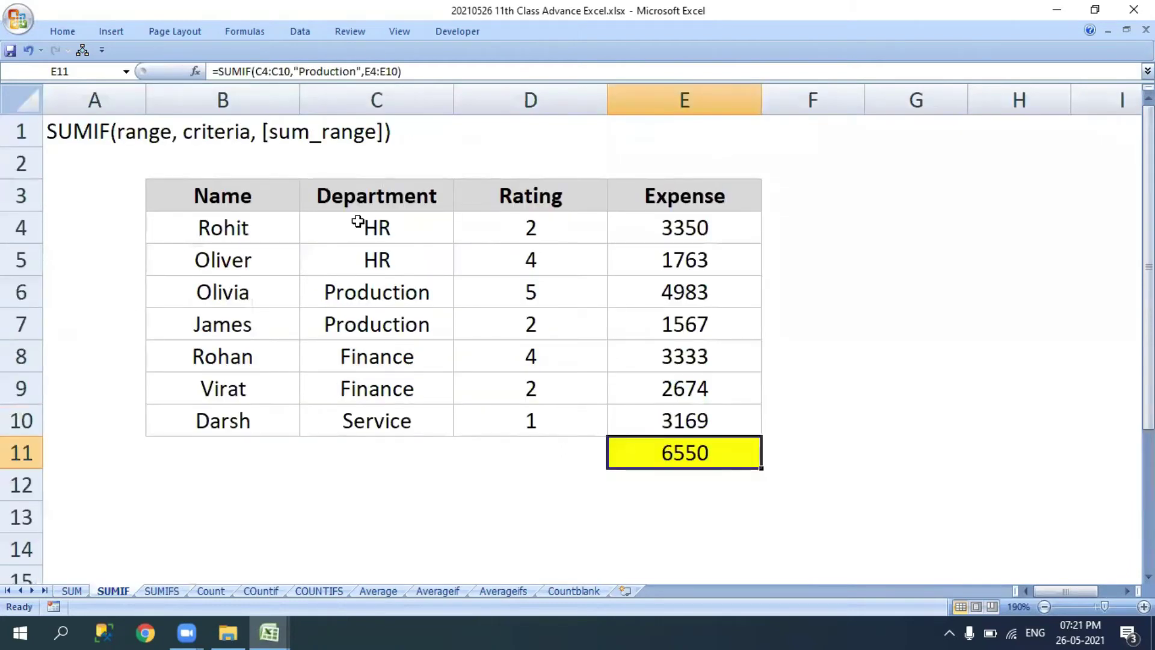
key("ctrl+Page_Down")
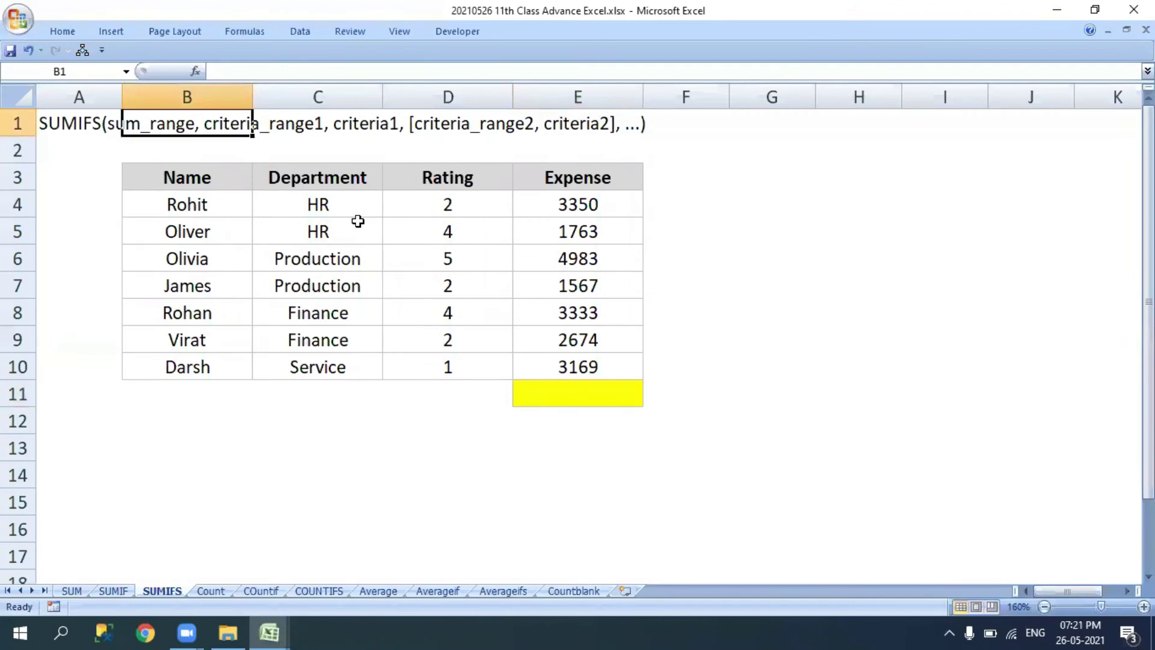
left_click(94, 177)
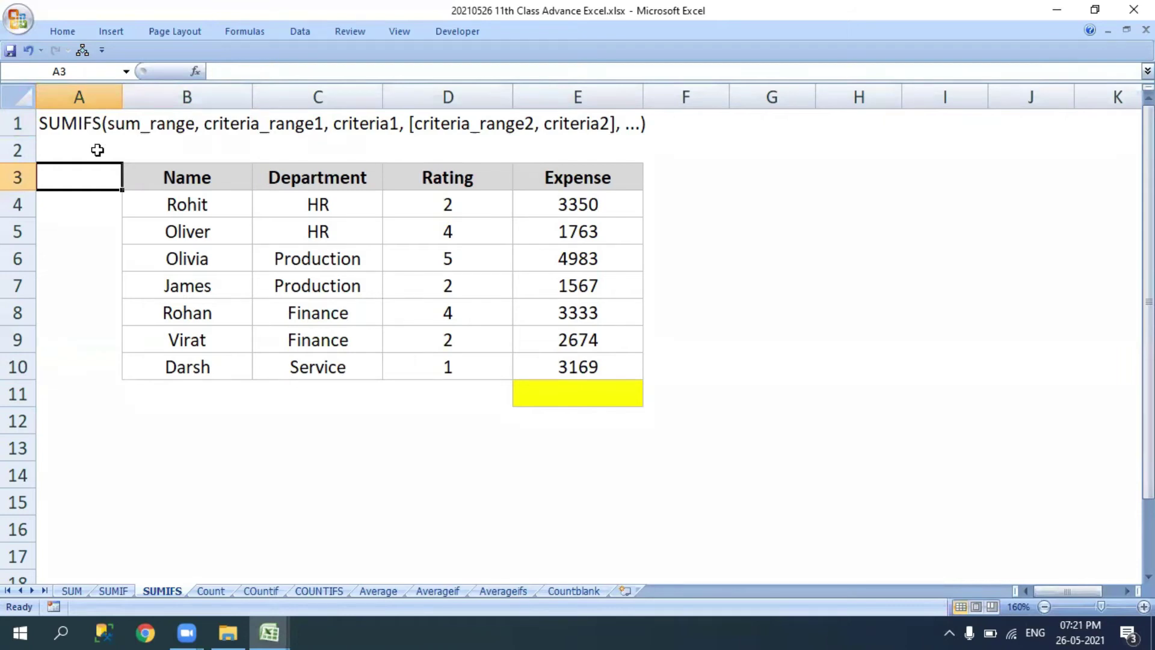
left_click(522, 388)
Step: Begin =SUMIFS in E11 with sum range E4:E10 and criterion C4:C10 equal to "HR"
type("=")
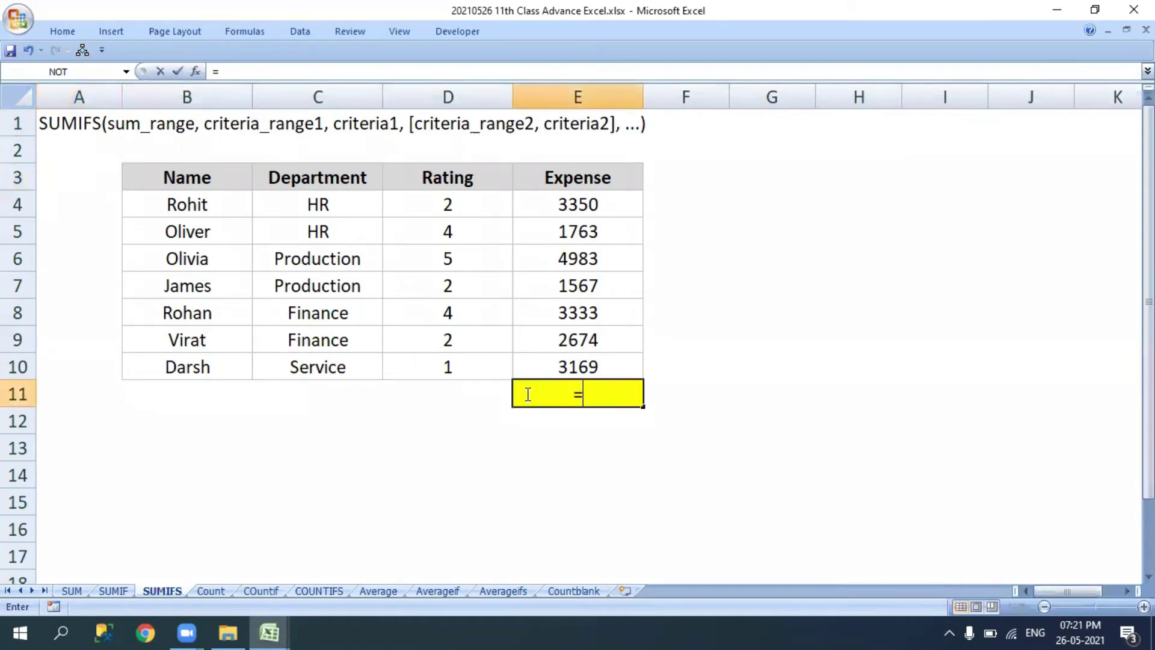
type("sumif")
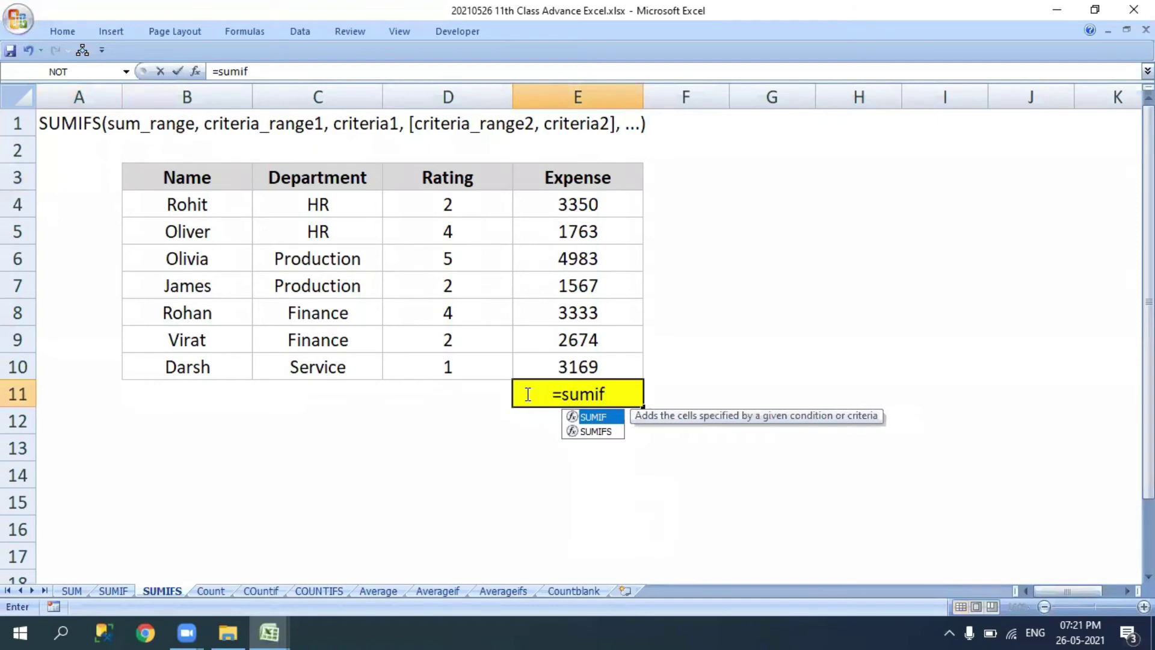
type("s")
key("Tab")
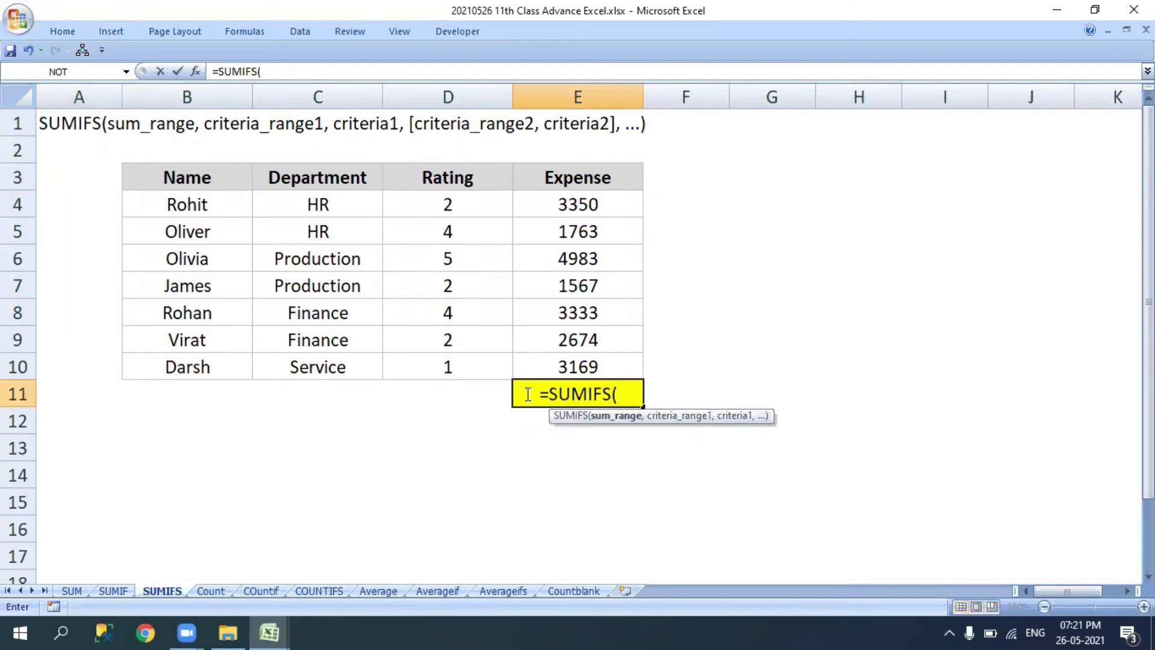
left_click_drag(611, 209, 577, 364)
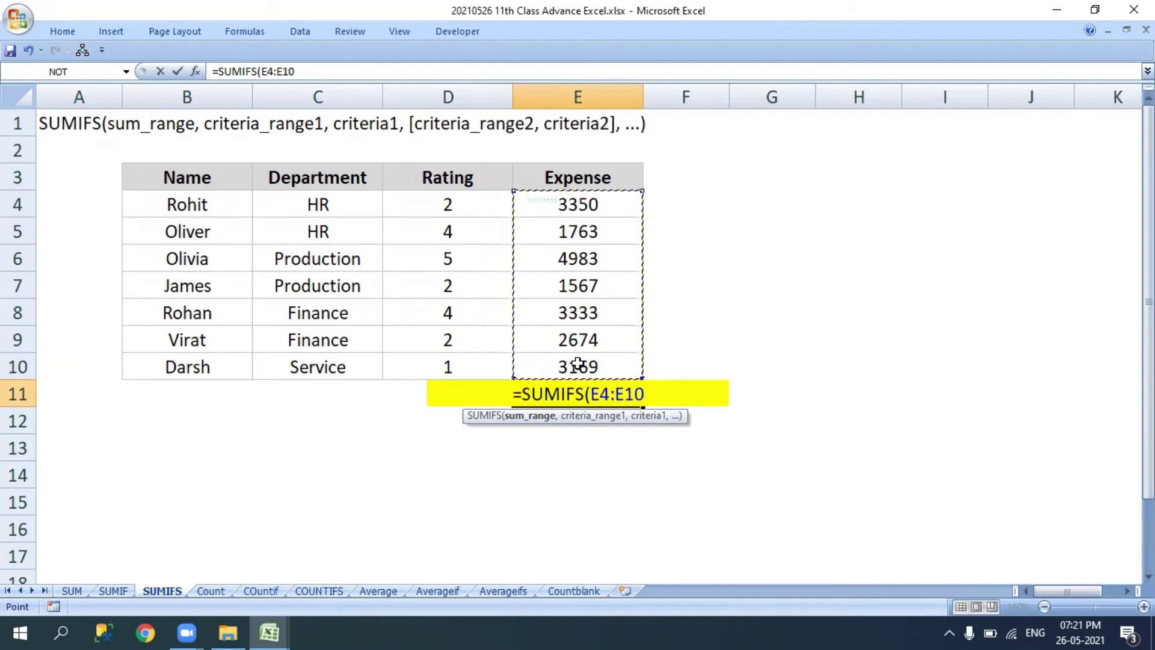
type(",")
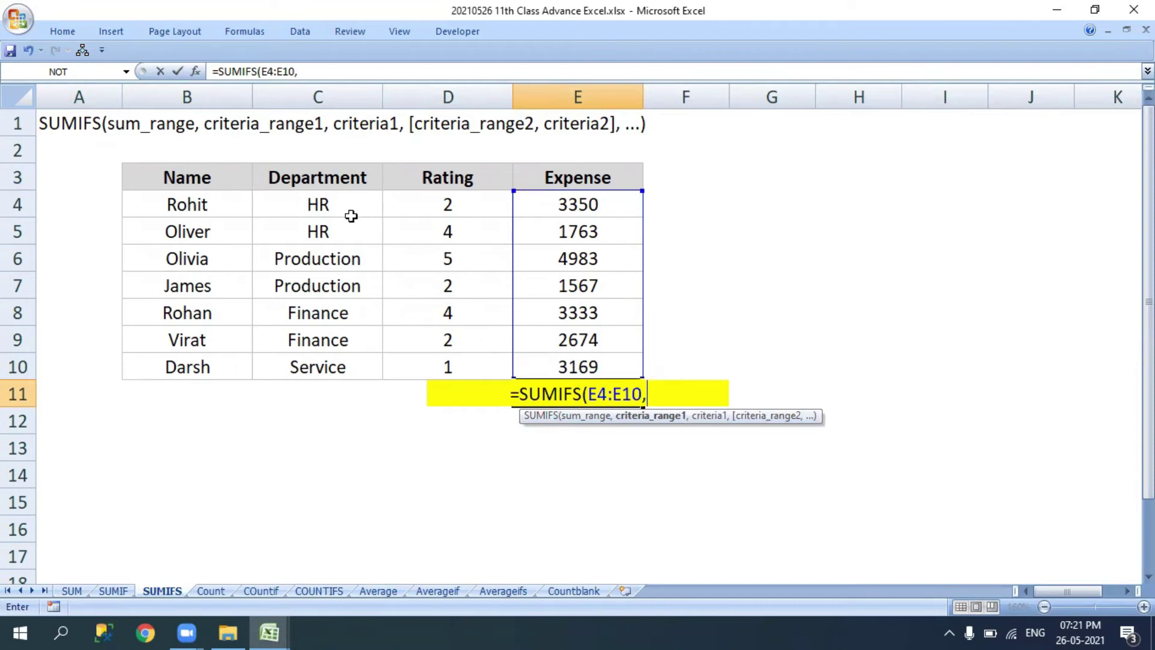
left_click_drag(340, 205, 302, 370)
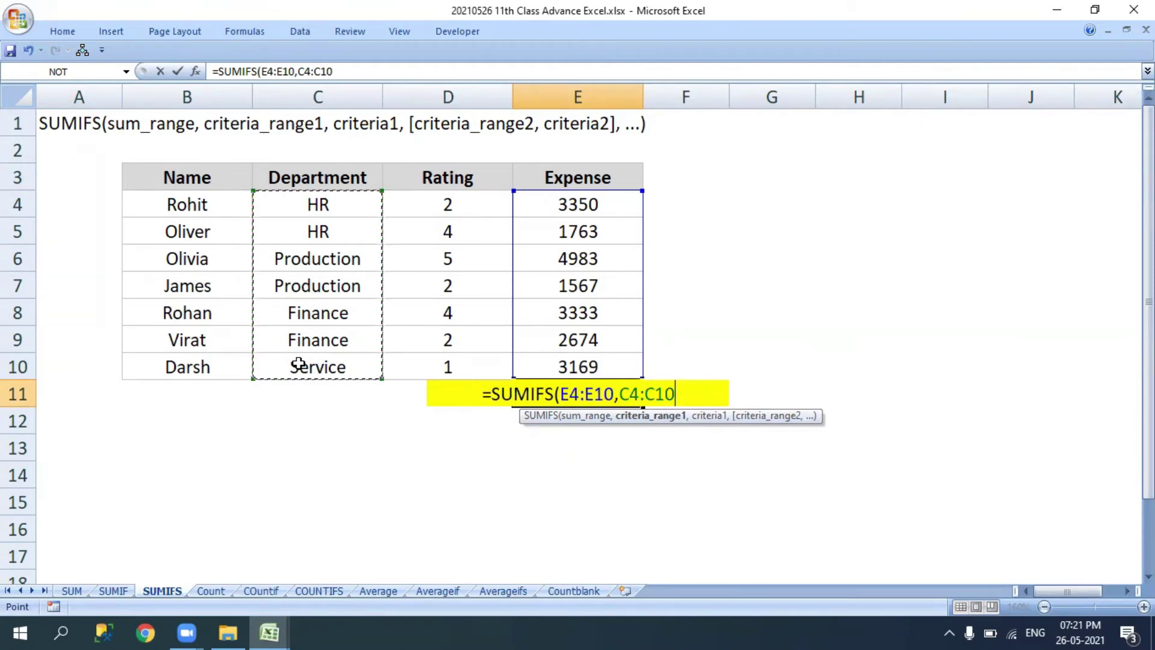
type(",")
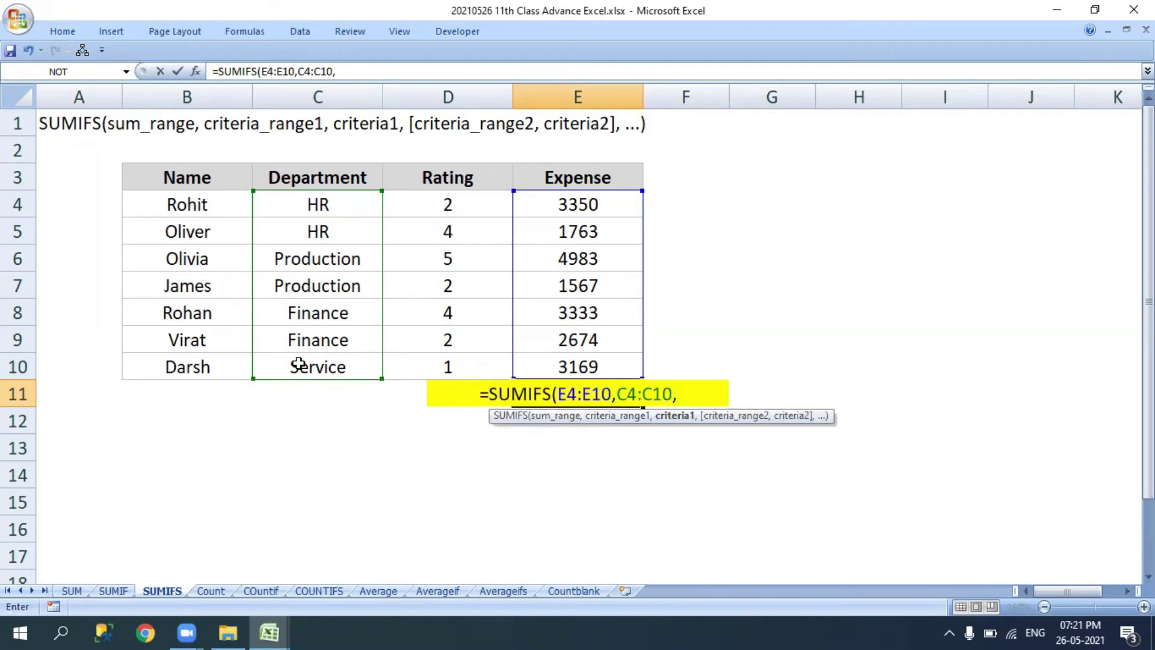
type("\"HR")
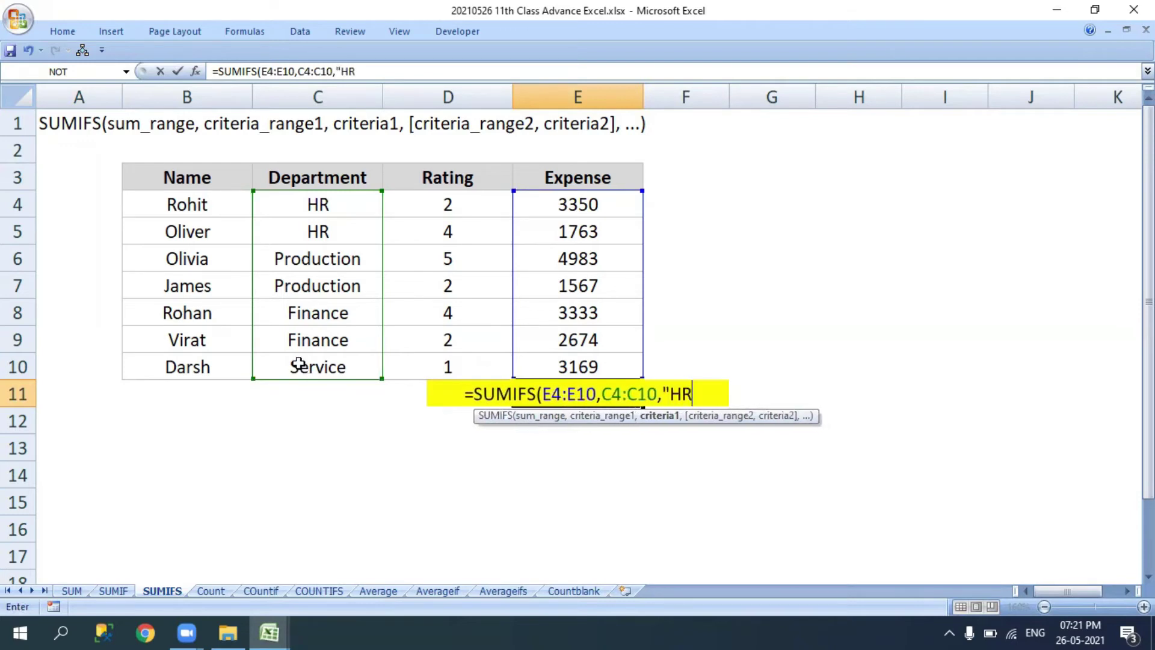
type("\"")
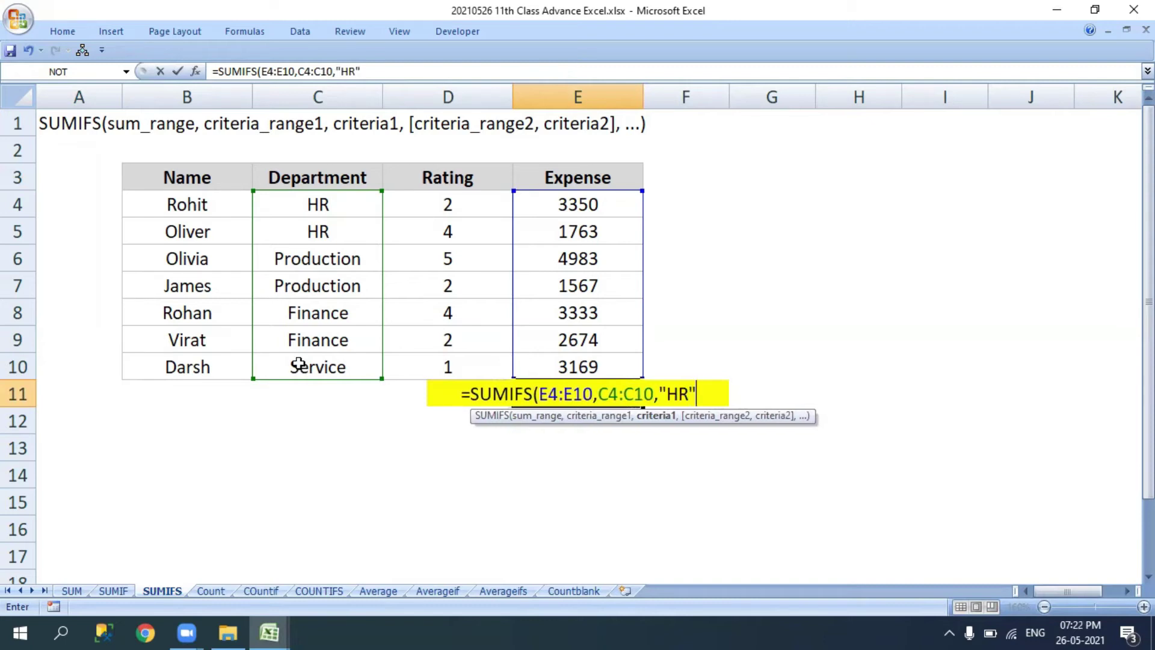
type(",")
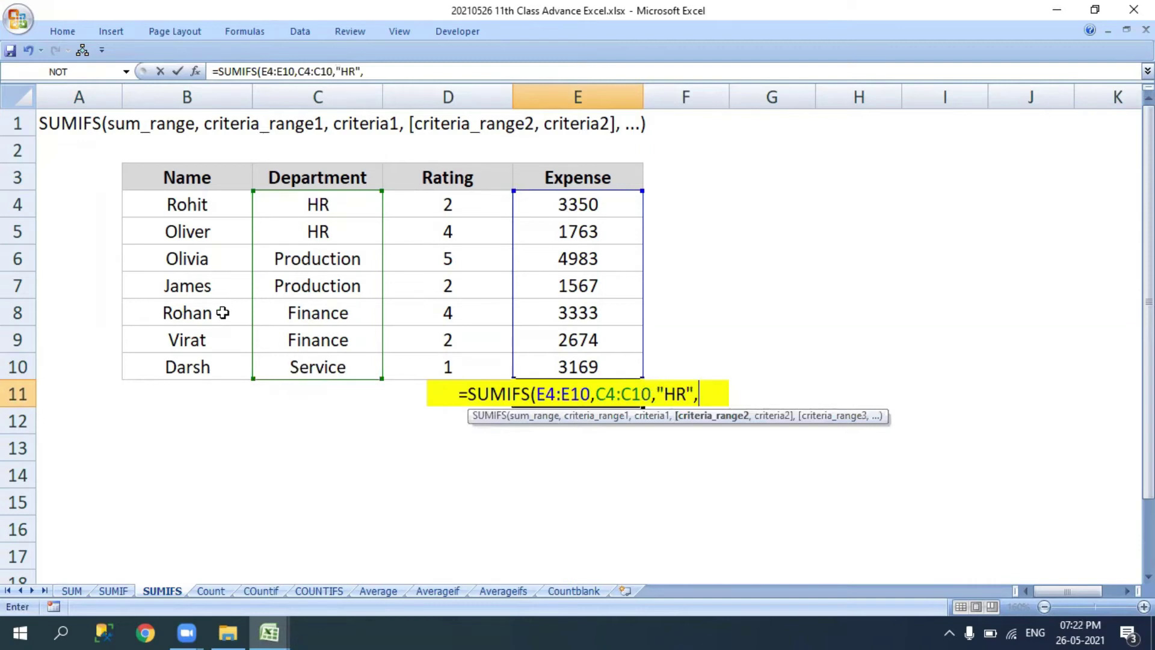
Step: Add the D4:D10 rating criterion of 2 and commit, giving 3350
left_click_drag(410, 201, 410, 358)
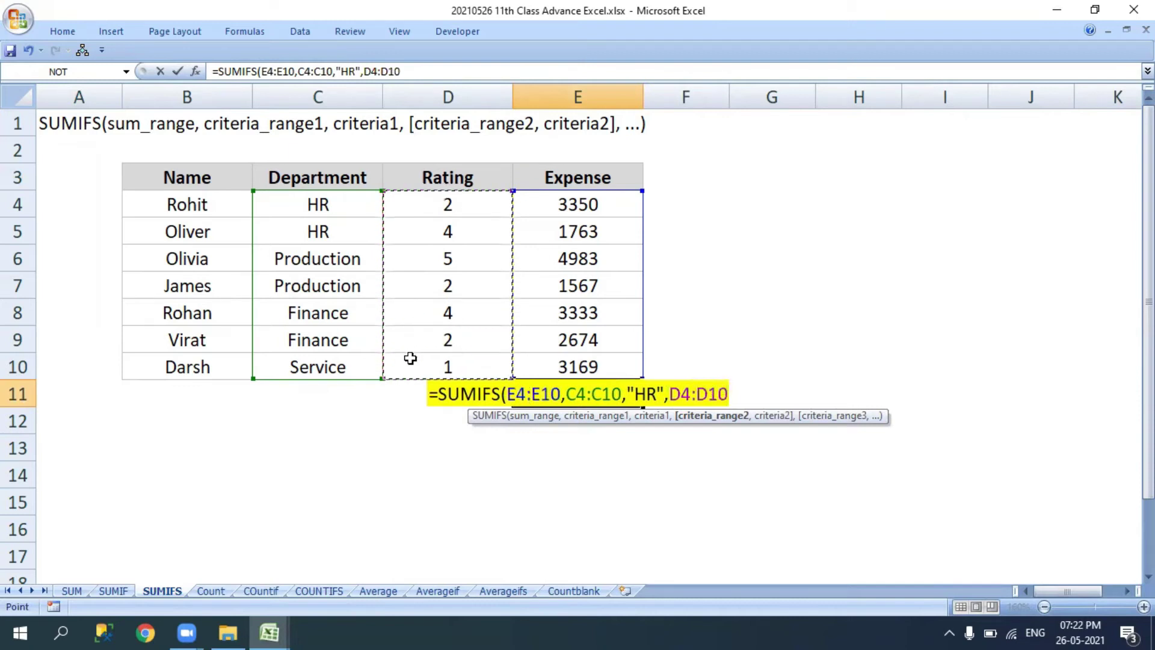
type(",")
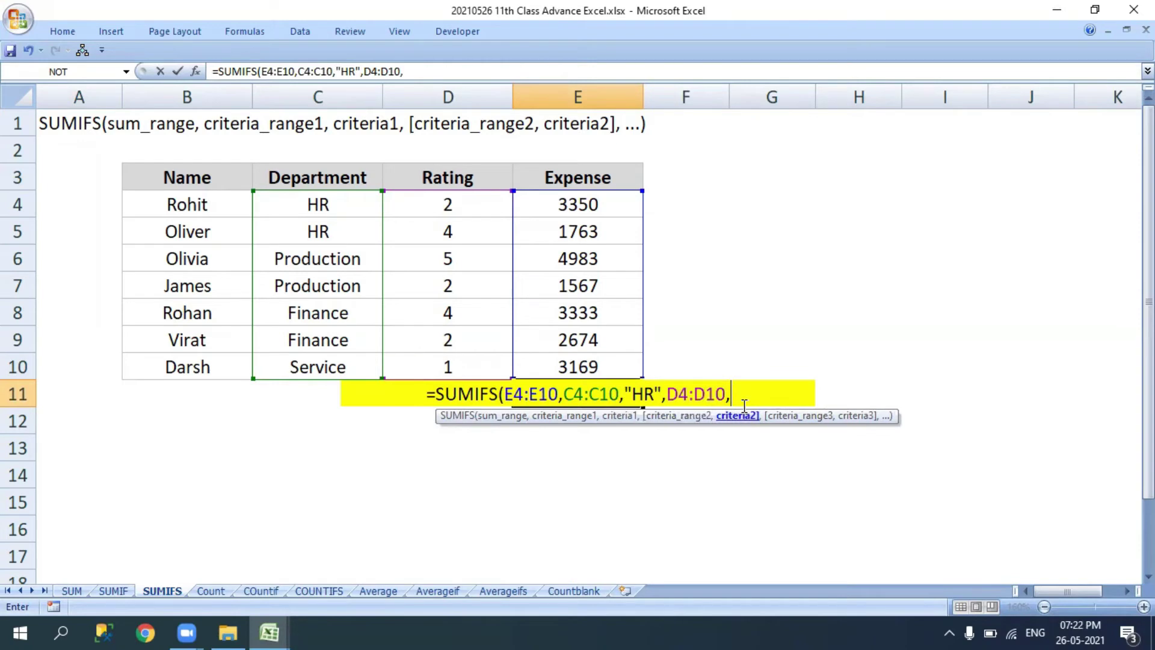
type("\"")
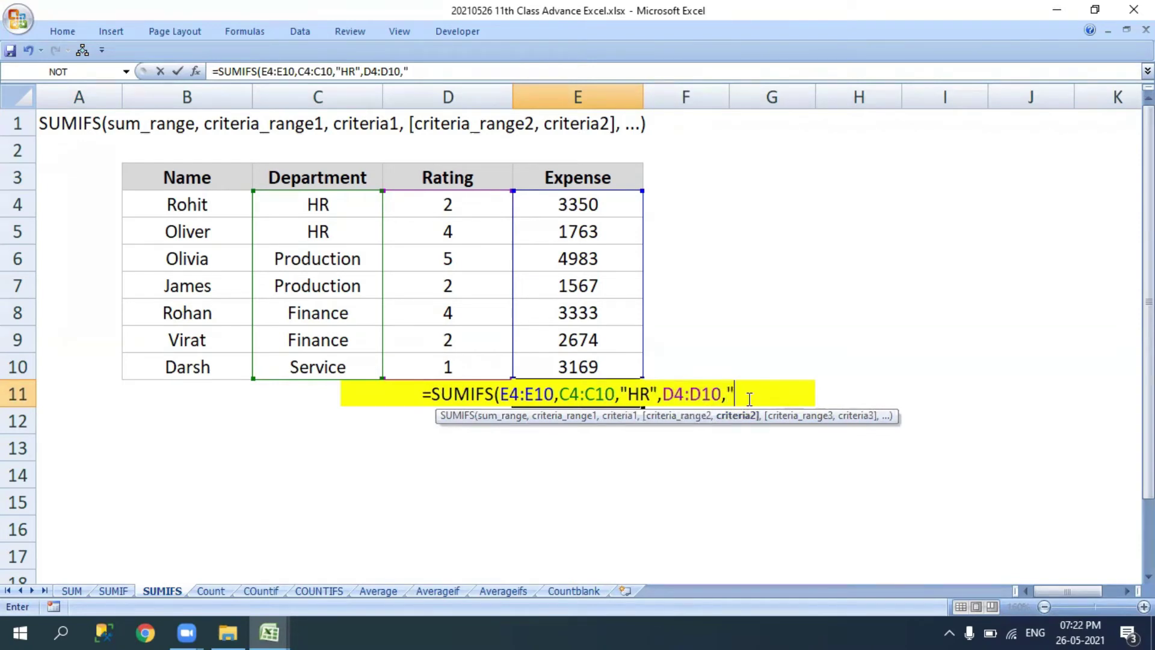
key("BackSpace")
type("2")
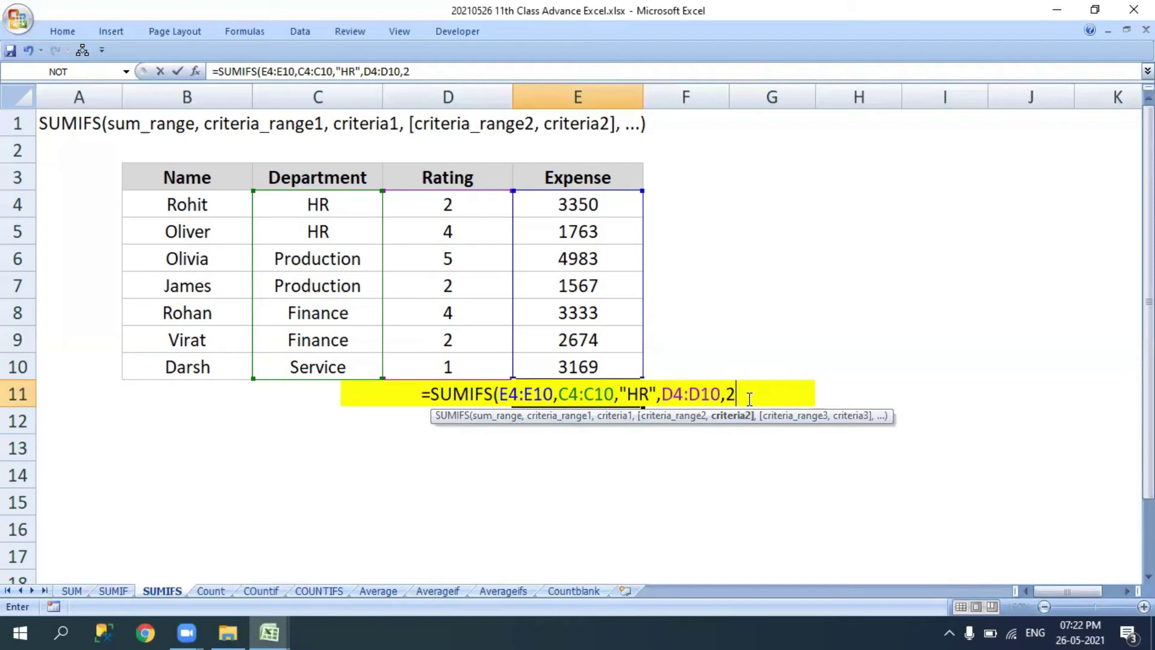
type(")")
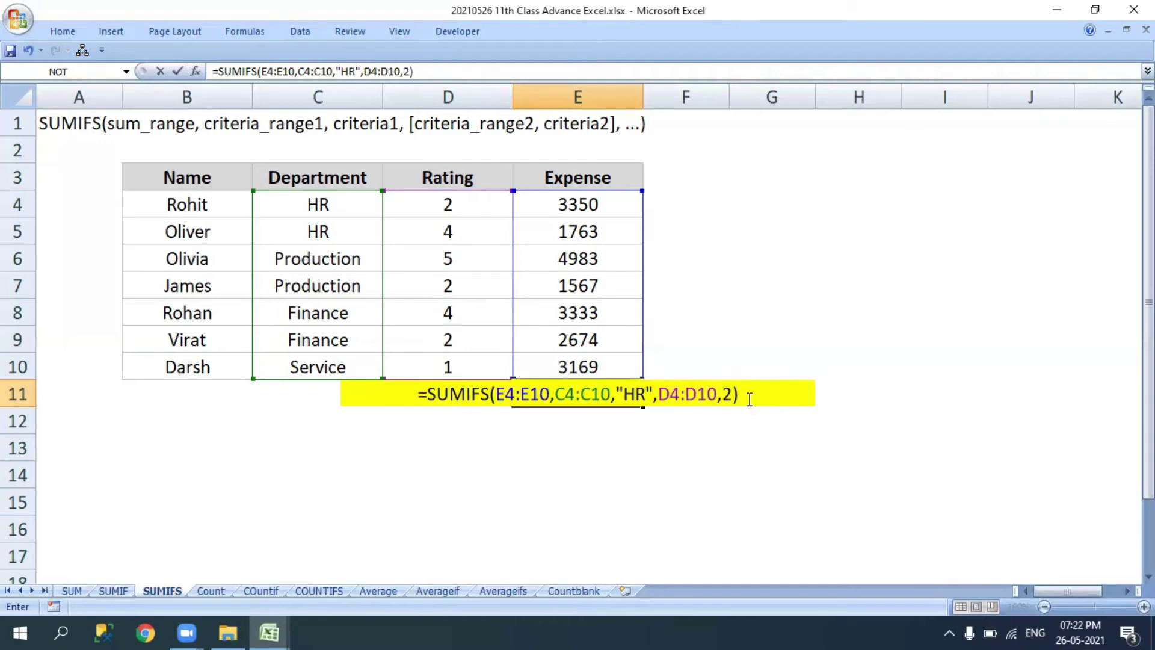
mouse_move(549, 394)
left_mouse_down()
mouse_move(498, 397)
mouse_move(736, 393)
left_mouse_up()
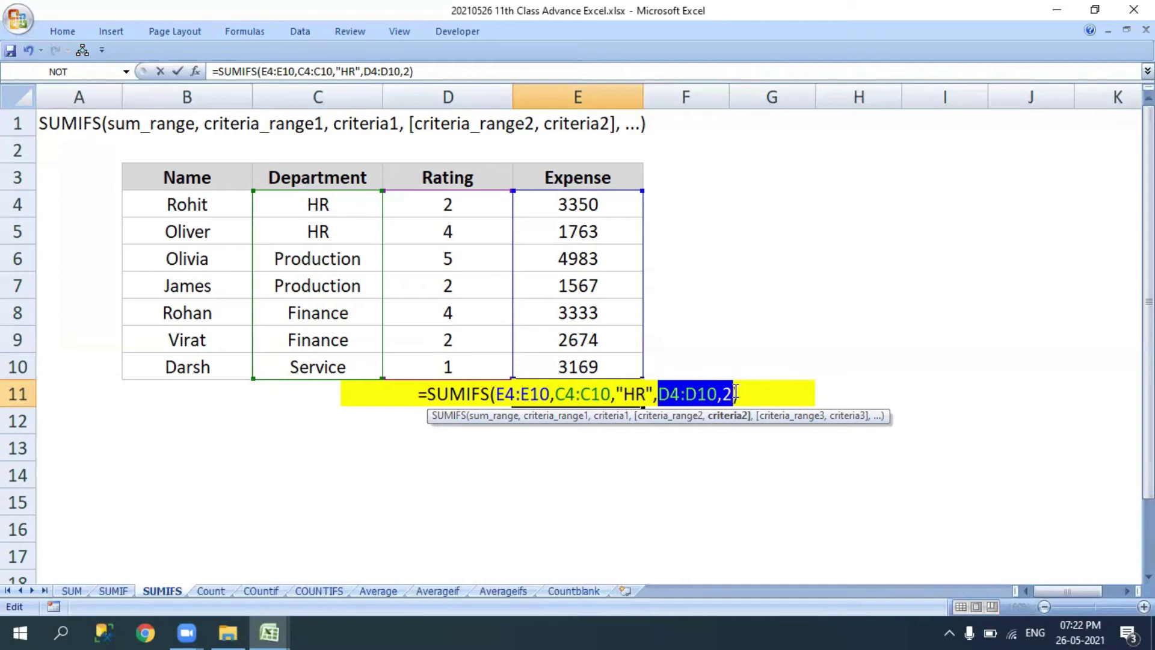
key("Return")
key("Up")
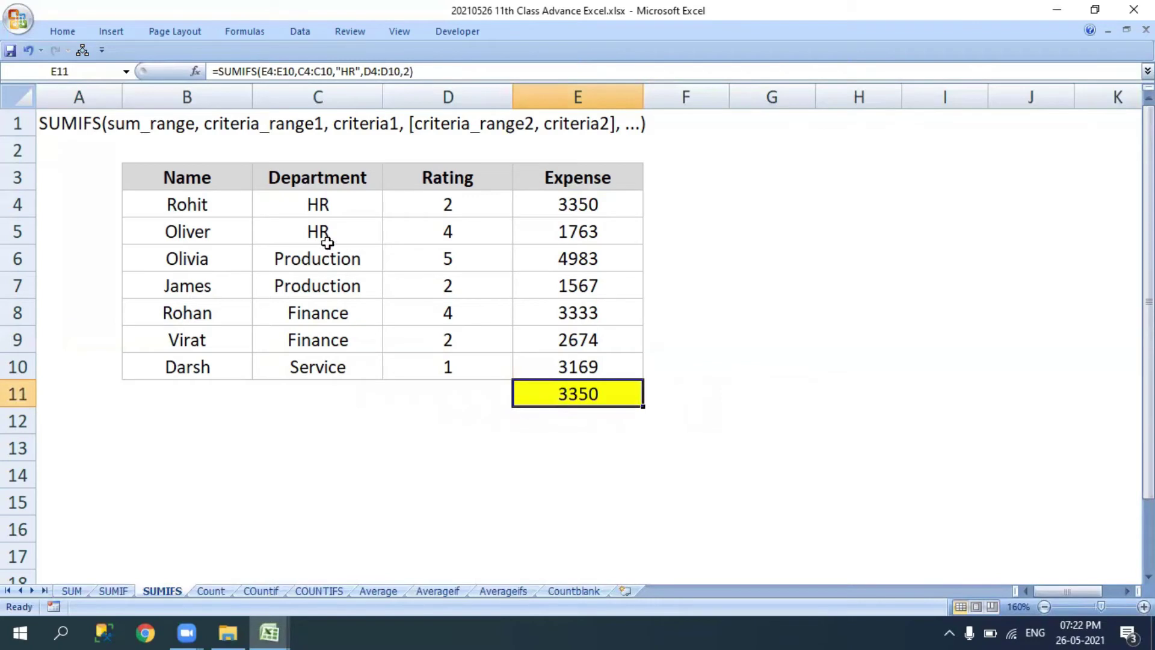
Step: Point out the first row's HR department, rating 2 and 3350 expense, then go to the Count sheet
left_click(330, 215)
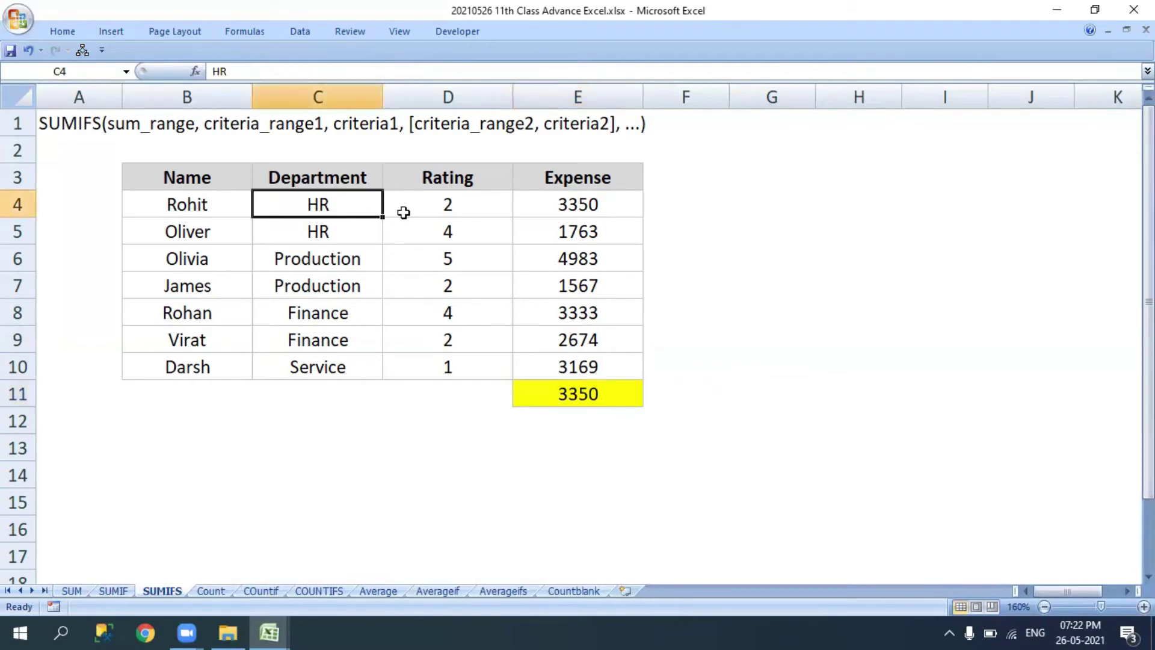
left_click(403, 216)
left_click(537, 207)
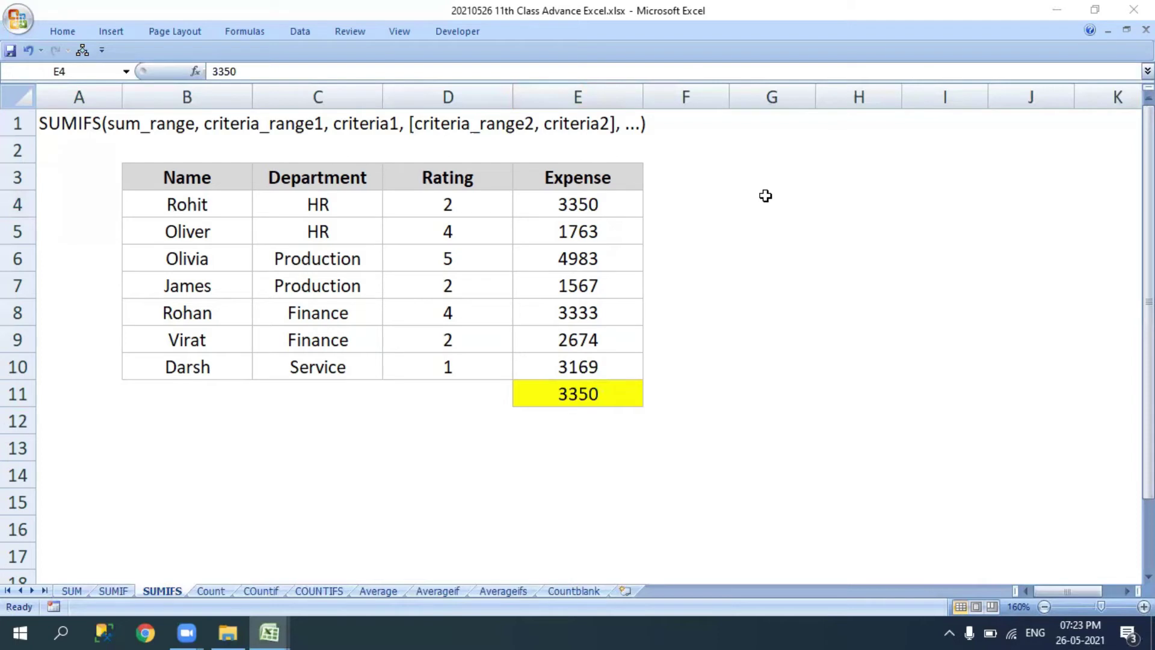
left_click(511, 329)
key("ctrl+Page_Down")
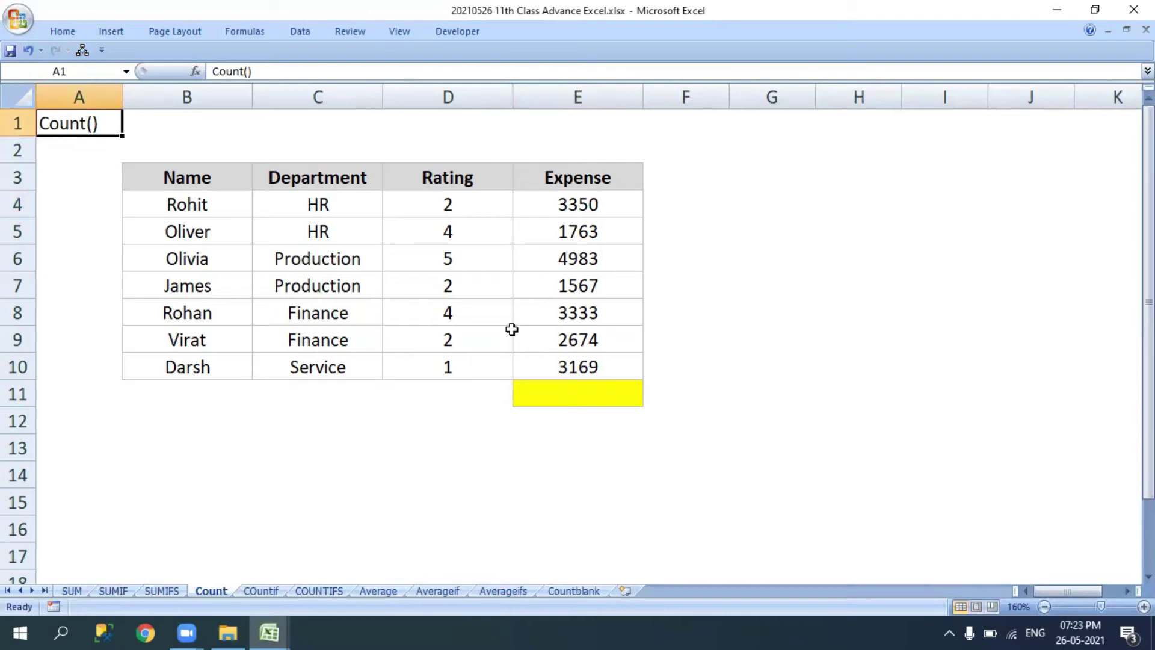
Step: Start a COUNT formula in yellow cell E11 on the Count sheet, then cancel it
left_click(555, 390)
type("=count")
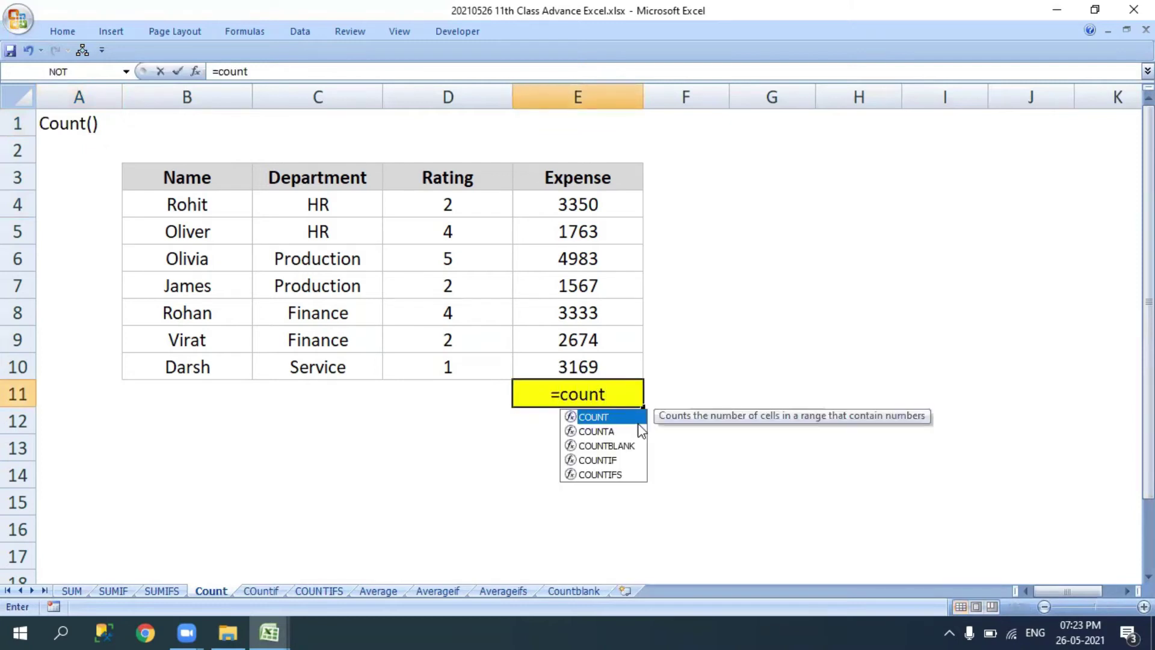
key("Tab")
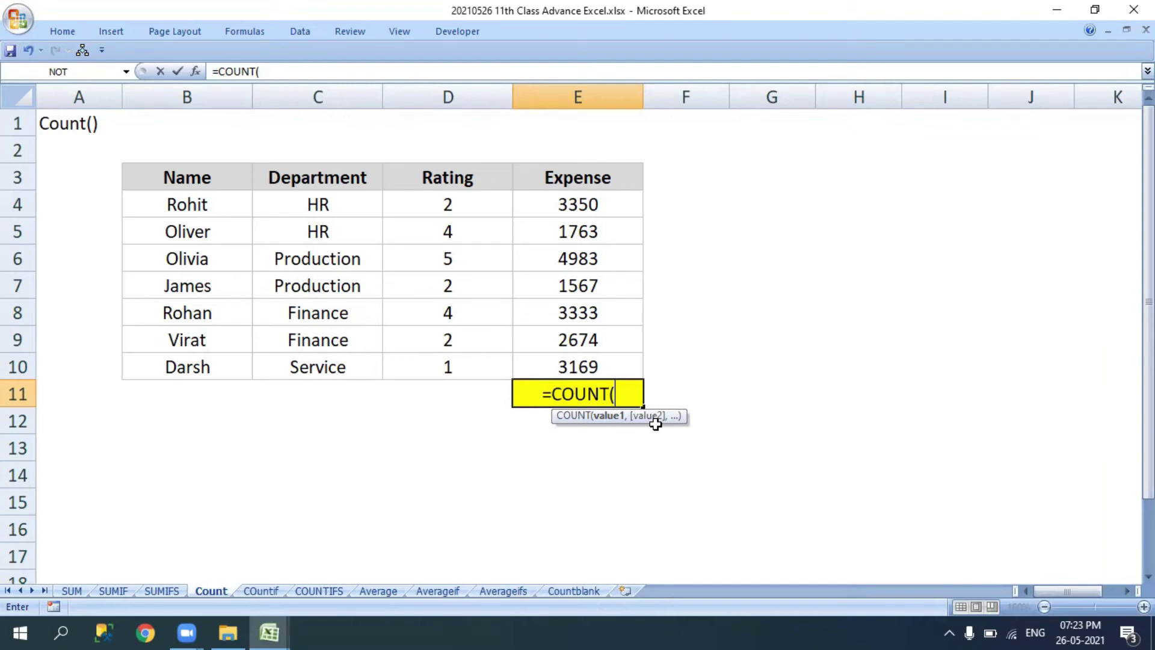
key("Escape")
Step: Return to the SUMIFS sheet and select E11 to show its SUMIFS formula
key("ctrl+Page_Up")
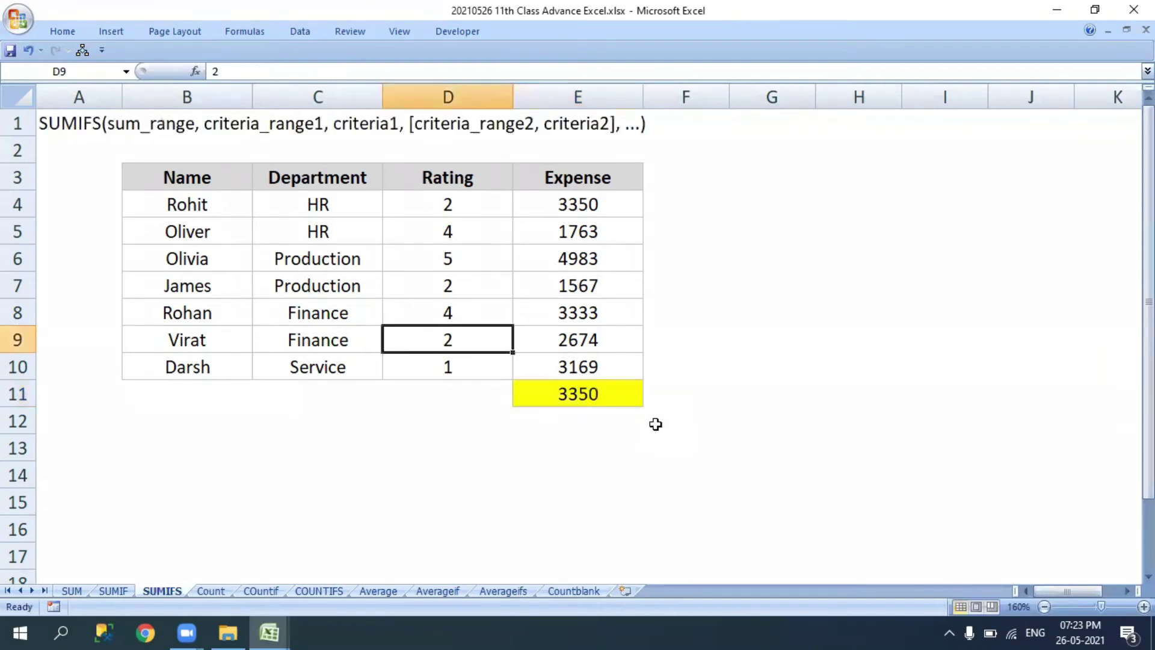
key("Right")
key("Down")
key("Down")
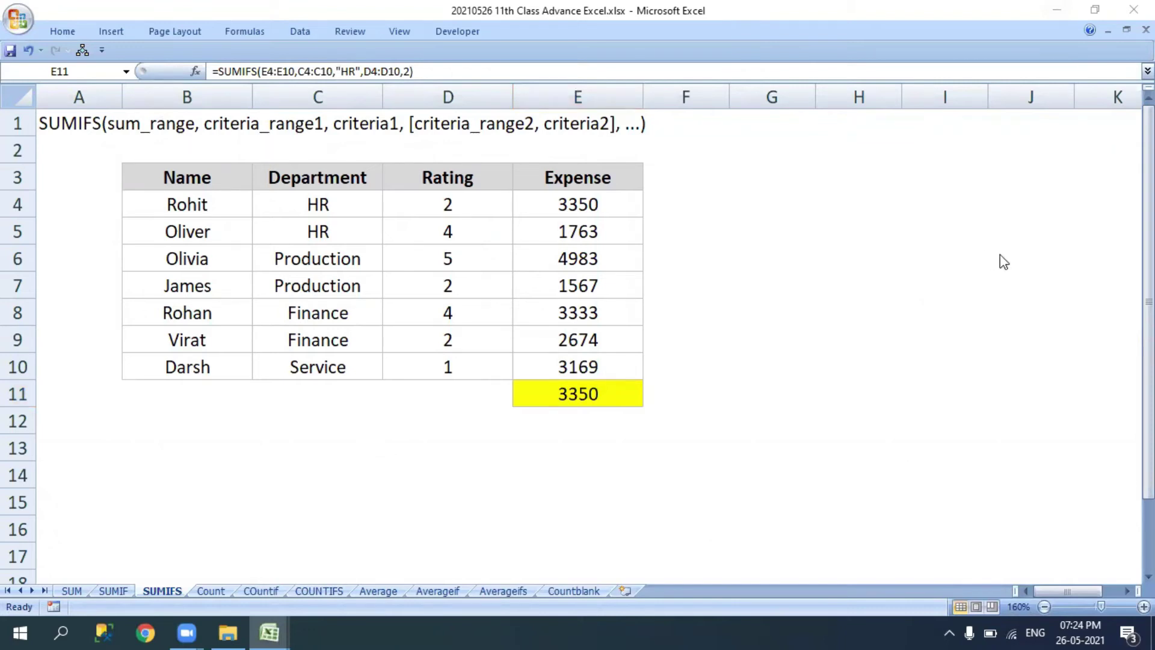
left_click(592, 402)
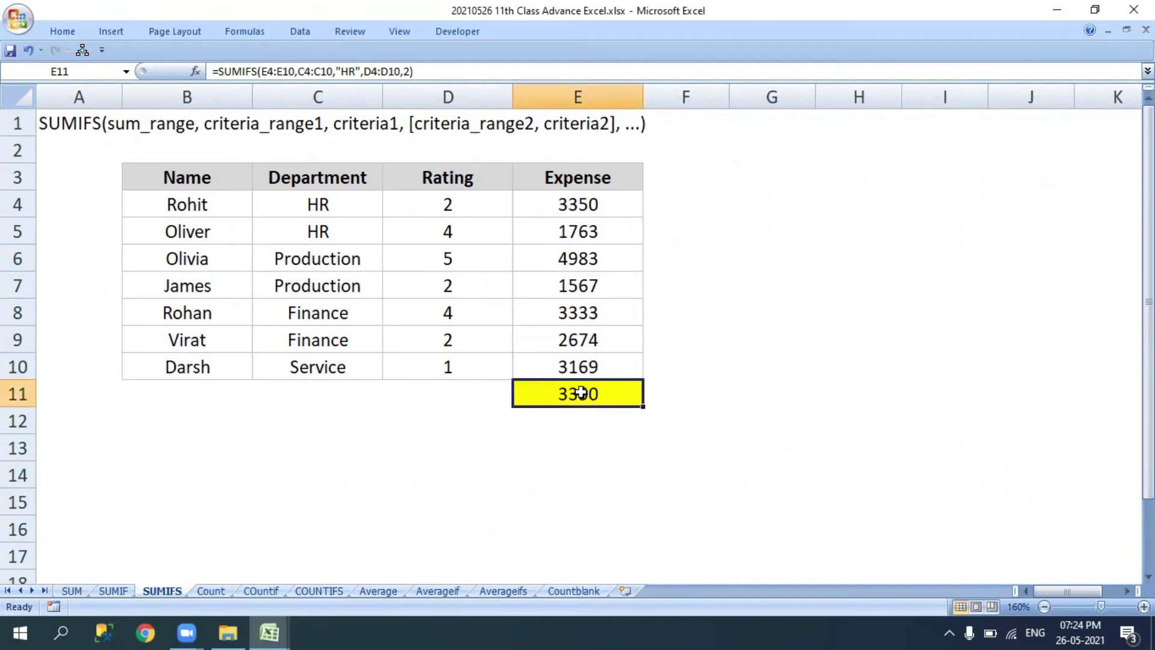
Step: Clear E11's old formula and start a new SUMIFS function in it
key("Delete")
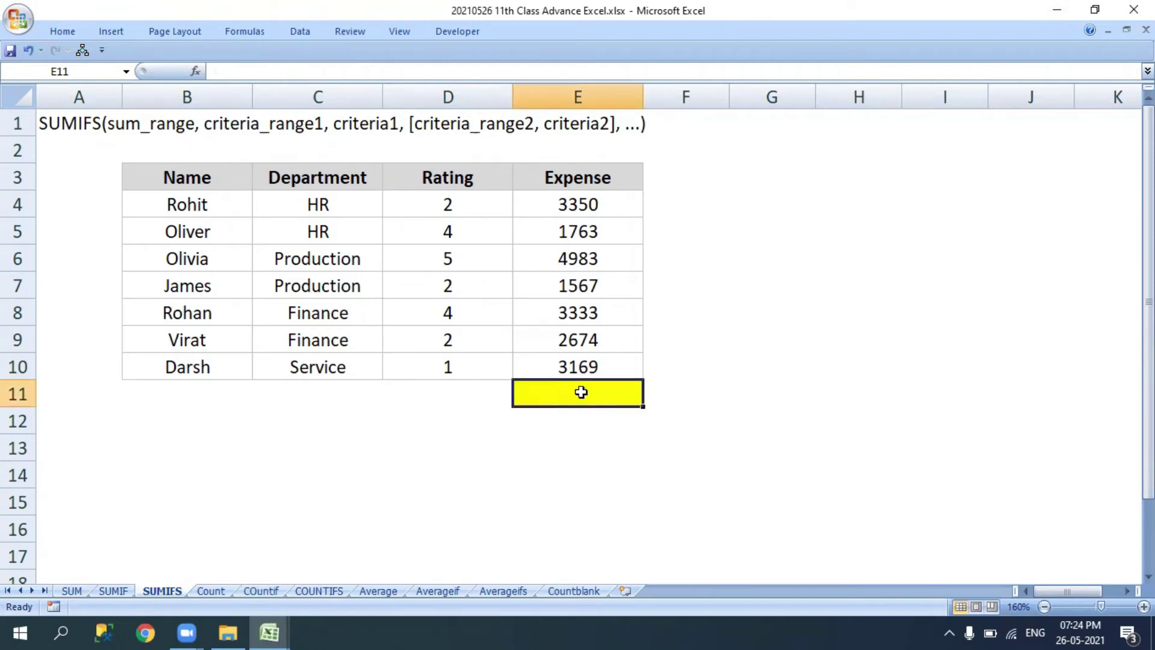
key("Right")
key("Right")
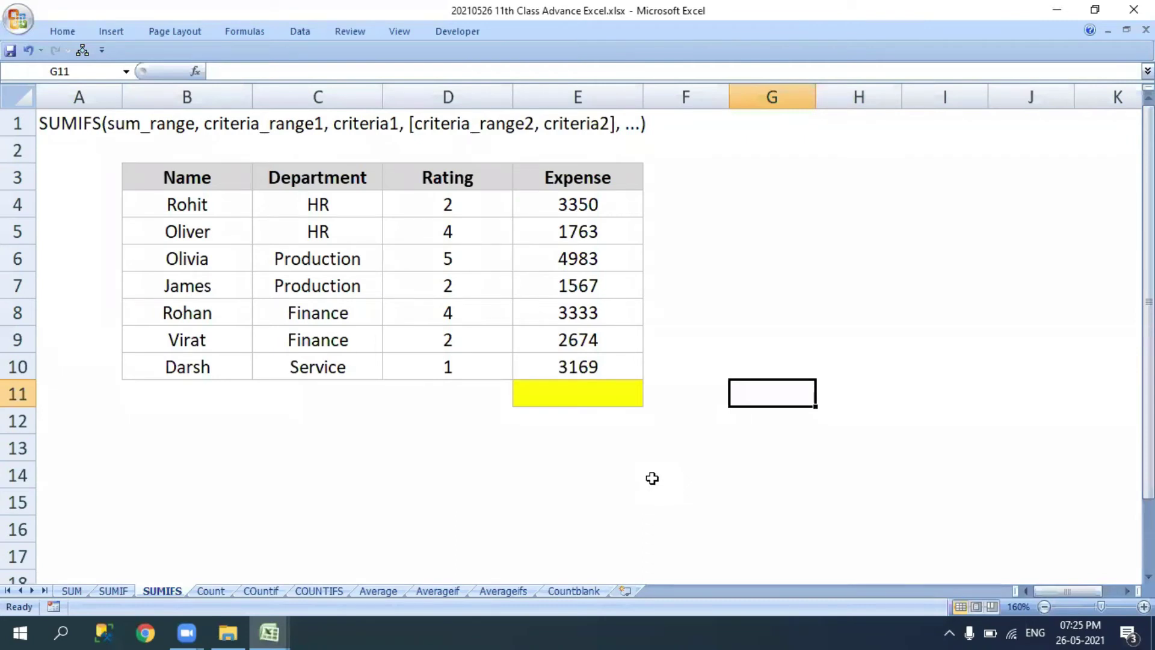
left_click(583, 370)
left_click(581, 396)
type("=su")
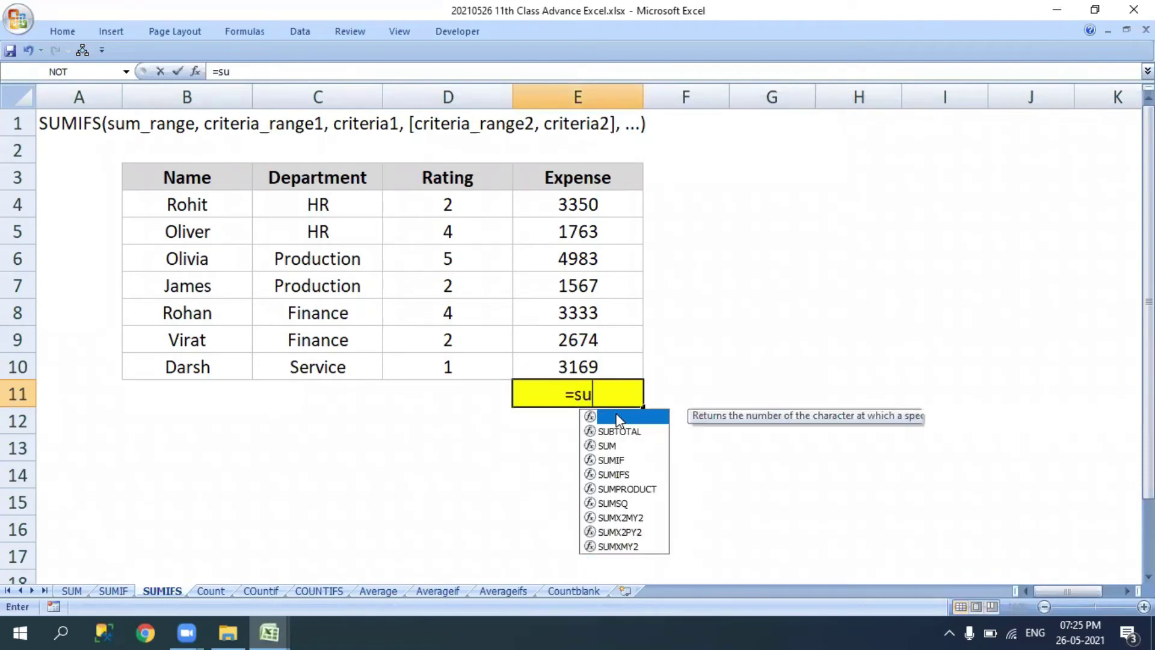
type("m")
key("Down")
key("Down")
key("Tab")
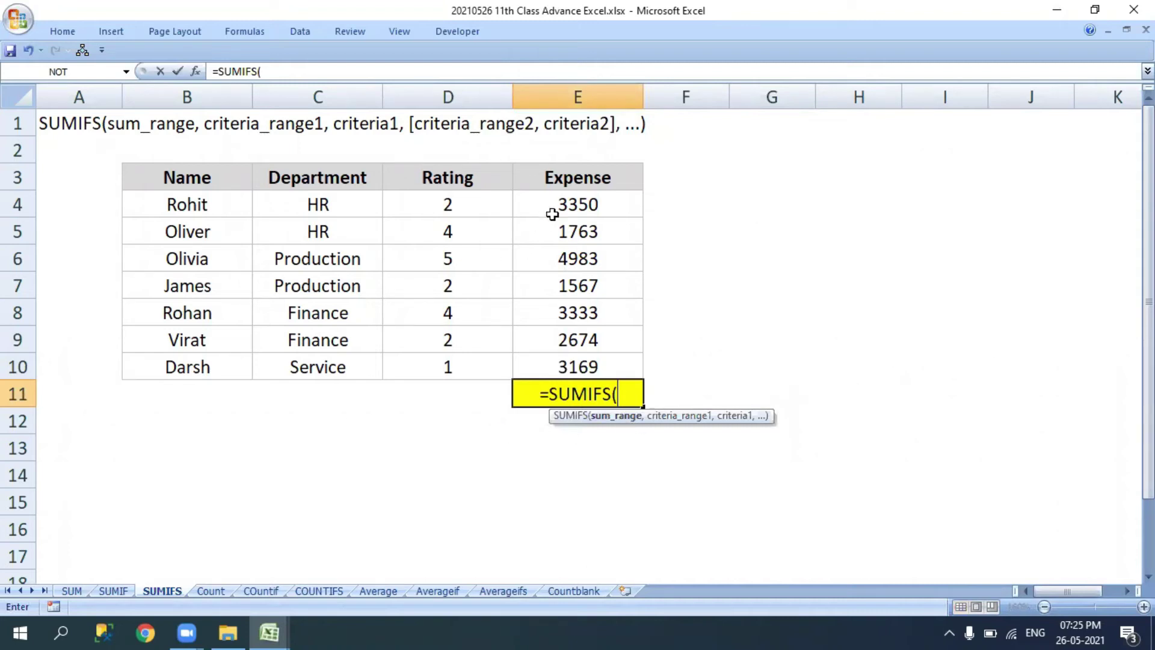
Step: Set Expense E4:E10 as the sum range and Department C4:C10 as the first criteria range
left_click(578, 206)
left_click_drag(578, 206, 552, 365)
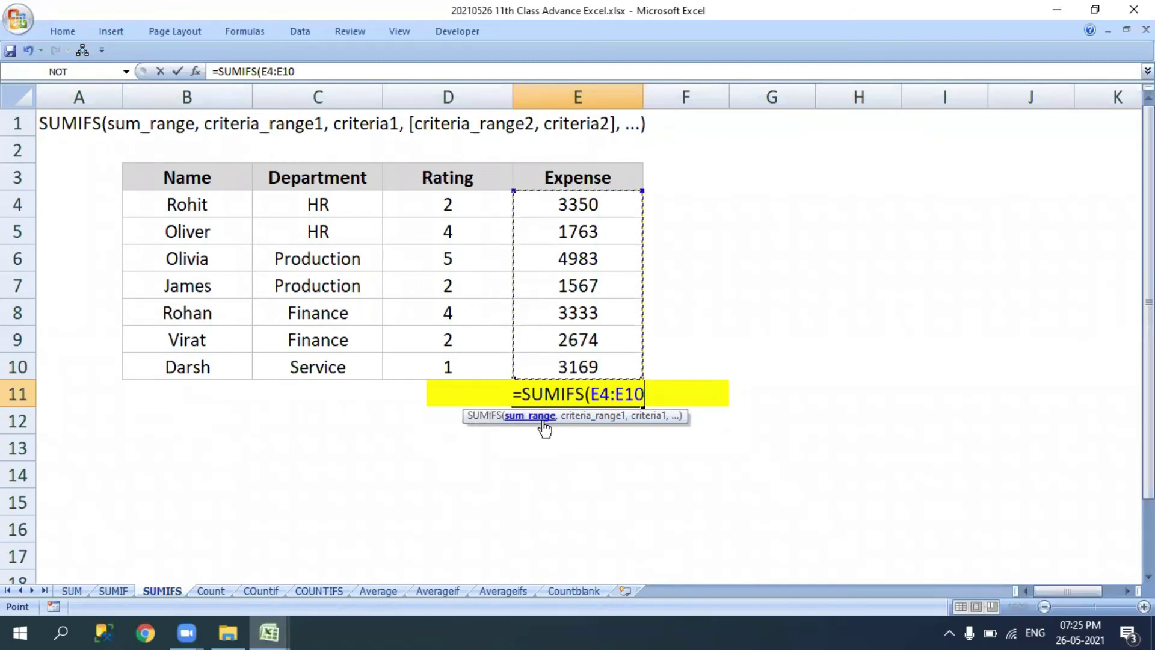
type(",")
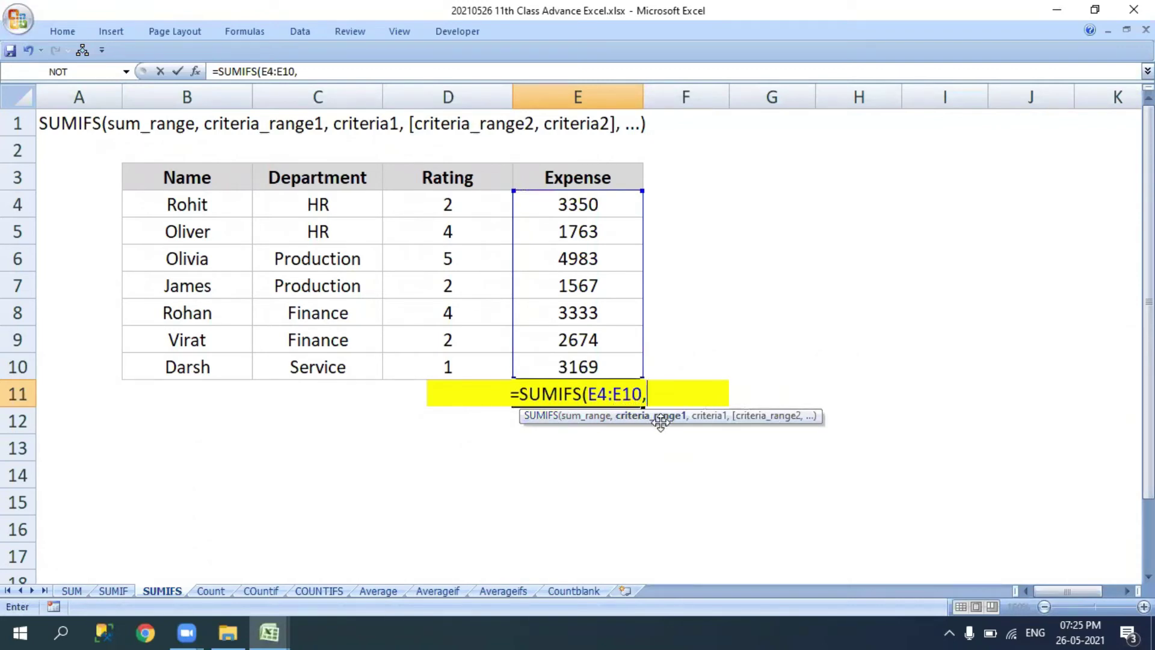
left_click_drag(315, 207, 309, 366)
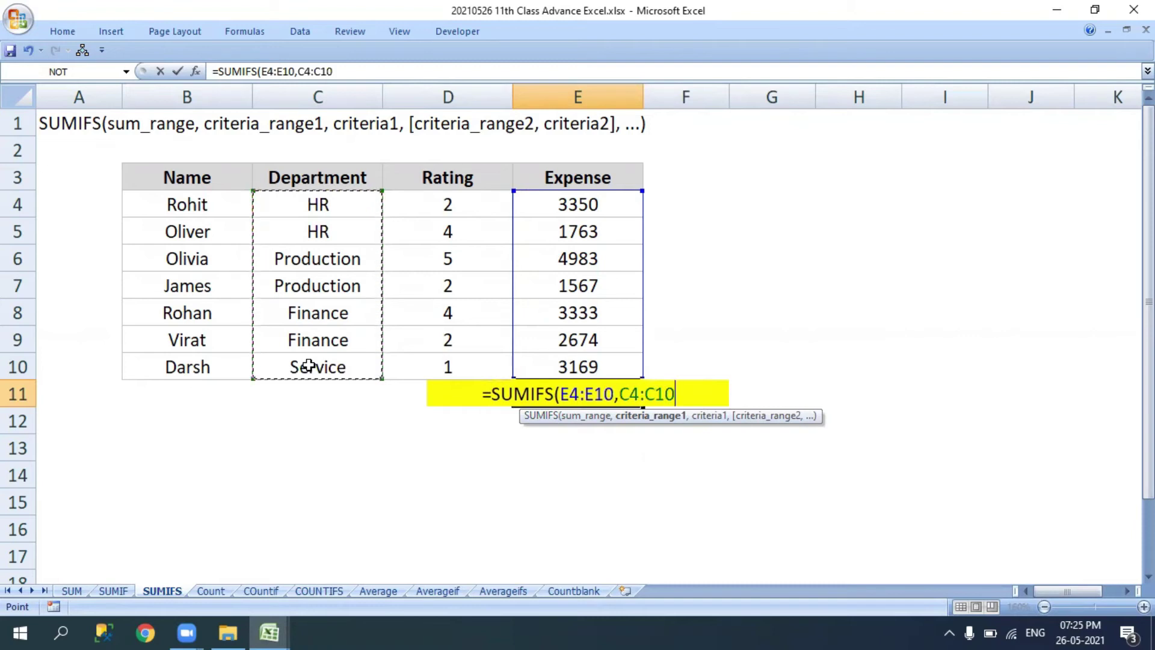
type(",")
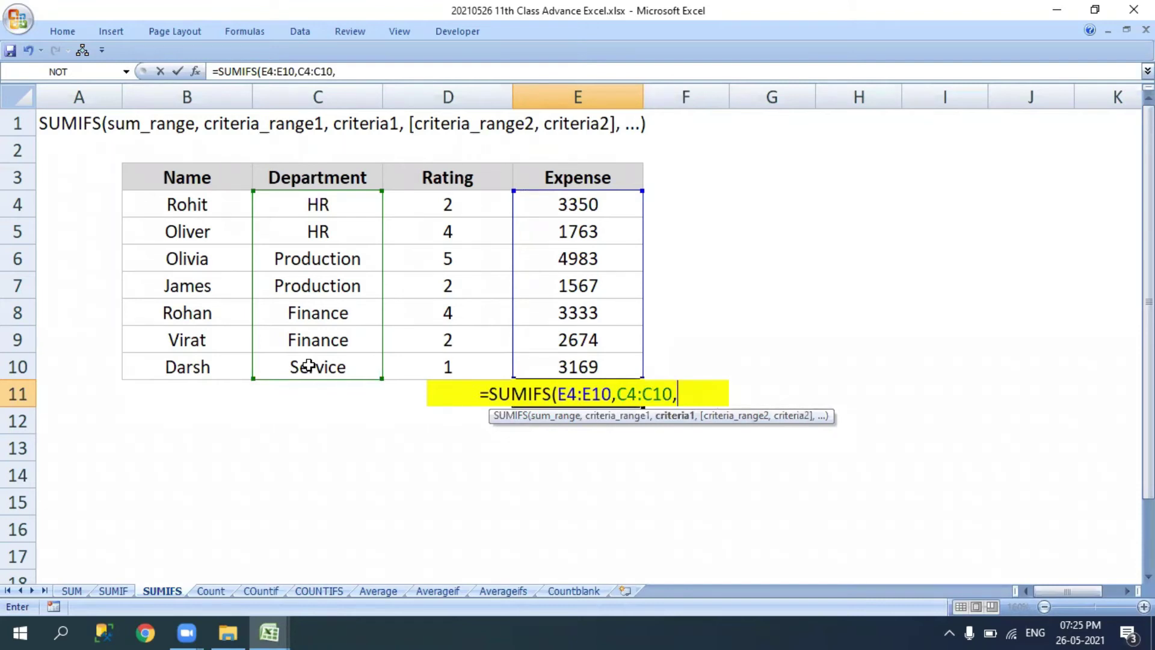
Step: Complete the SUMIFS with criterion "HR" and rating range D4:D10 equal to 2, committing 3350
type("\"")
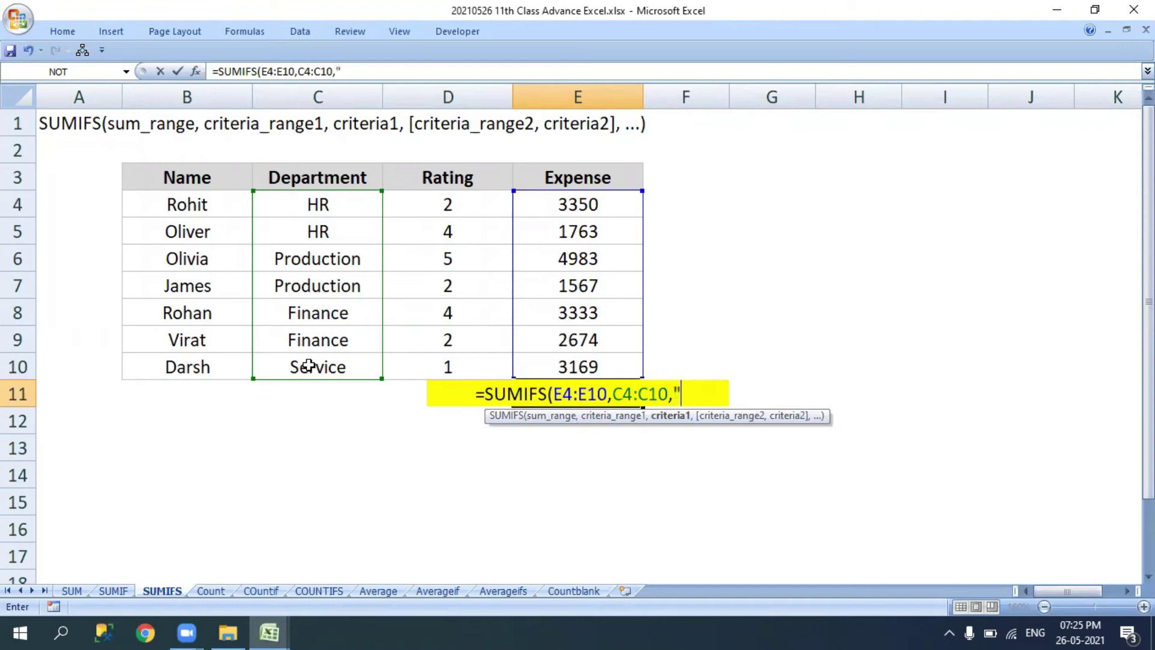
type("HR")
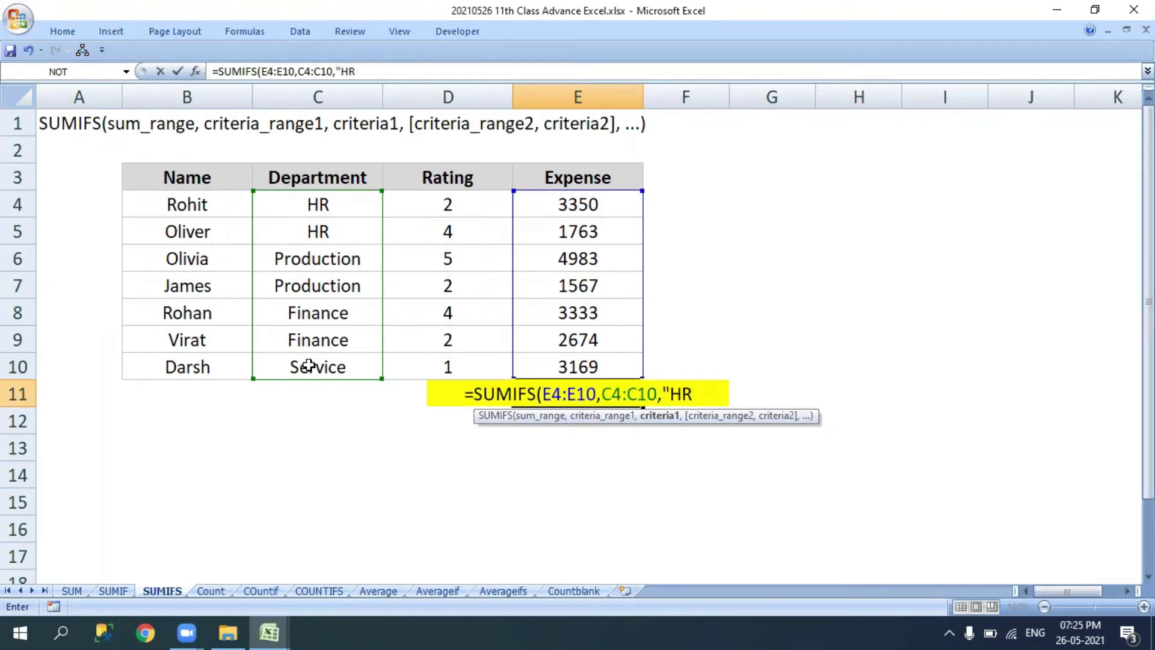
type("\"")
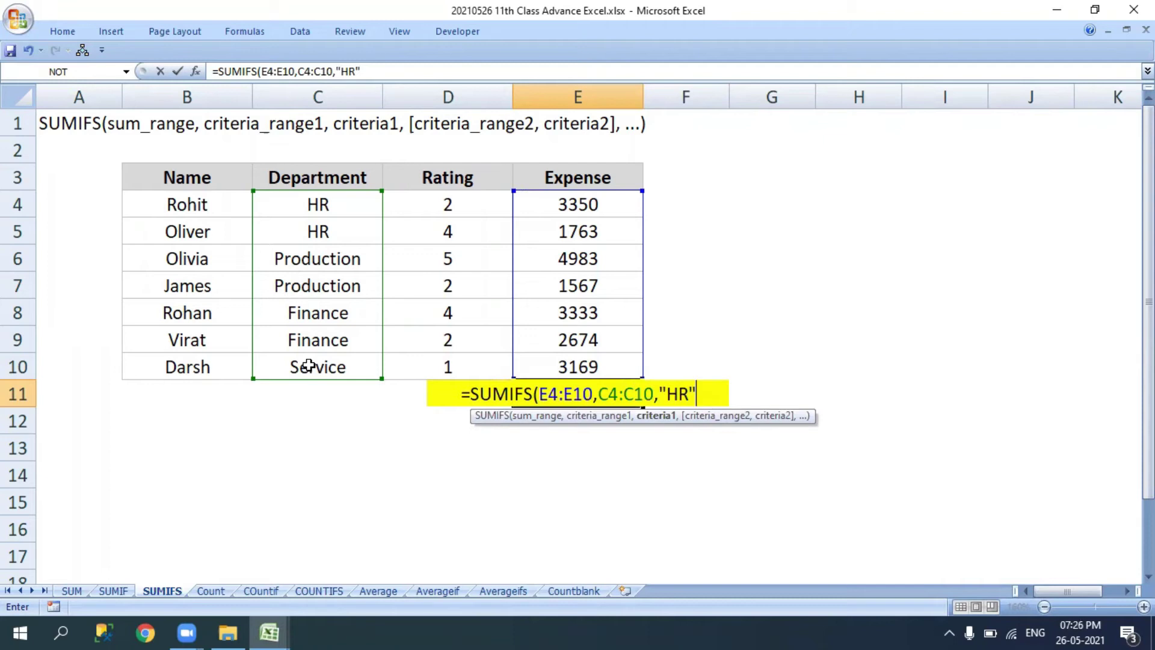
type(",")
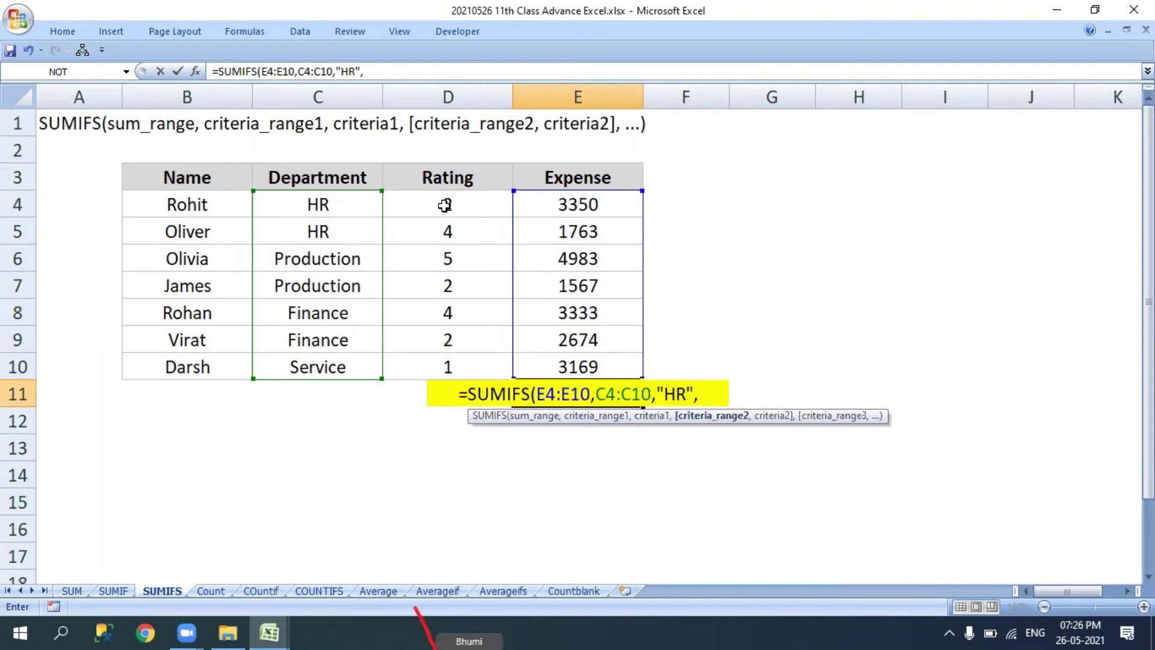
left_click_drag(443, 203, 434, 359)
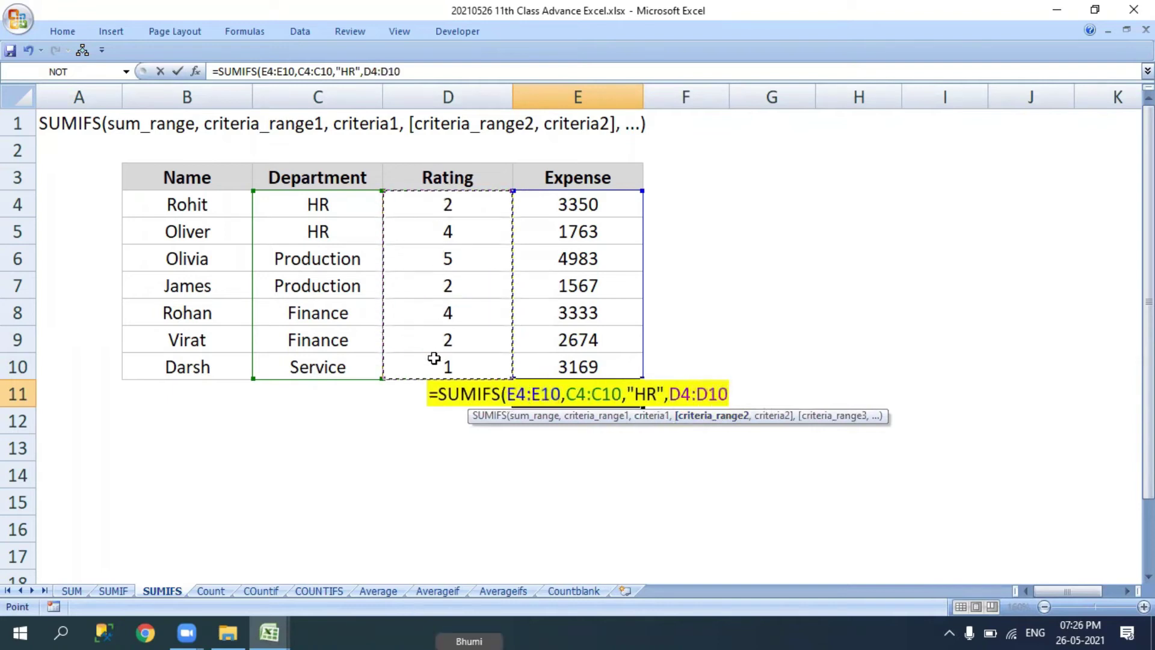
type(",")
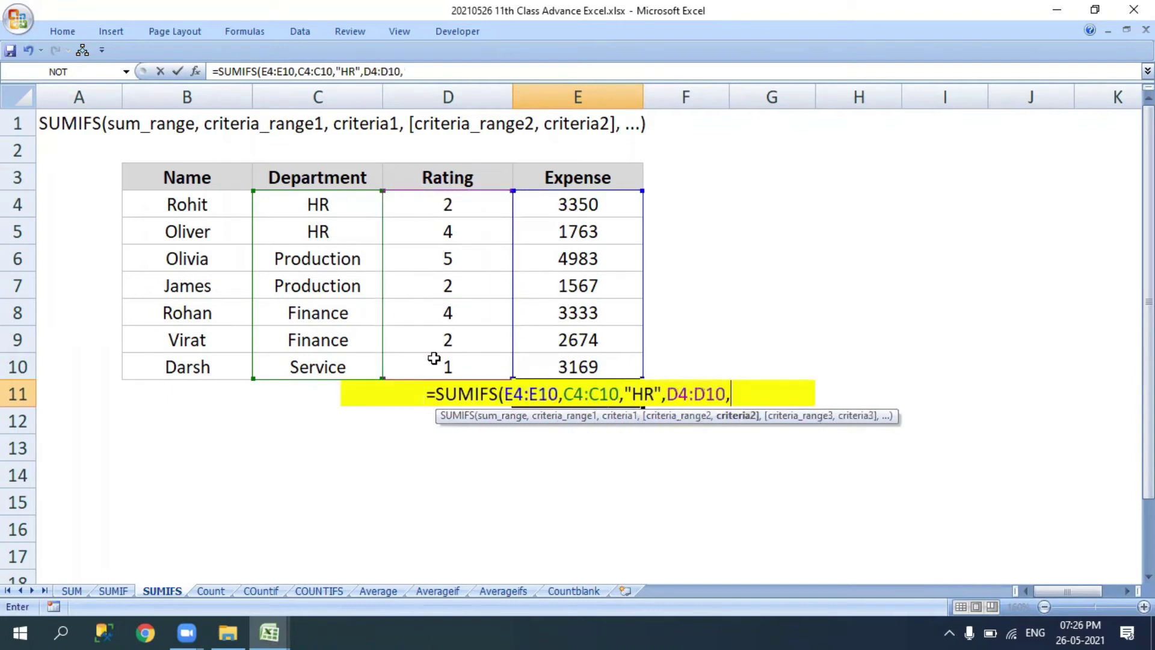
type("2)")
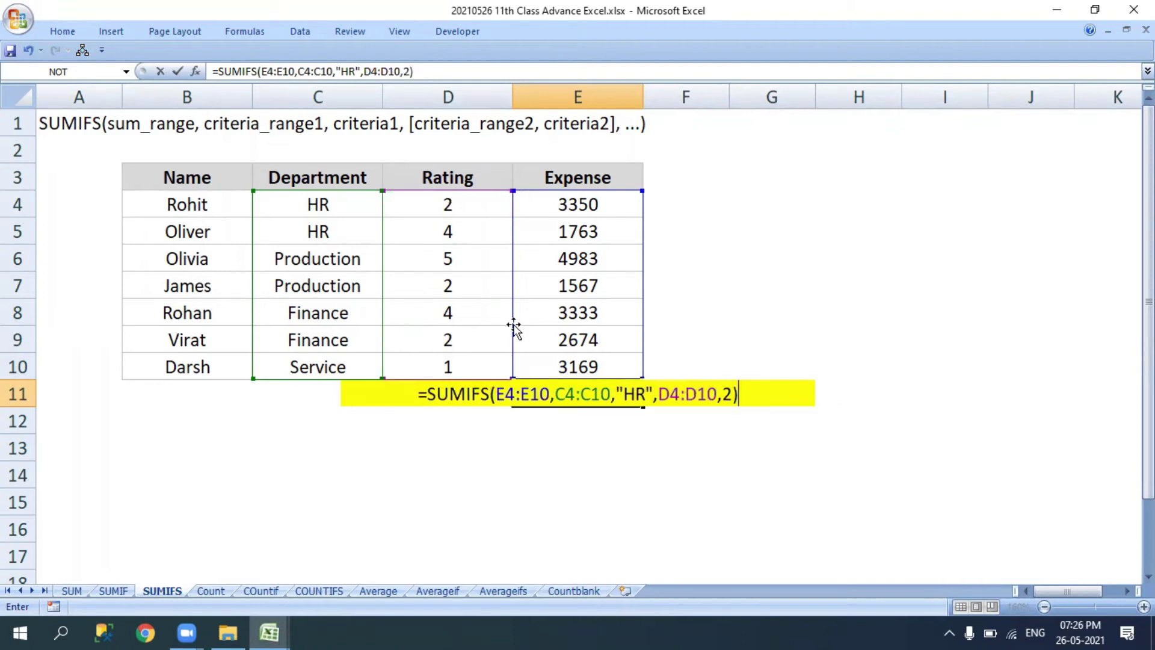
left_click_drag(555, 394, 649, 393)
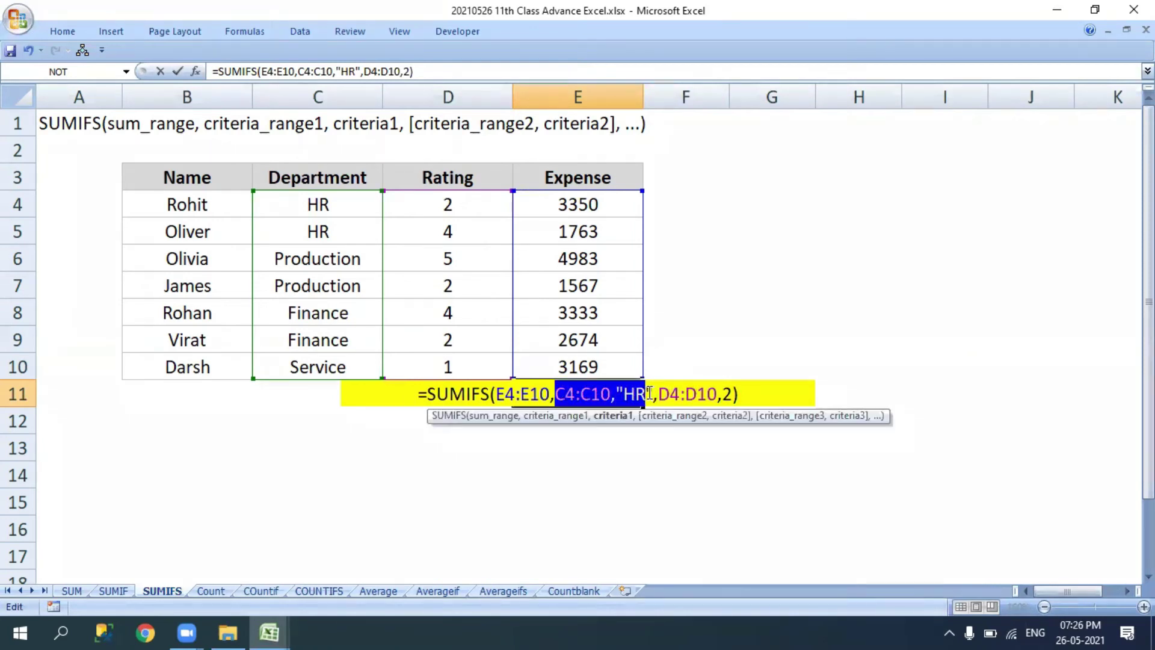
left_click_drag(659, 394, 733, 388)
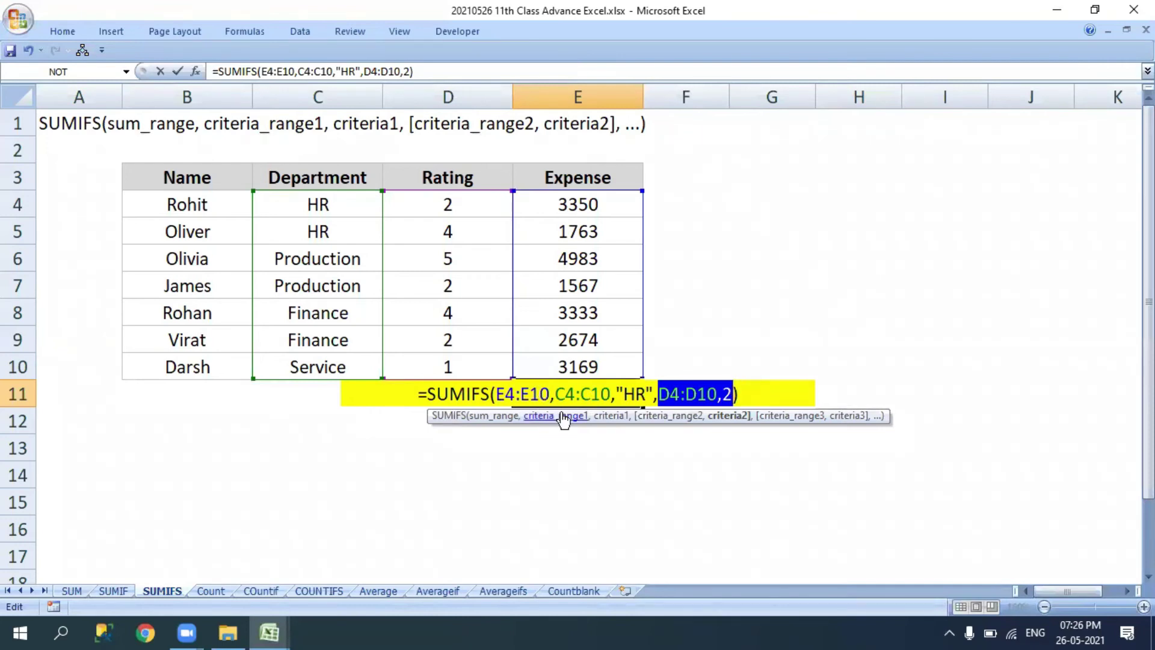
key("ctrl+Return")
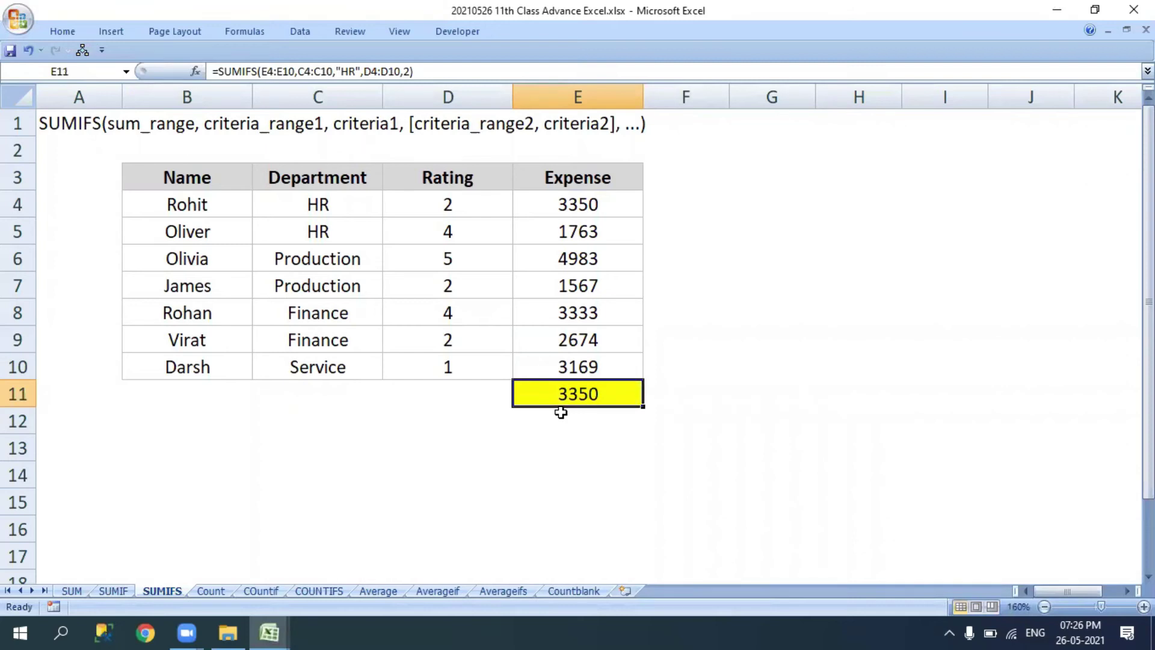
Step: Highlight the first HR row, change D5's rating to 2 and check E11's recalculated result
left_click(317, 208)
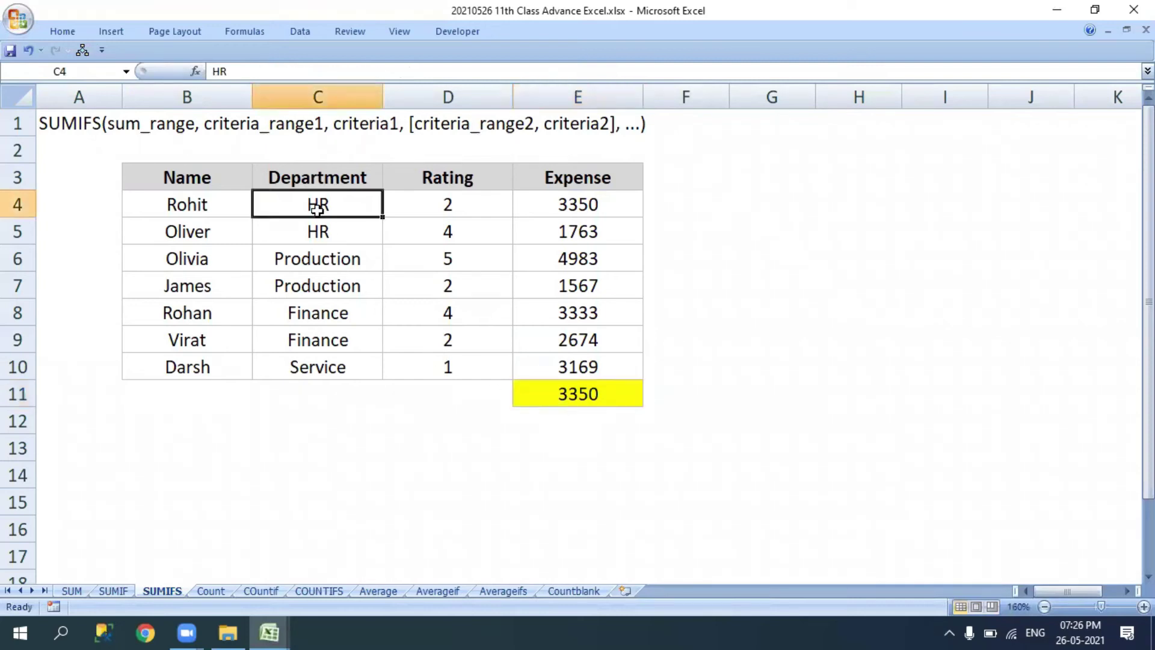
left_click(430, 197, "ctrl")
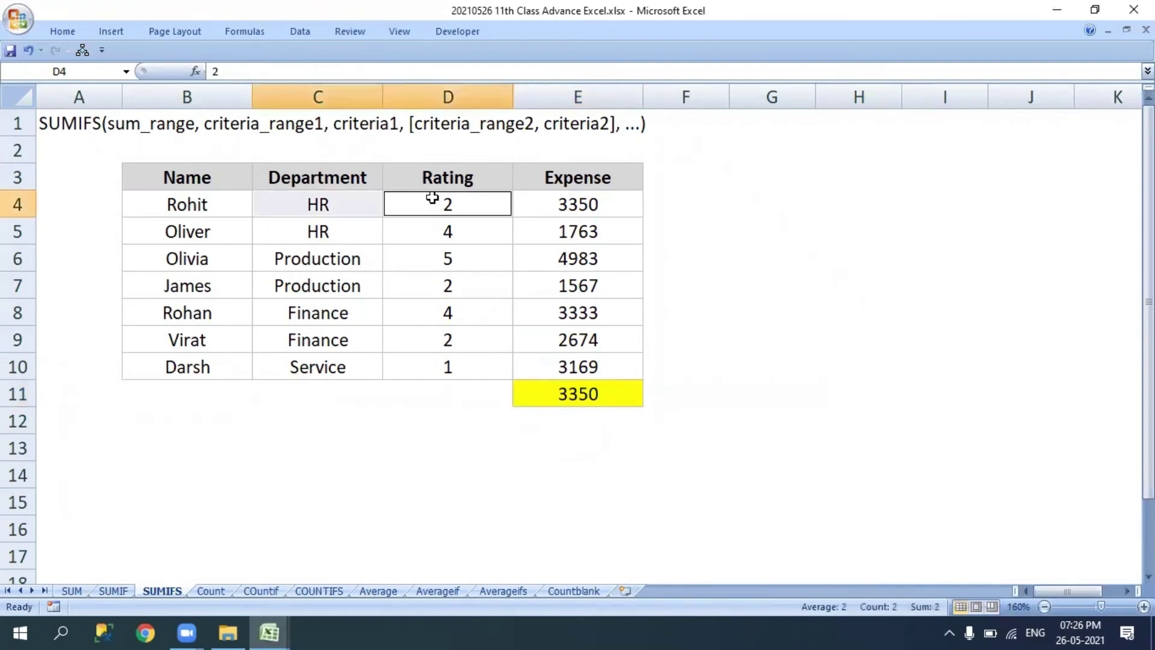
left_click(558, 198, "ctrl")
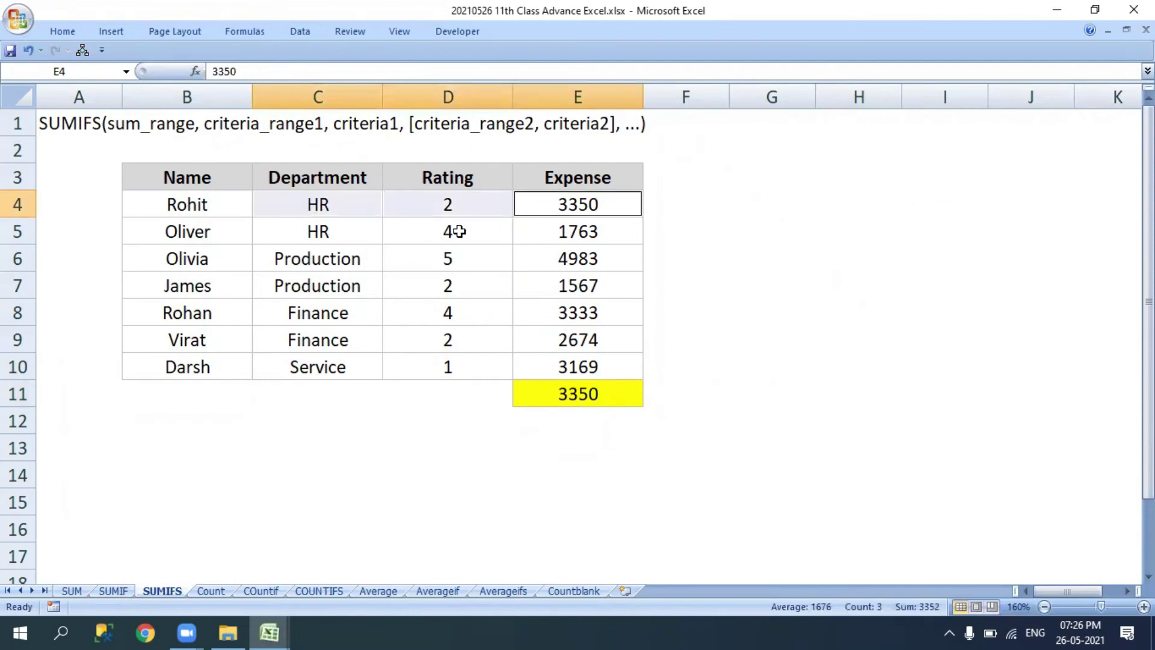
left_click(459, 231)
type("2")
key("Return")
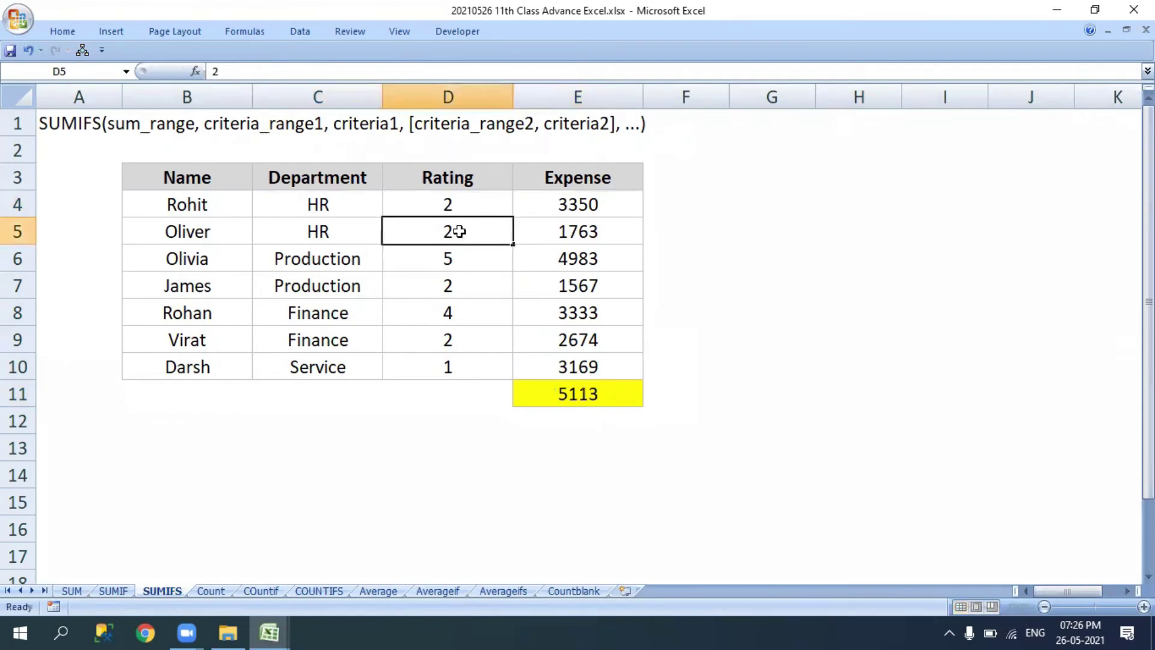
left_click(587, 390)
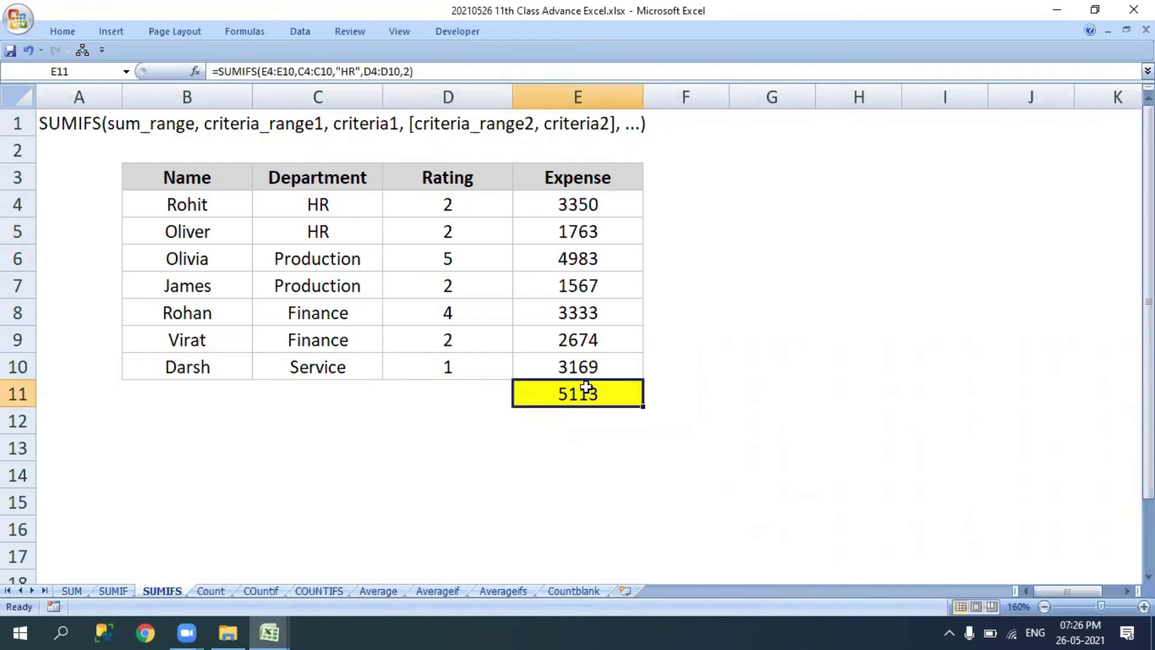
Step: Set rating D5 to 5 and try a rating of 5 in D4
left_click(442, 234)
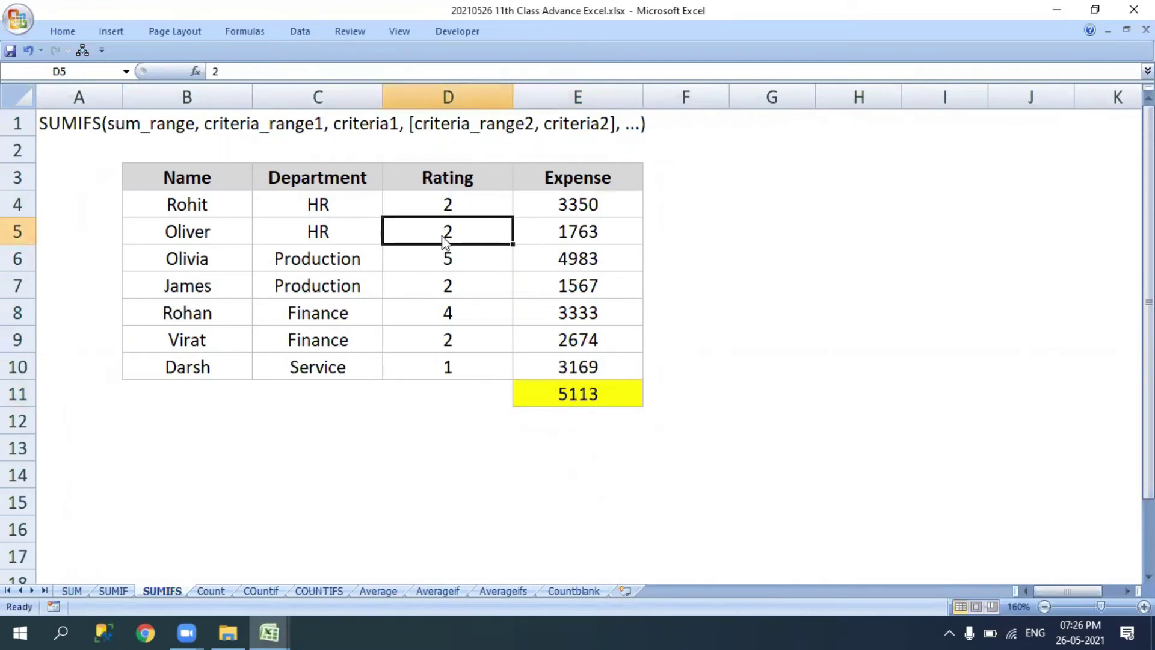
type("5")
key("Return")
key("Up")
type("5")
key("Return")
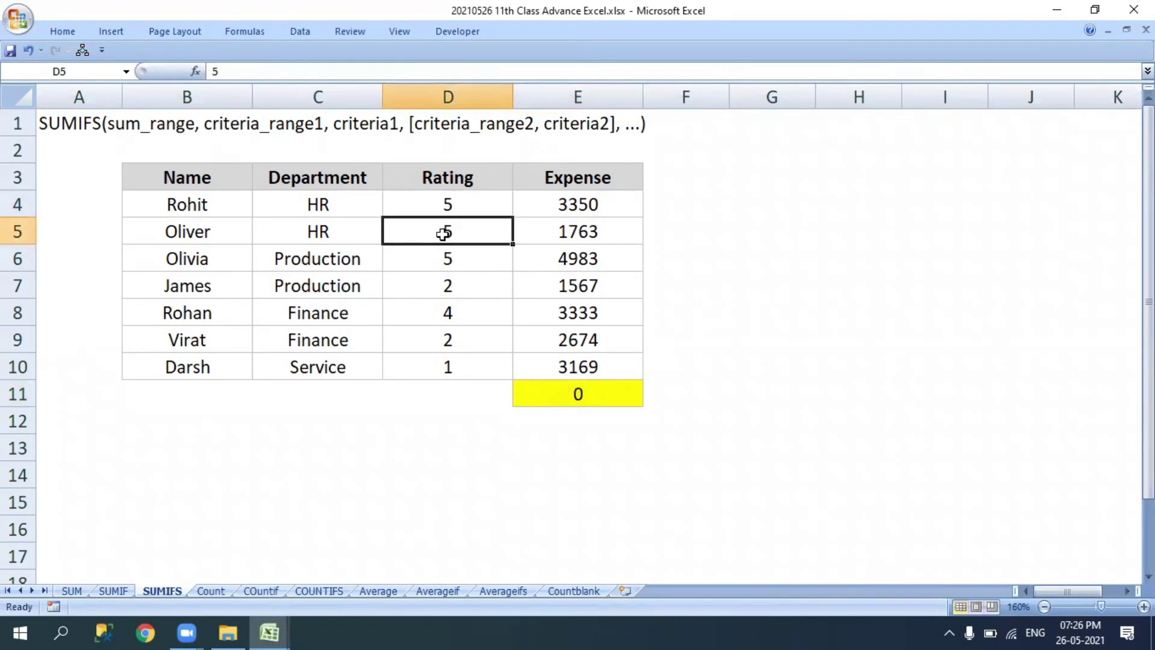
Step: Restore D4's rating to 2, then switch to the Count sheet
key("Up")
key("Left")
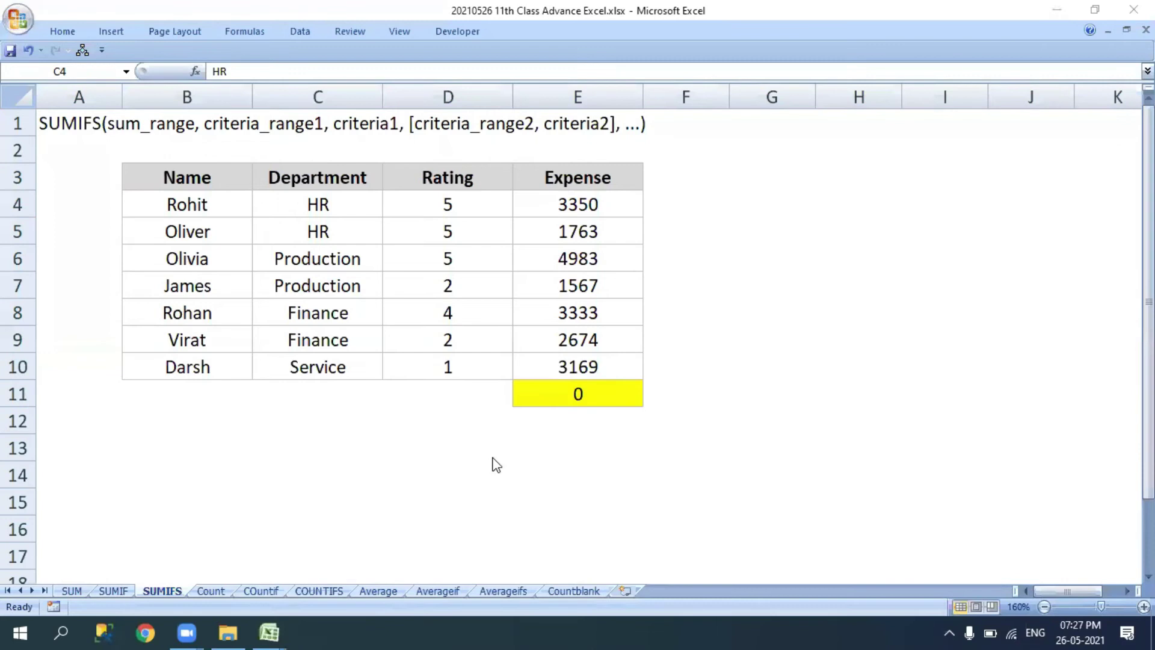
key("Right")
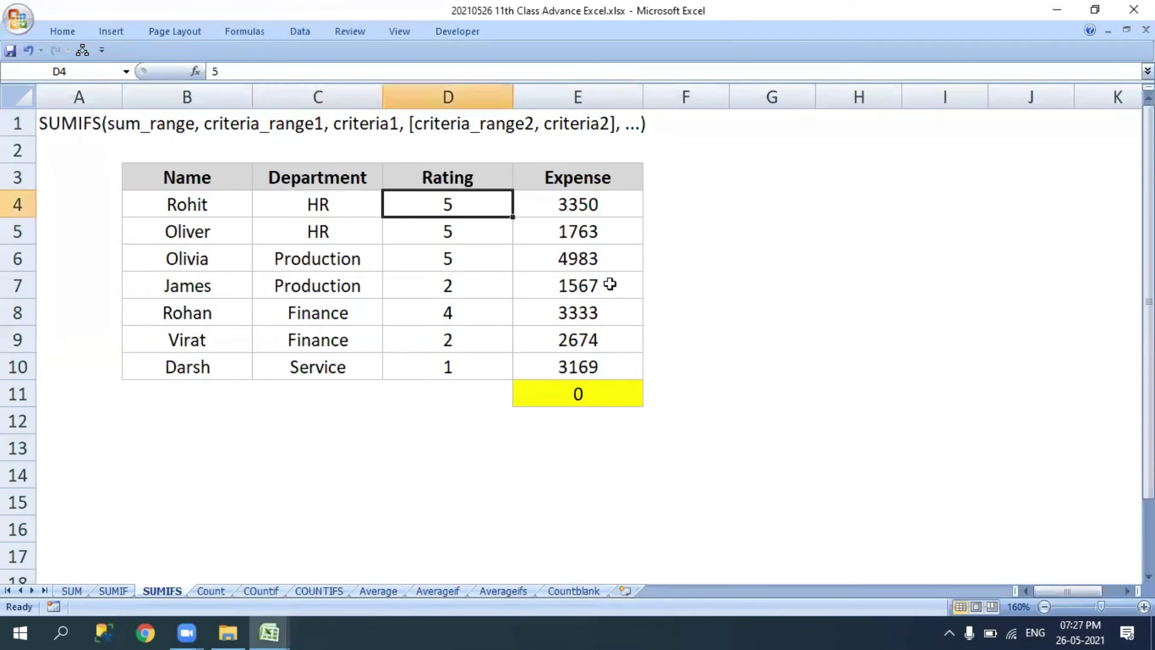
type("2")
key("Return")
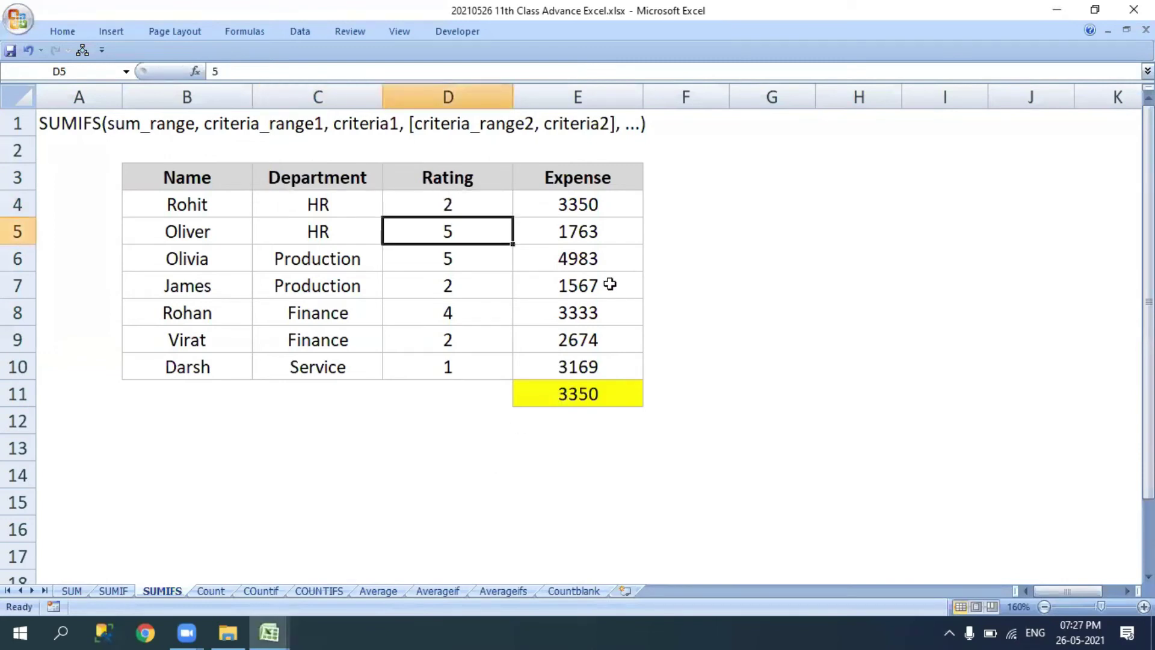
key("Right")
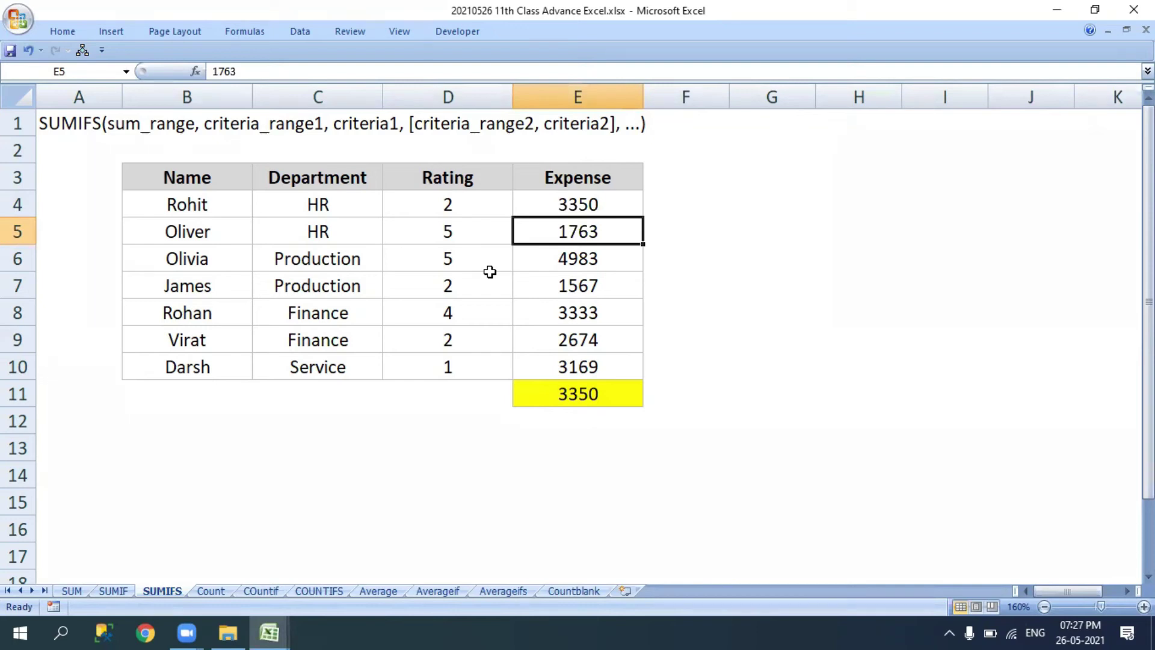
key("ctrl+Page_Down")
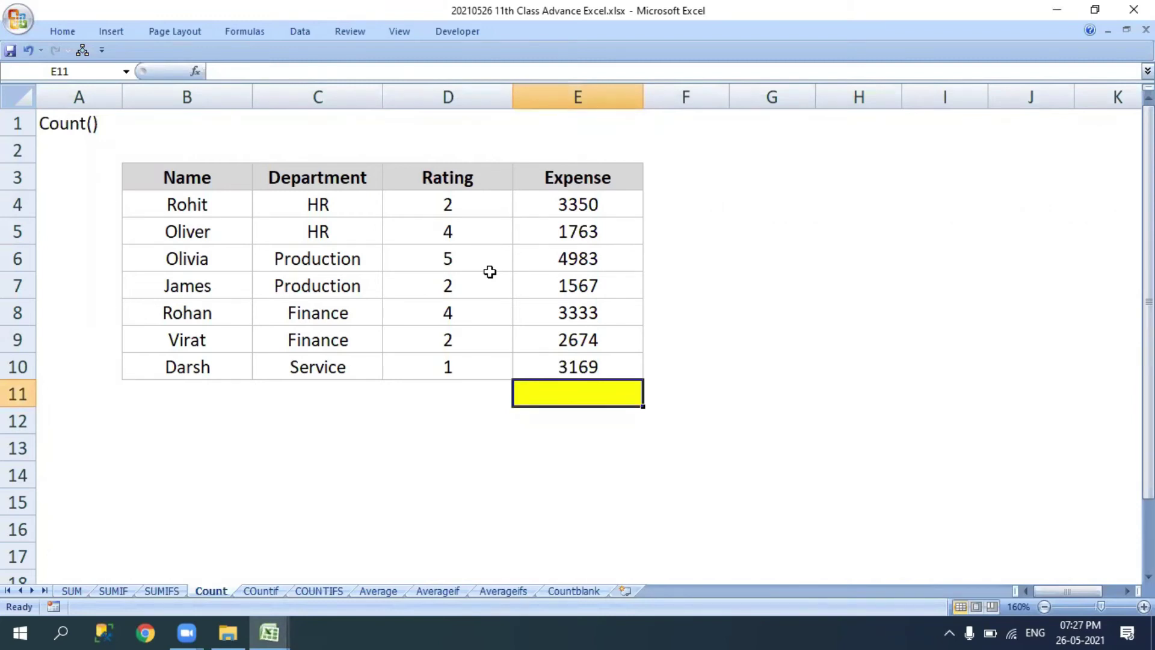
Step: Enter =COUNT(E4:E10) in yellow cell E11, giving 7
left_click(598, 202)
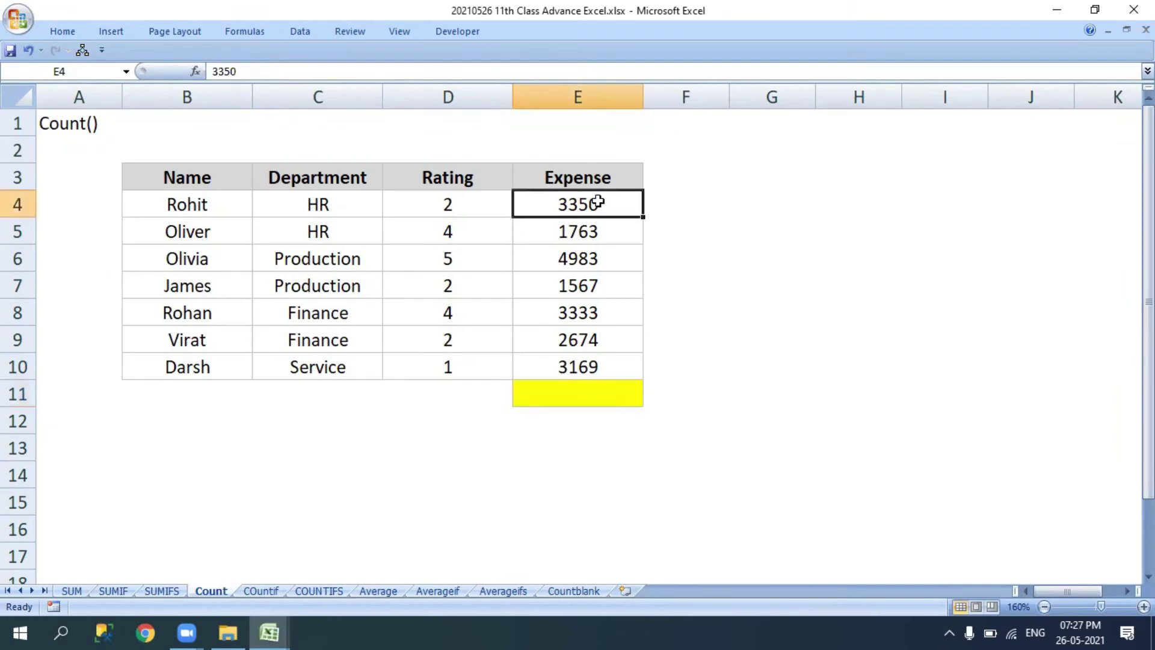
left_click_drag(597, 203, 565, 363)
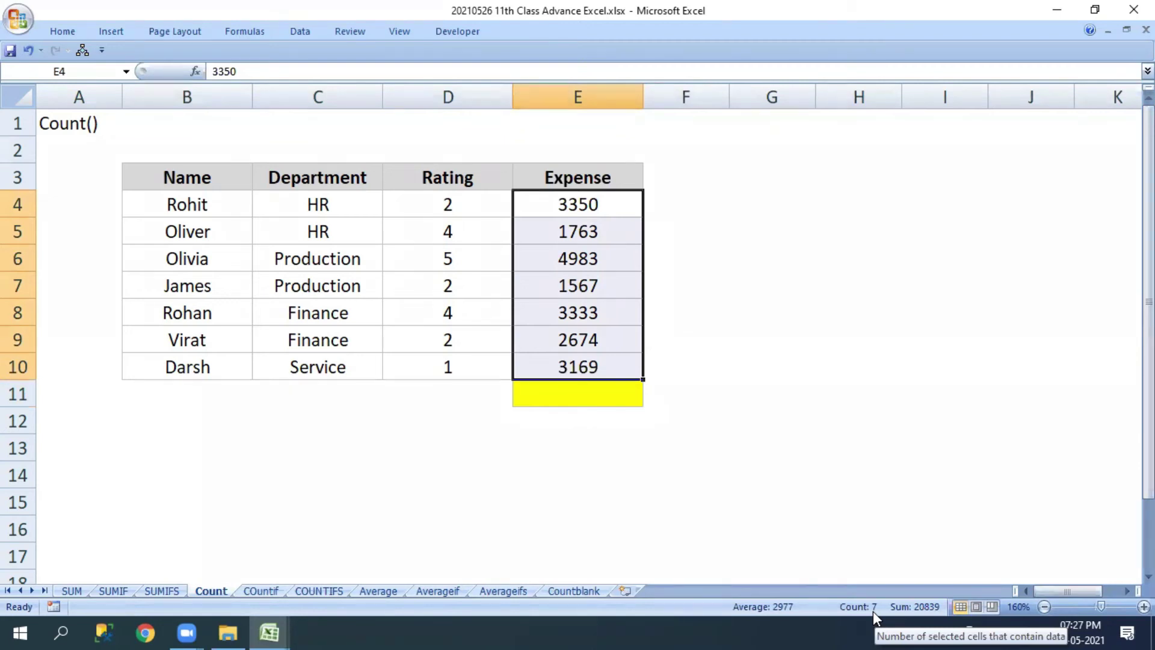
left_click(535, 399)
type("=COUNT(")
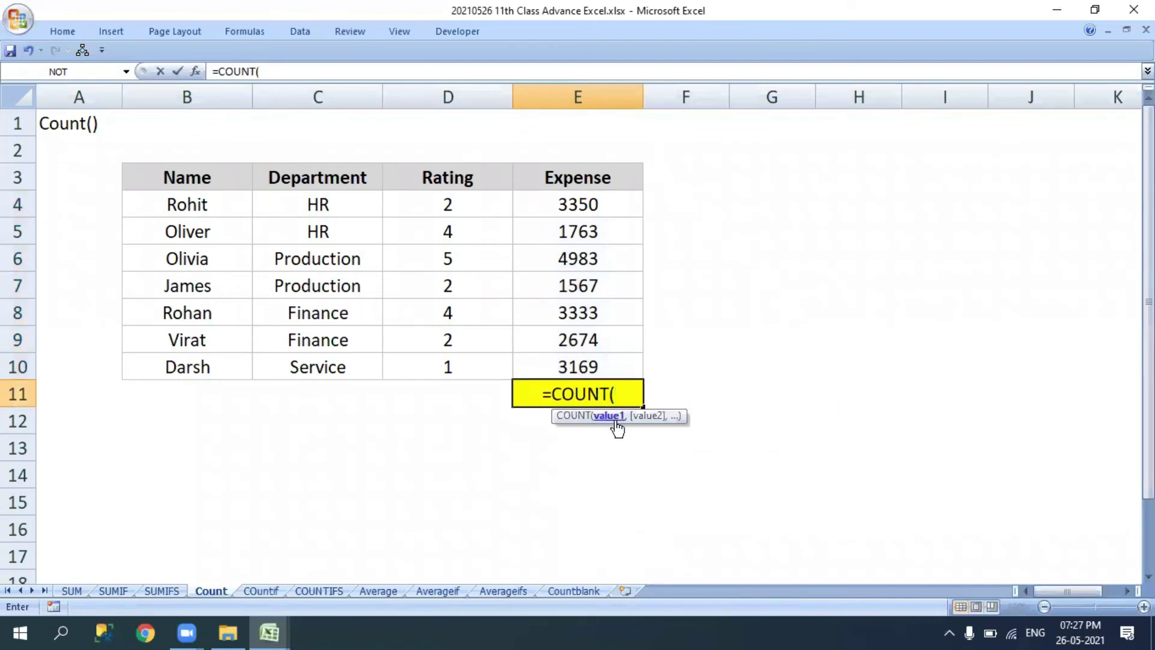
left_click(582, 204)
left_click_drag(587, 236, 574, 359)
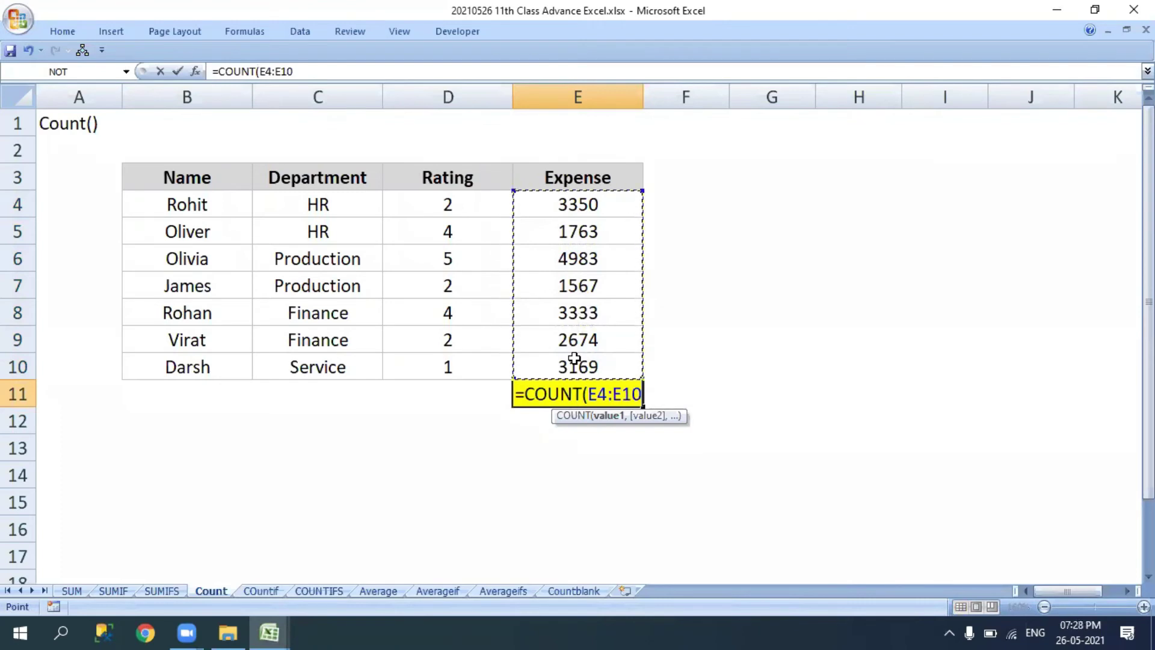
type(")")
key("Return")
Step: Reselect E4:E10 and E11 to compare the count with the Expense values
key("Up")
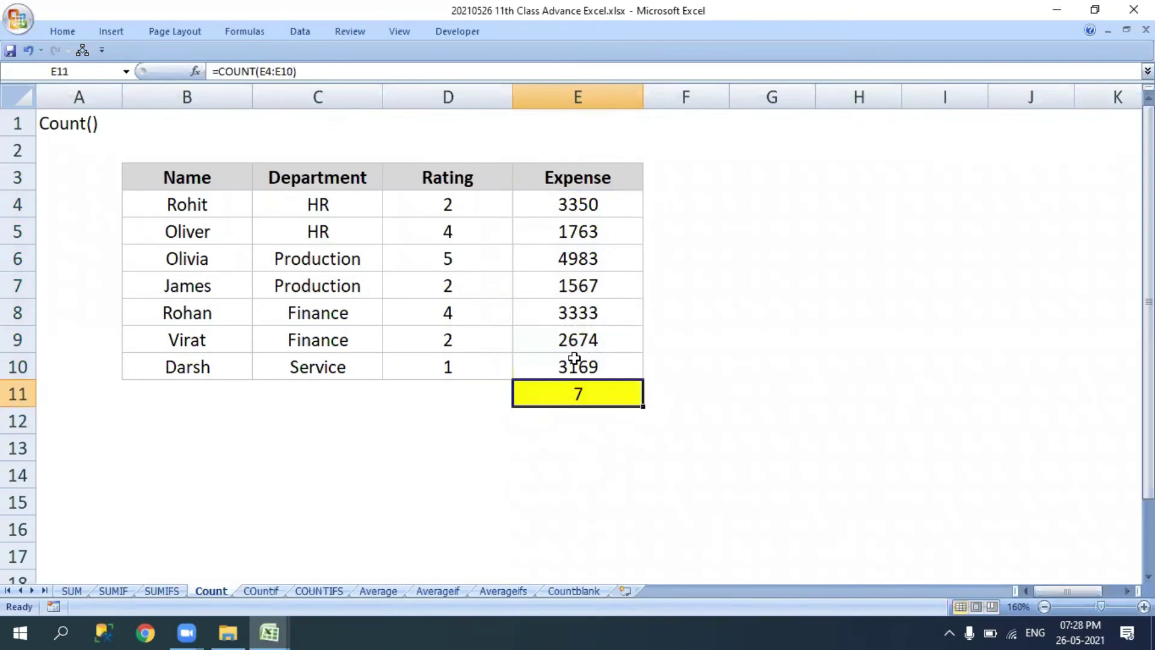
key("Up")
key("shift+Up")
key("shift+Up")
key("shift+Up")
key("shift+Up")
key("shift+Up")
key("shift+Up")
key("Down")
key("alt+Tab")
key("alt+Tab")
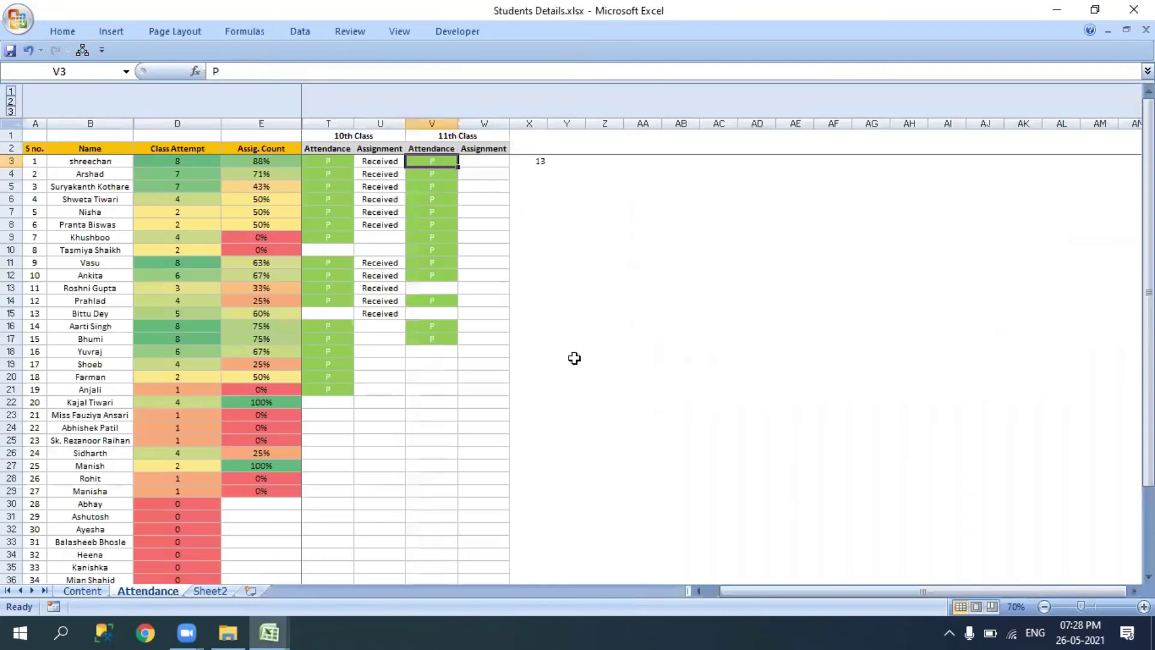
left_click(529, 160)
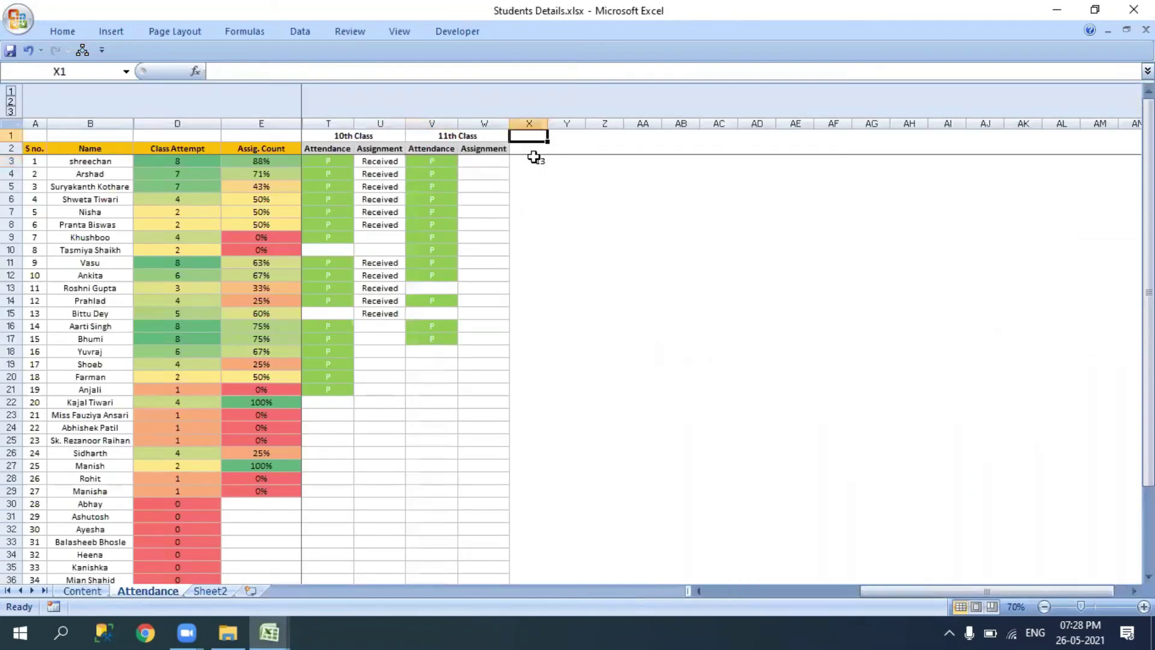
double_click(530, 160)
key("Escape")
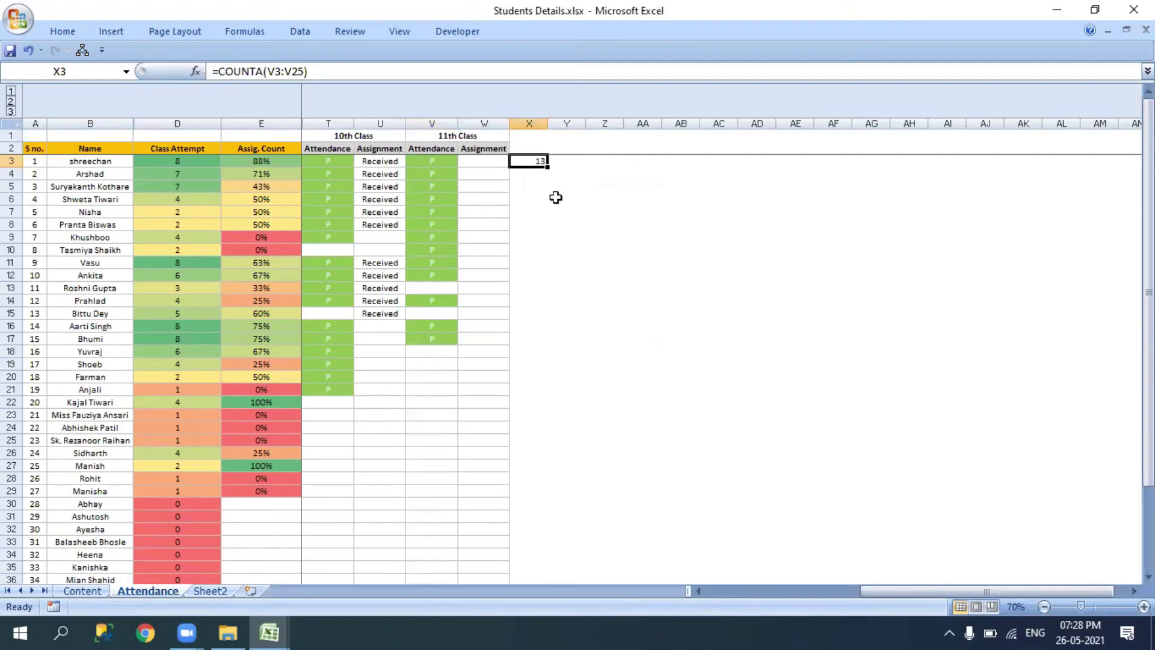
key("alt+Tab")
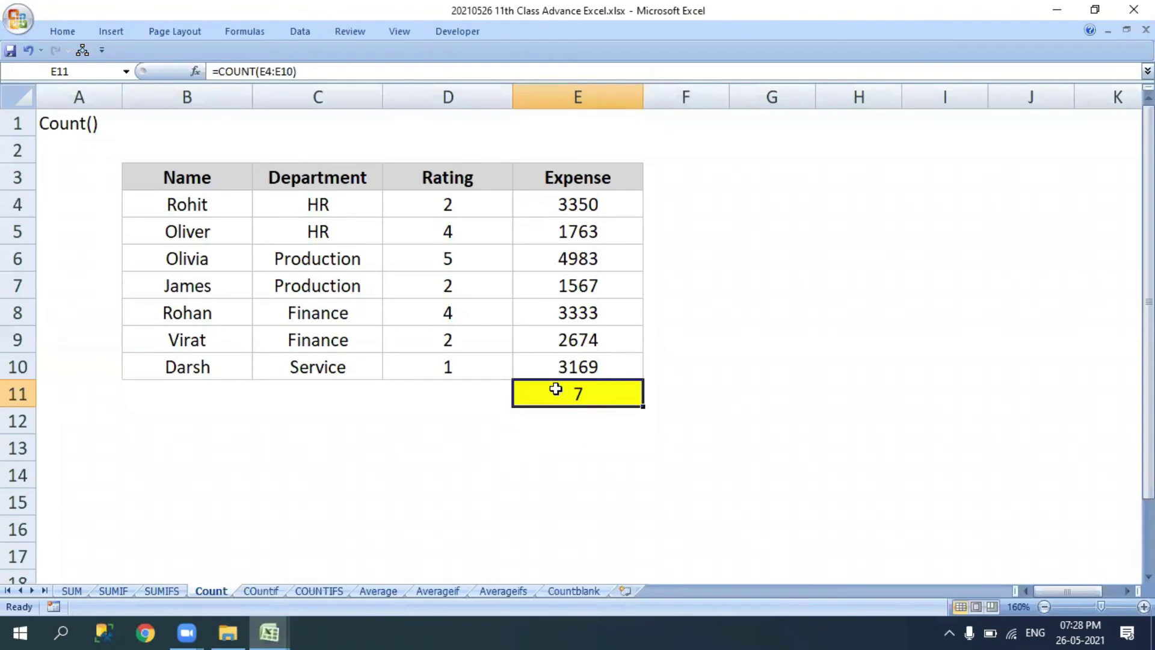
Step: On the COUntif sheet, enter =COUNTIF(C4:C10,"Production") in yellow cell E11
key("ctrl+Page_Down")
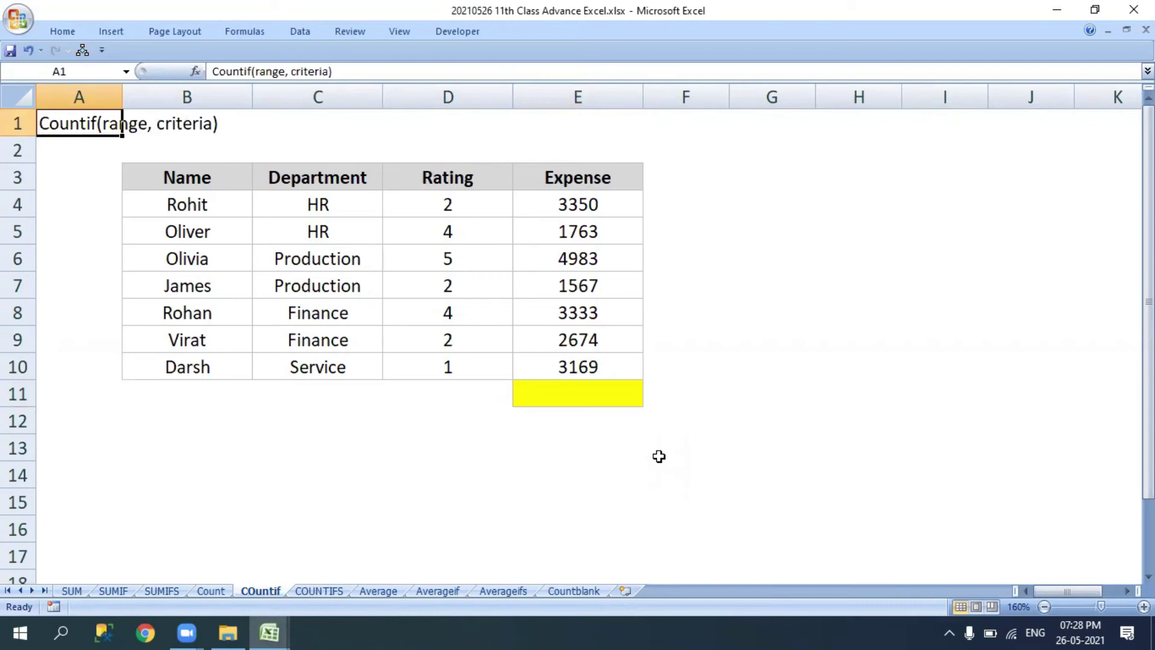
left_click(561, 384)
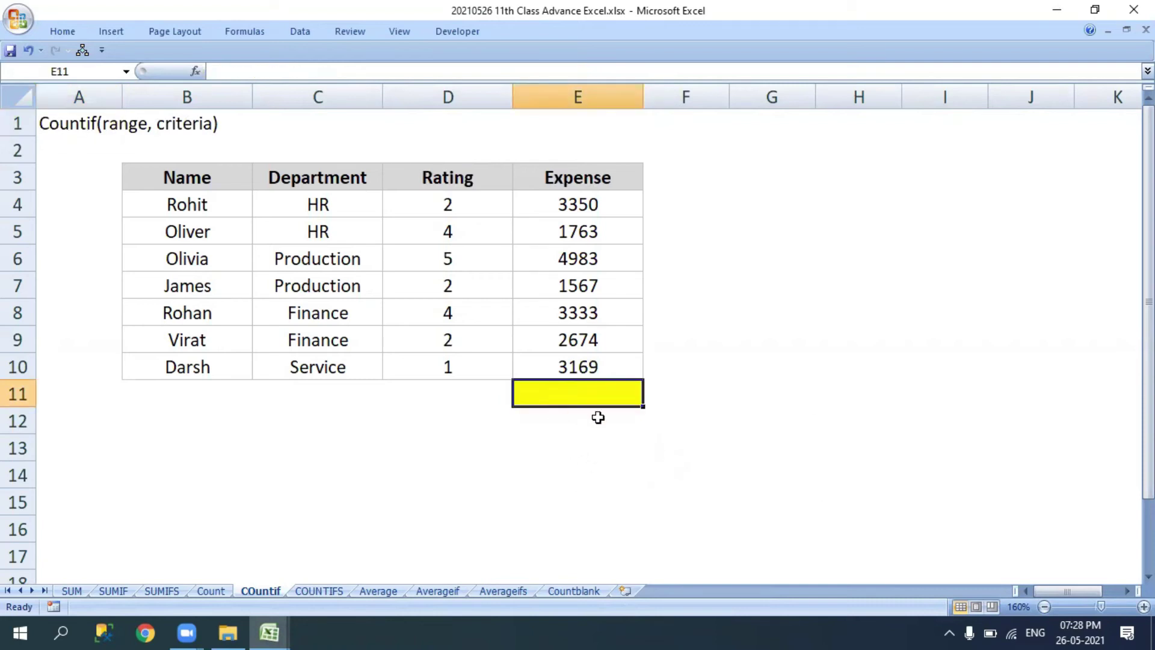
type("=C")
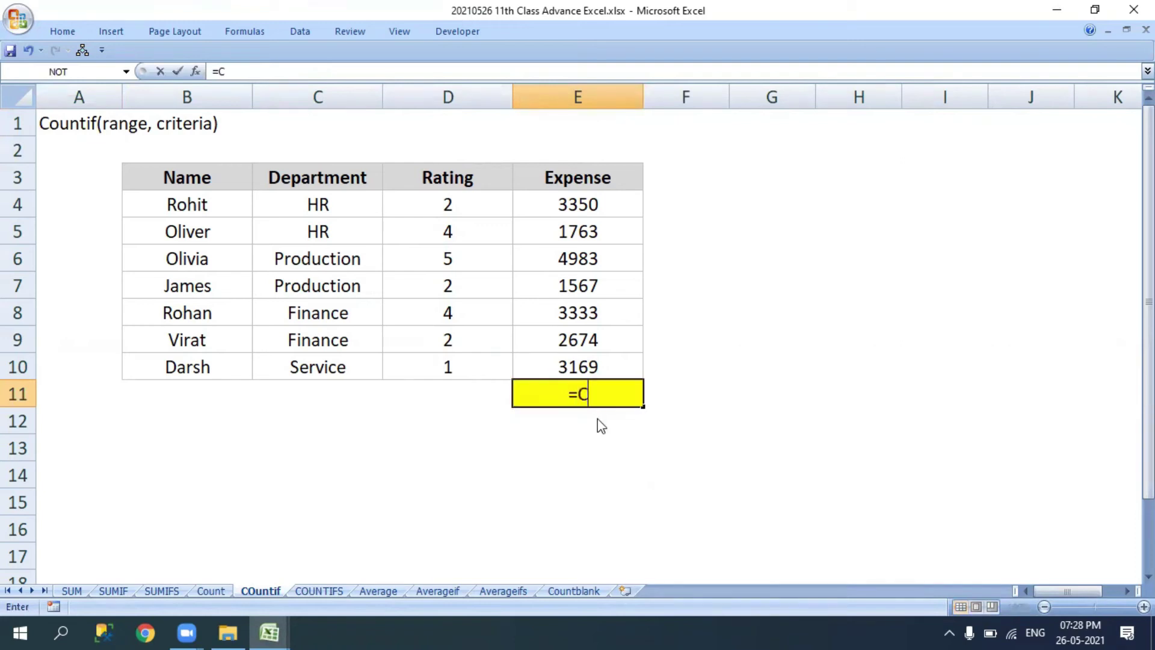
type("OUNTIF(")
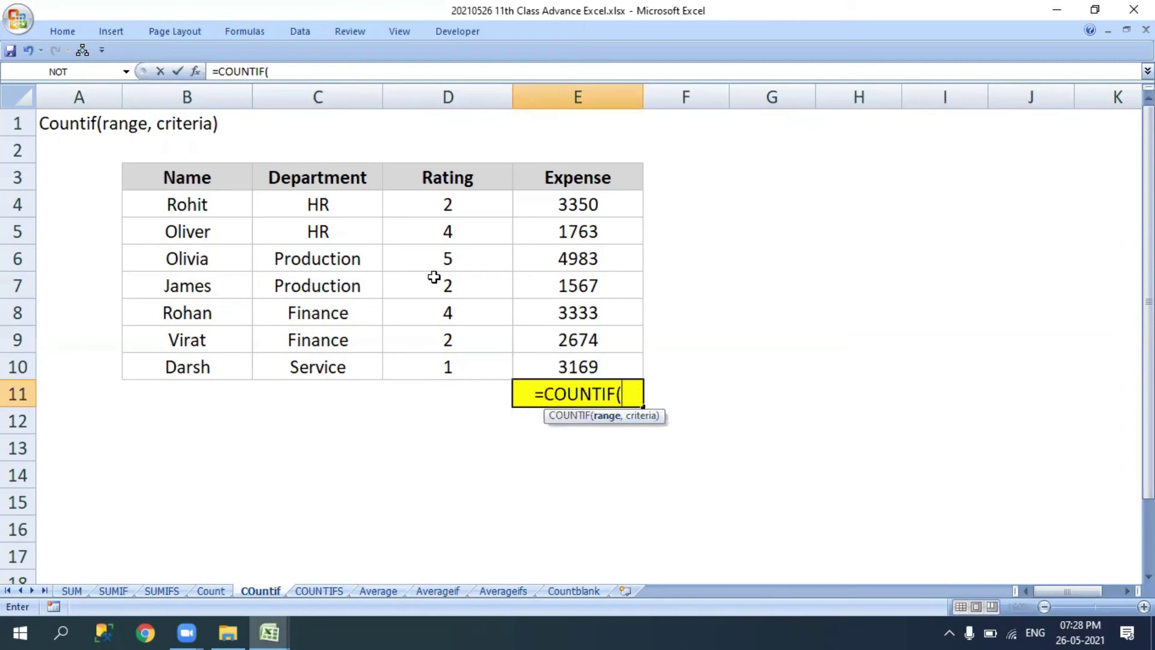
left_click_drag(349, 206, 330, 357)
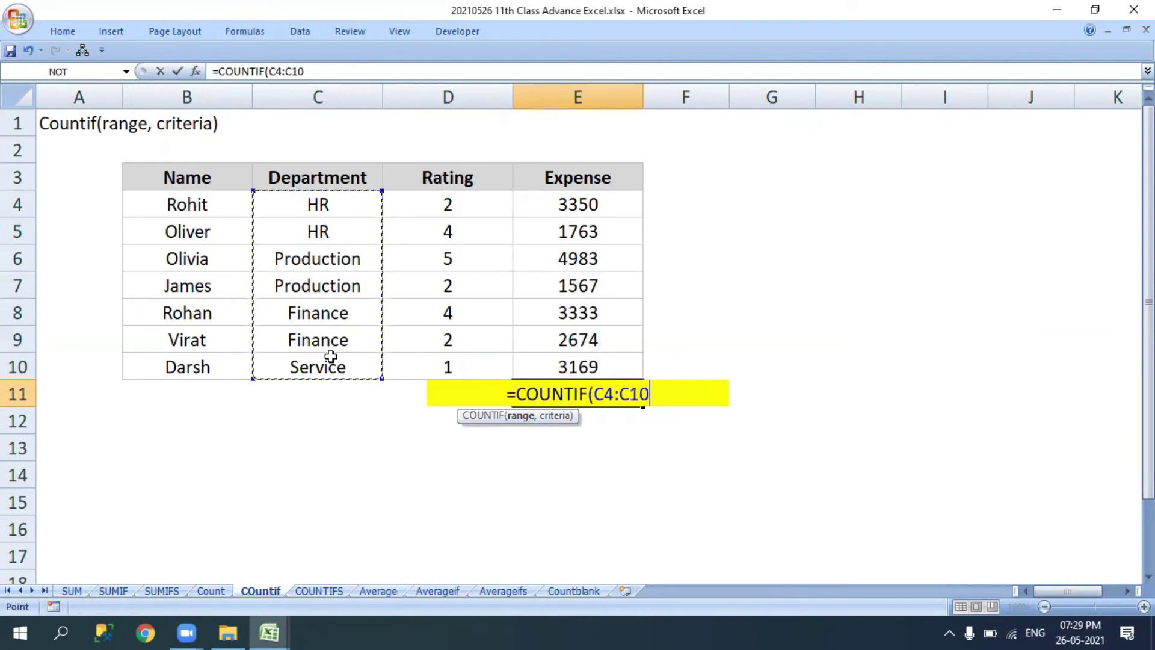
type(",")
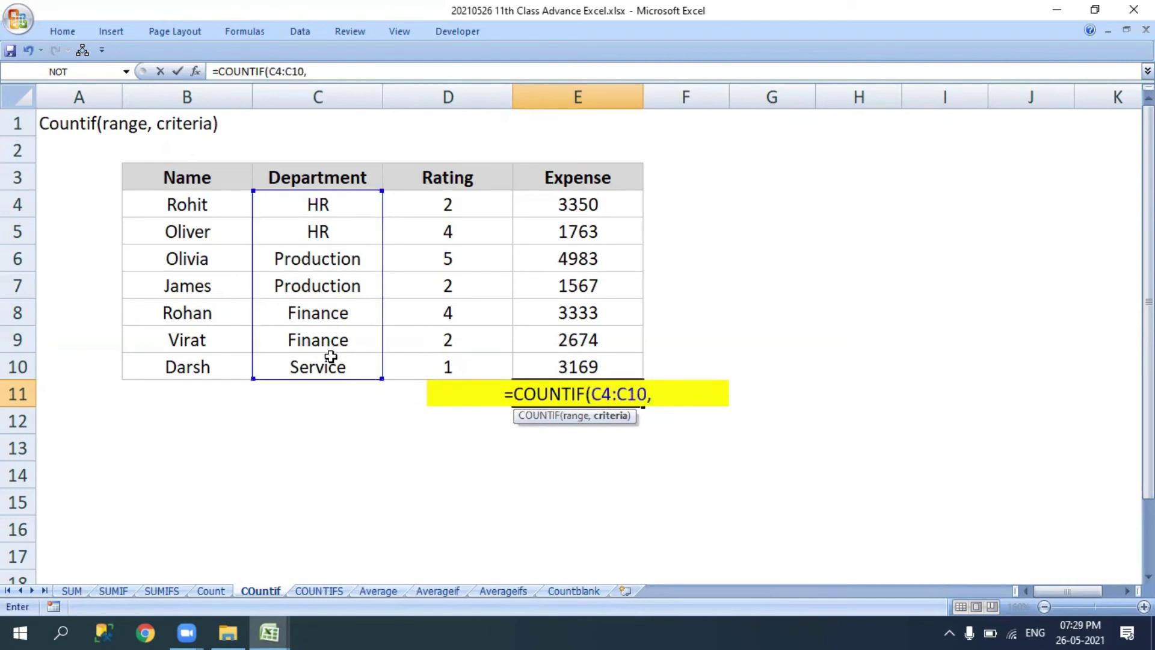
type("\"")
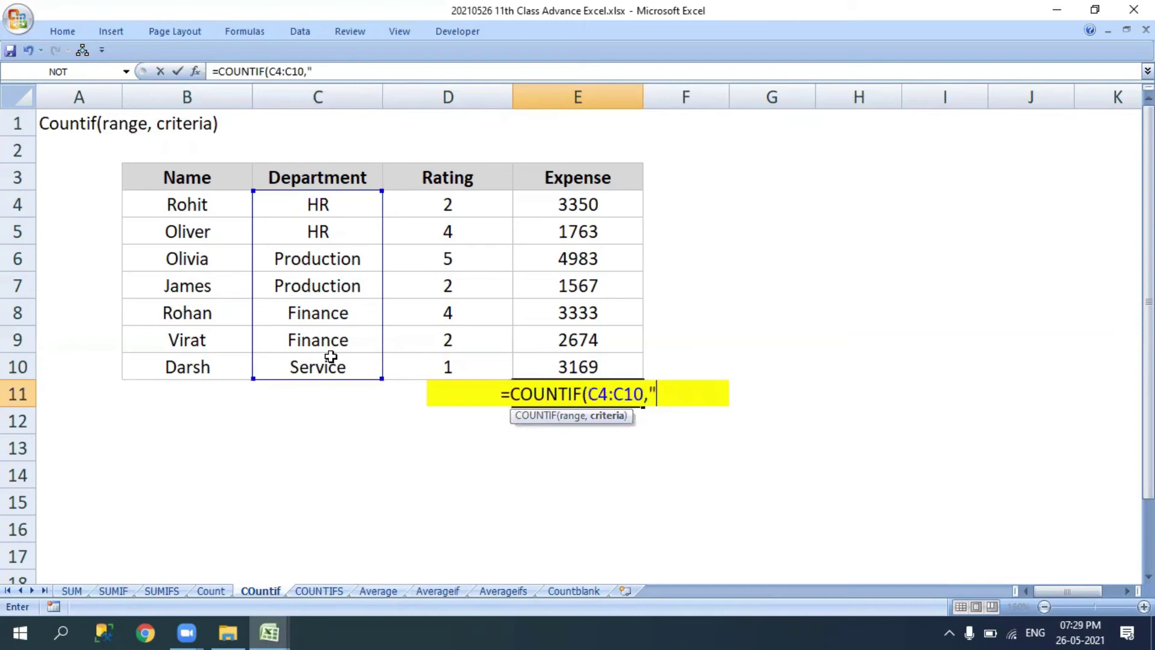
type("Prodc")
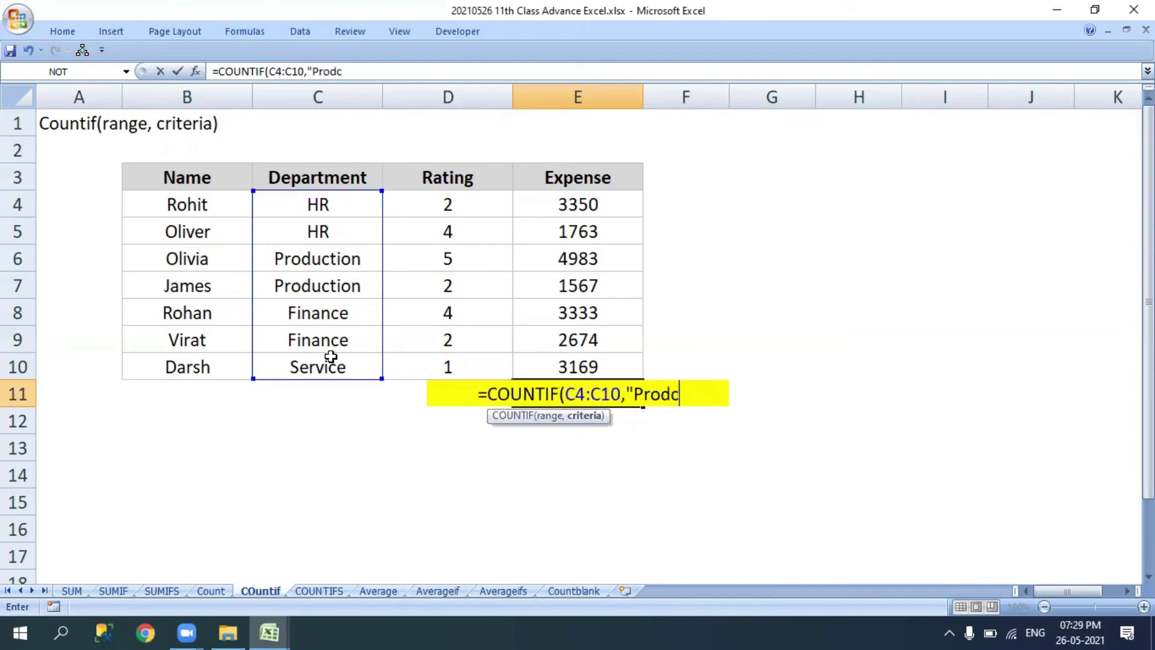
type("tuo")
key("BackSpace")
key("BackSpace")
key("BackSpace")
key("BackSpace")
type("uction\")")
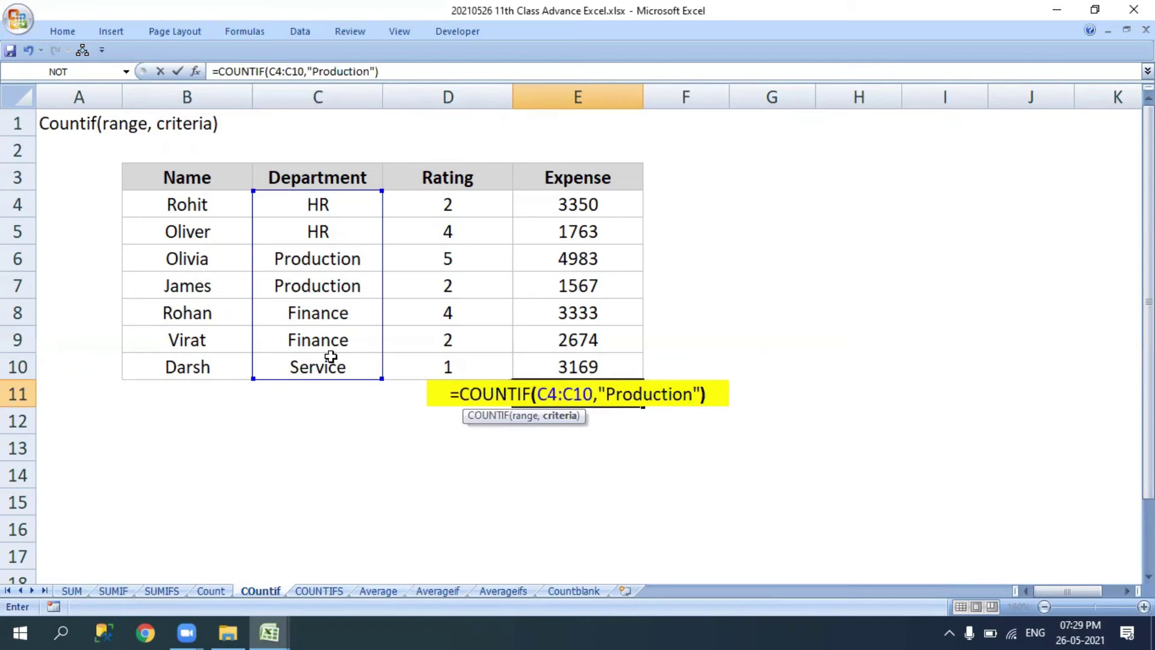
key("Return")
Step: Check the two Production cells against E11's result of 2, then open the formula for editing
key("Up")
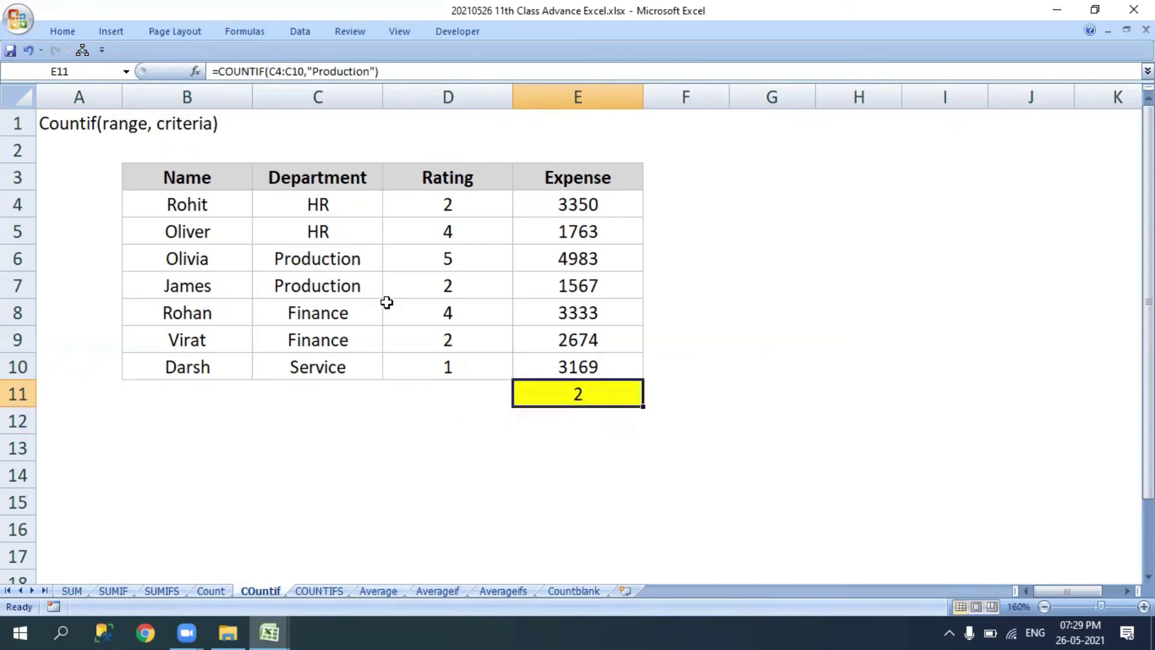
left_click_drag(315, 253, 328, 286)
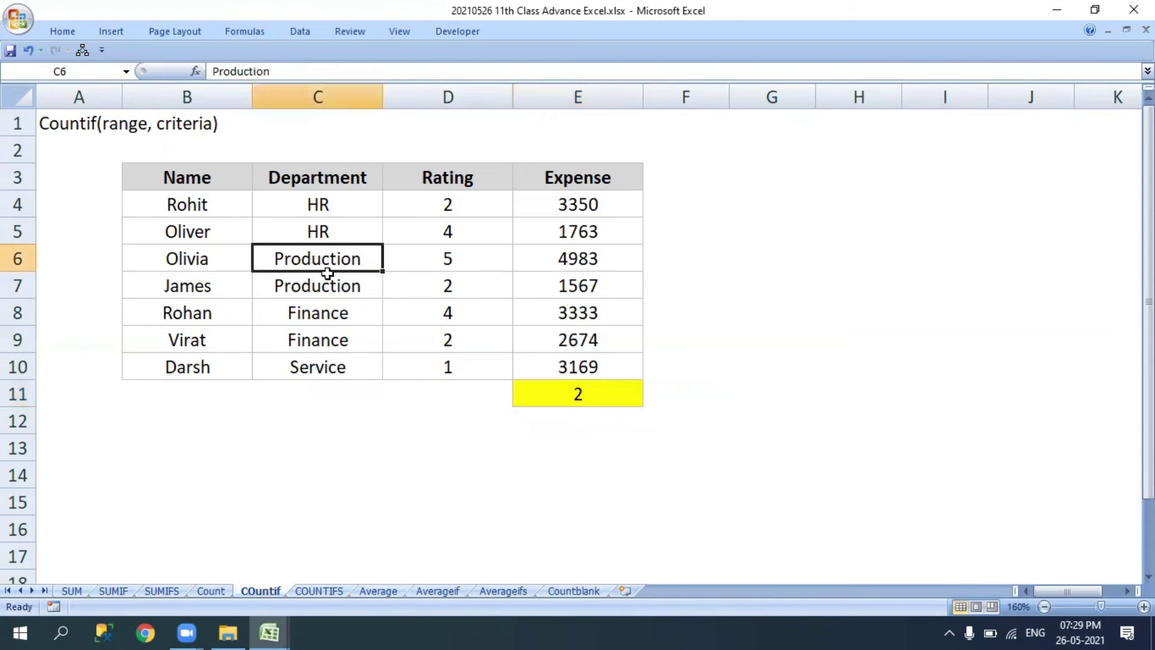
left_click(552, 396)
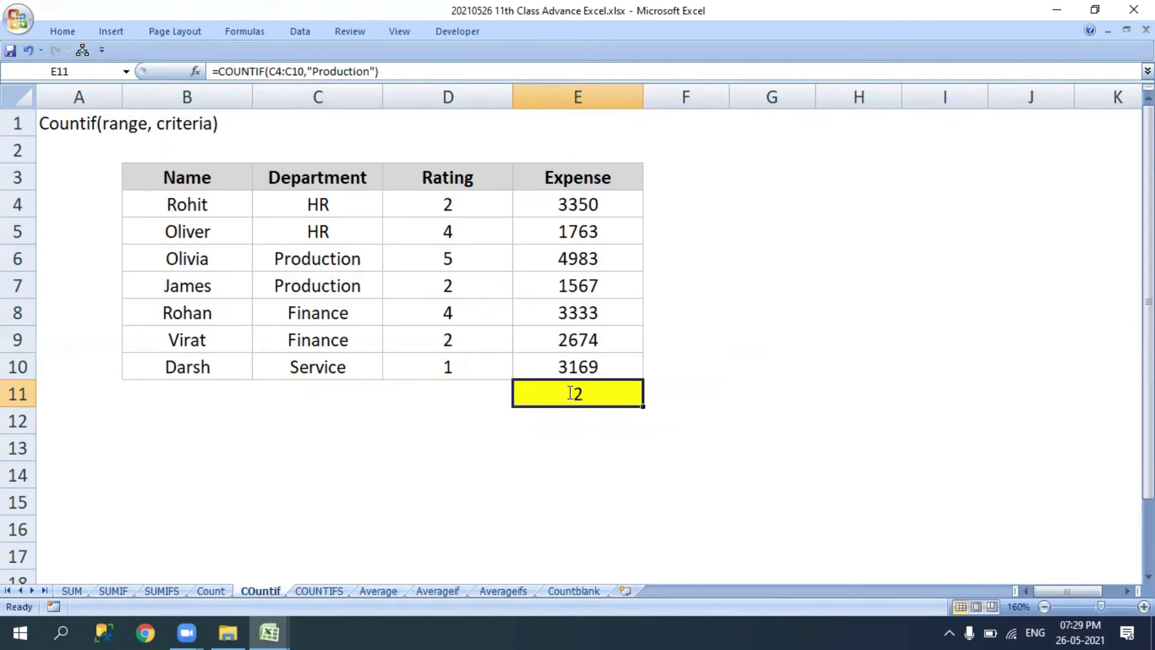
double_click(552, 397)
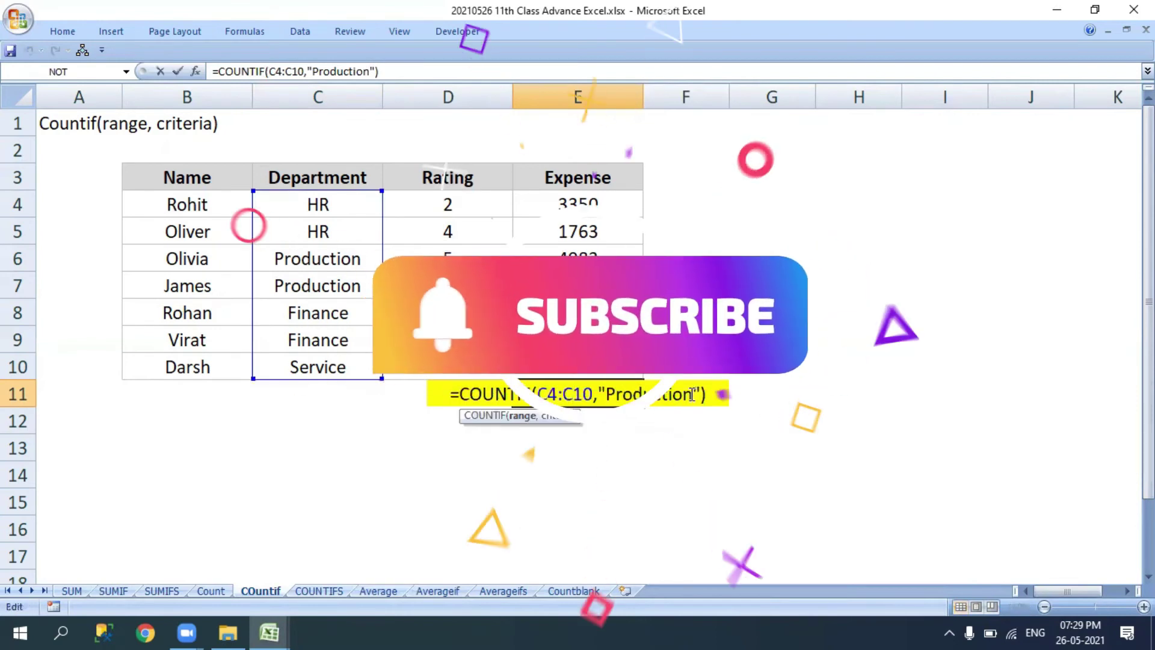
Step: Replace the Production criterion with "Service" in E11's COUNTIF, giving 1
left_click_drag(693, 394, 610, 393)
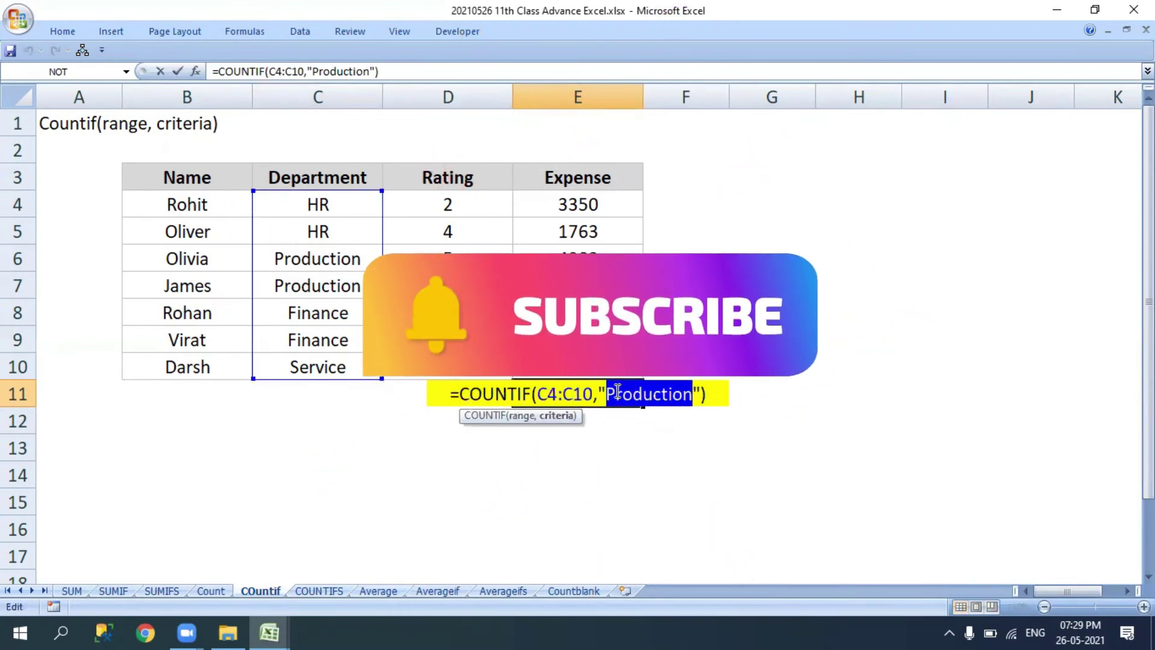
type("Servc")
key("BackSpace")
type("i")
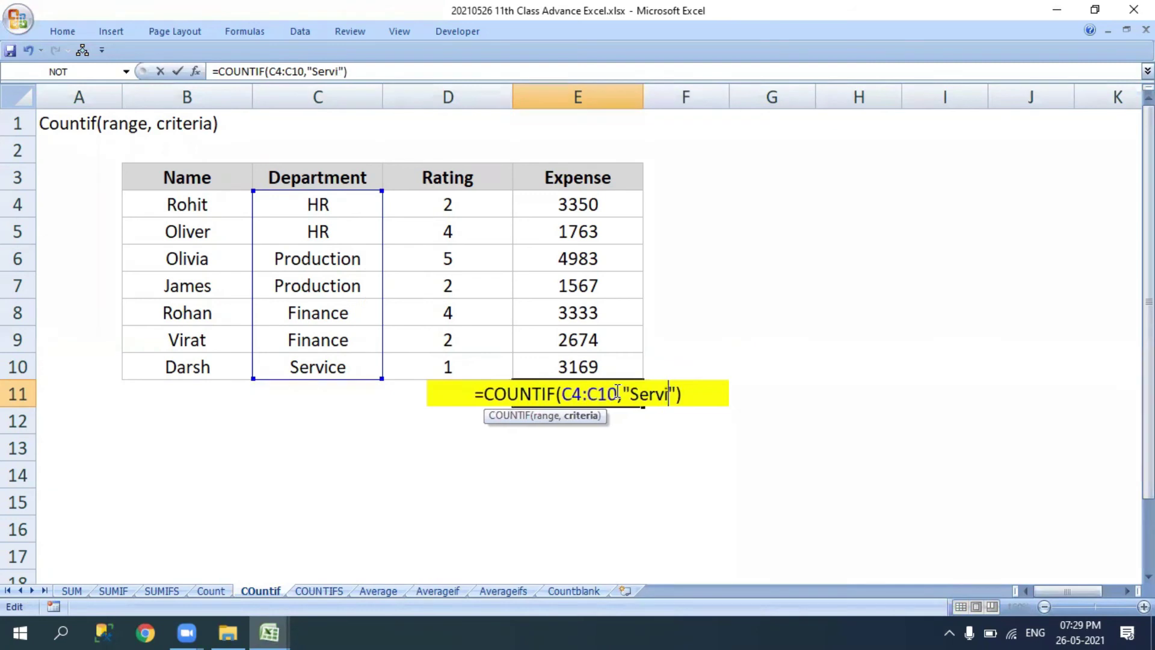
type("ce")
key("Return")
left_click(615, 391)
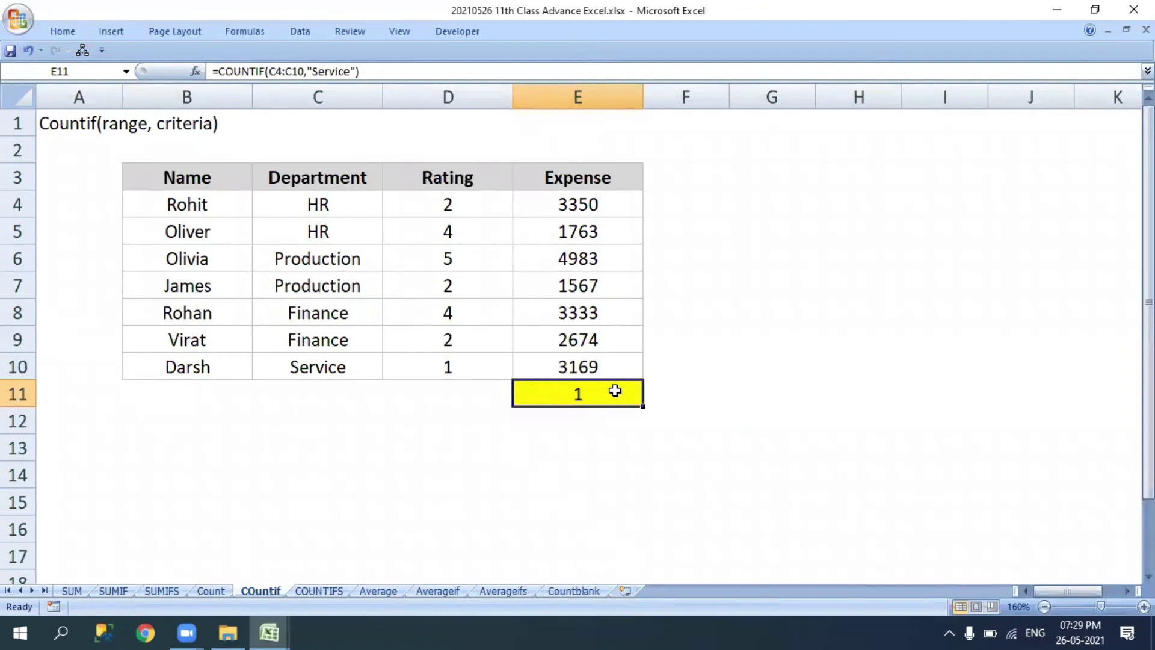
Step: Step through the sheets from Count via COUntif until the COUNTIFS sheet is showing
key("ctrl+Page_Down")
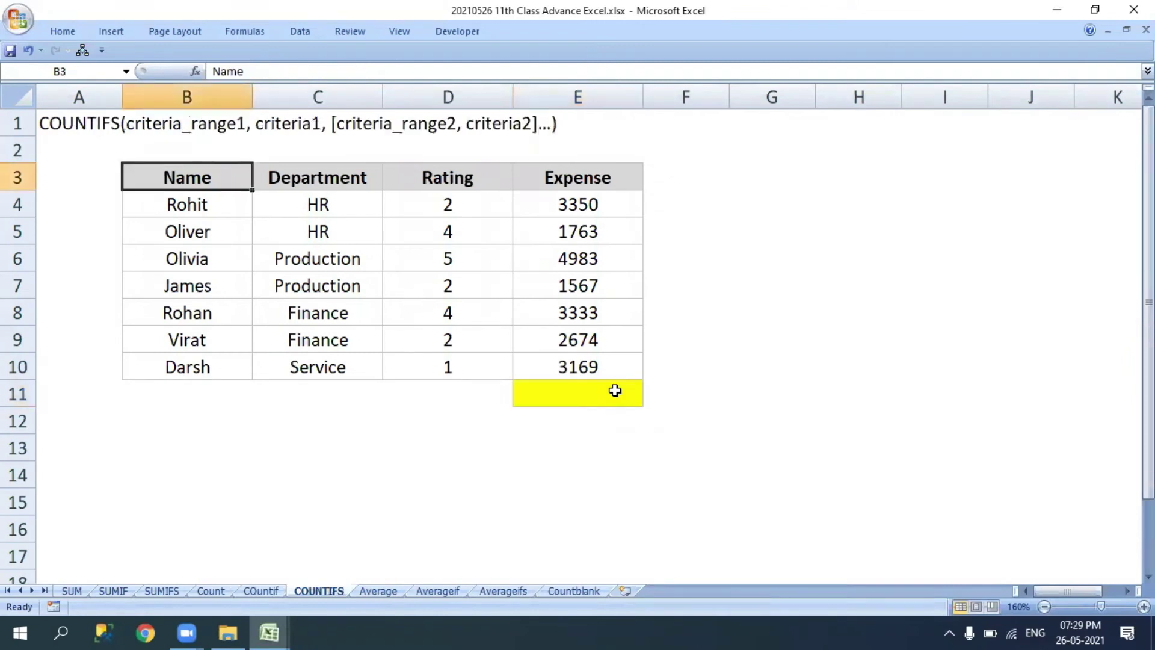
key("ctrl+Page_Up")
key("ctrl+Page_Up")
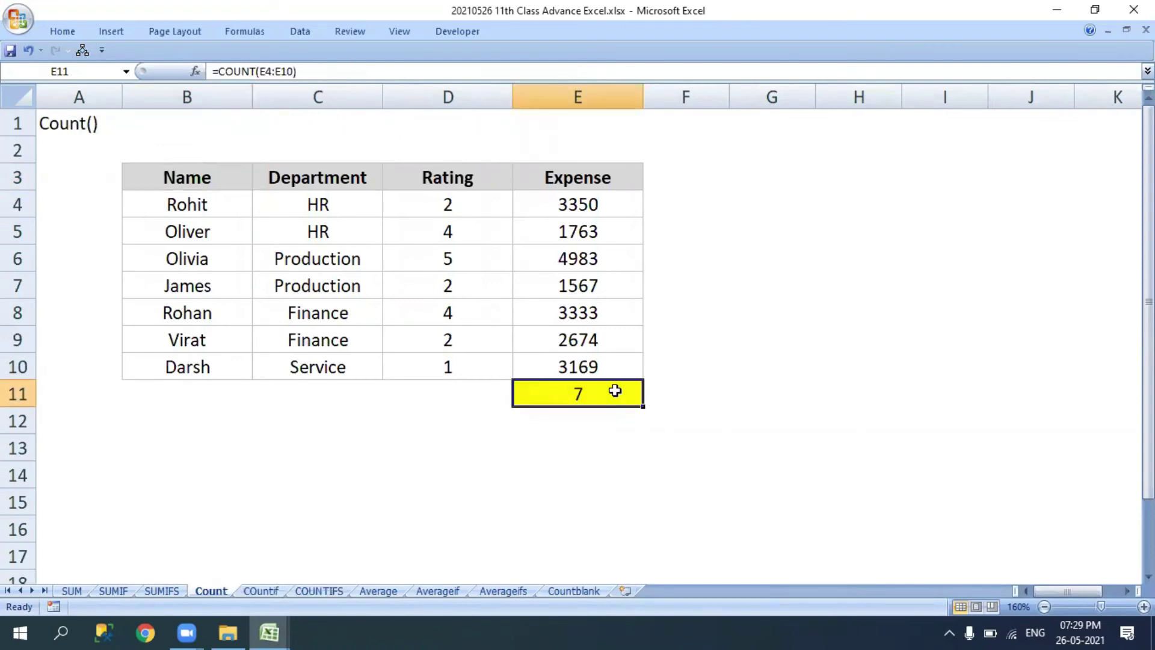
key("ctrl+Page_Down")
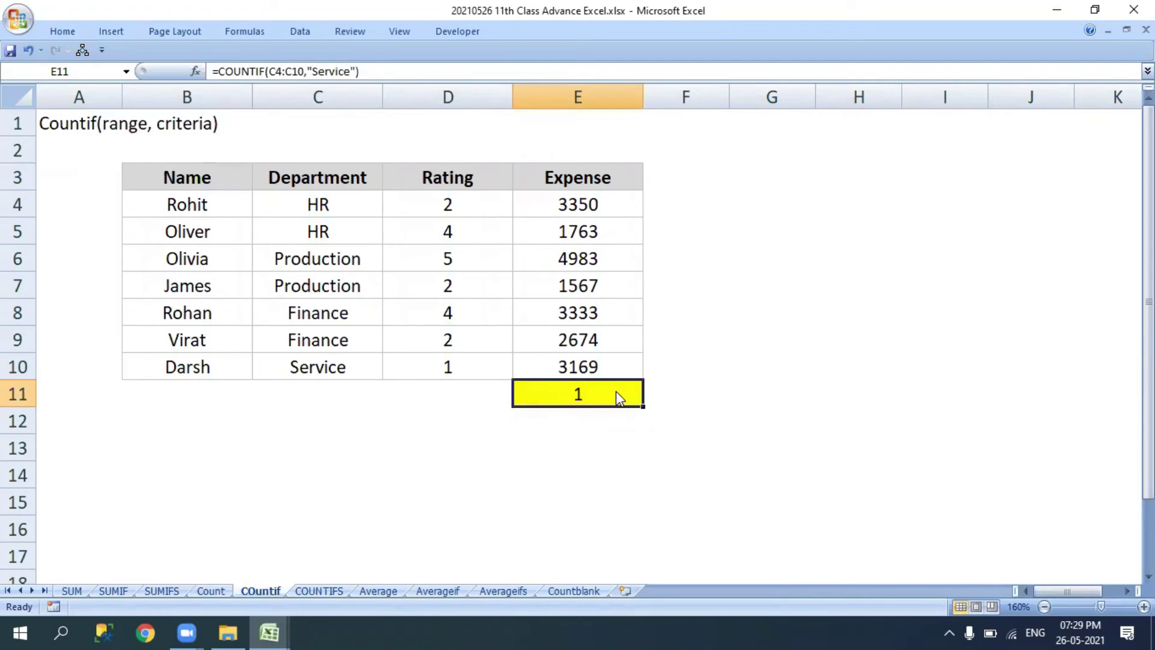
key("ctrl+Page_Down")
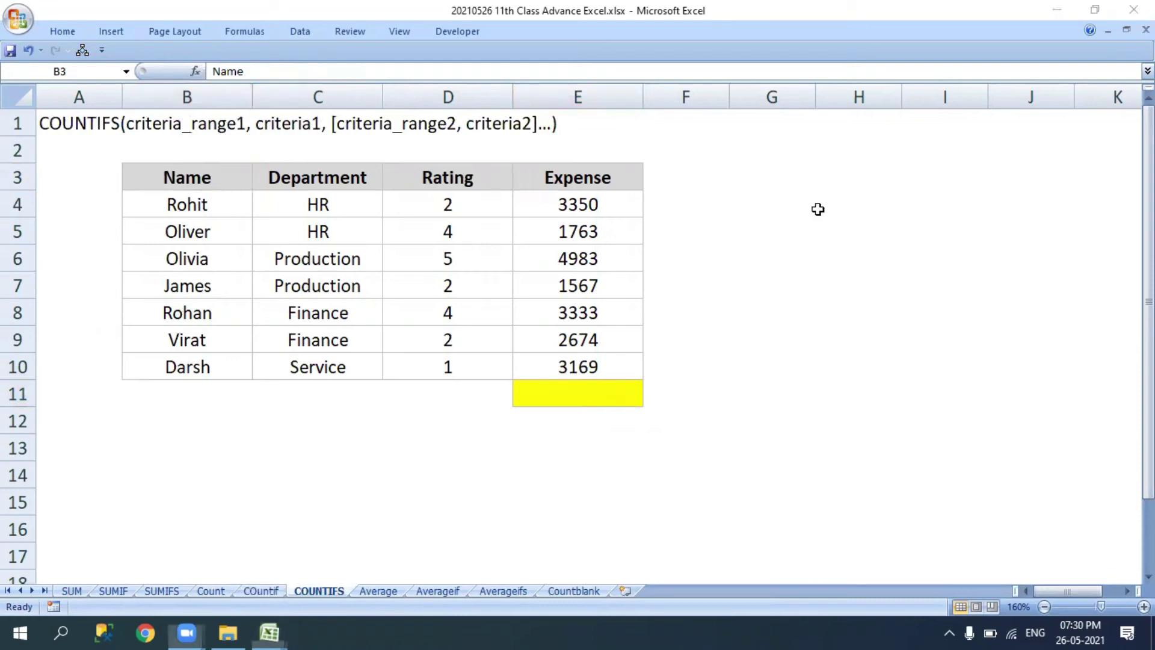
Step: Start a COUNTIFS function in yellow cell E11
left_click(583, 413)
key("Up")
type("=count")
key("Tab")
key("BackSpace")
type("ifs")
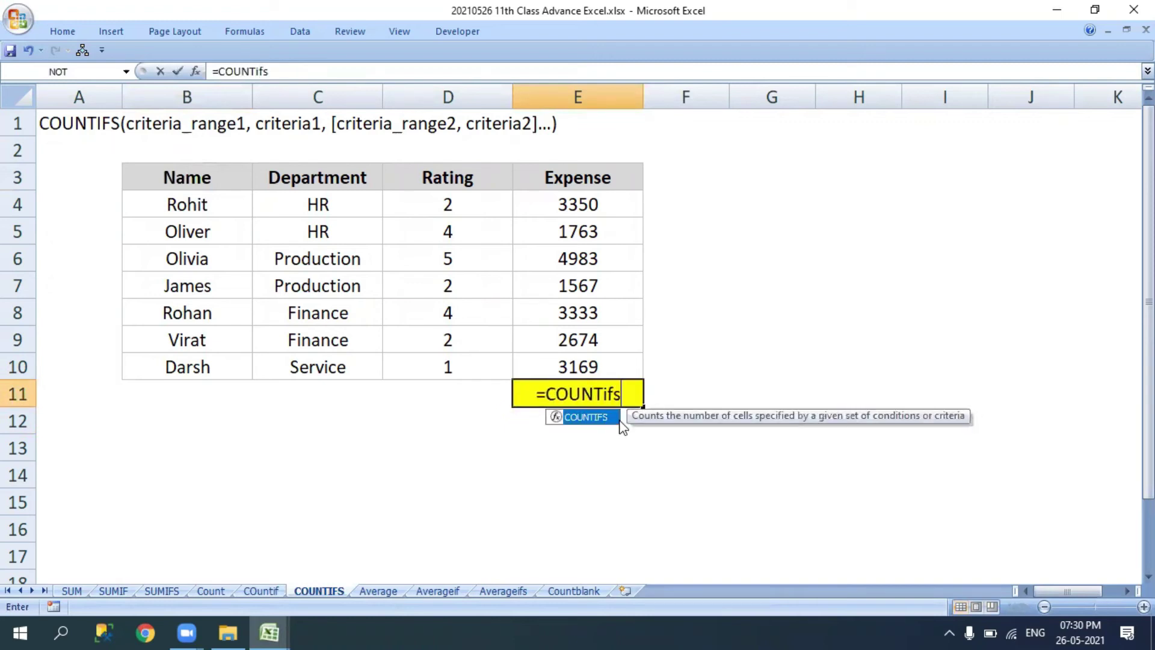
key("Tab")
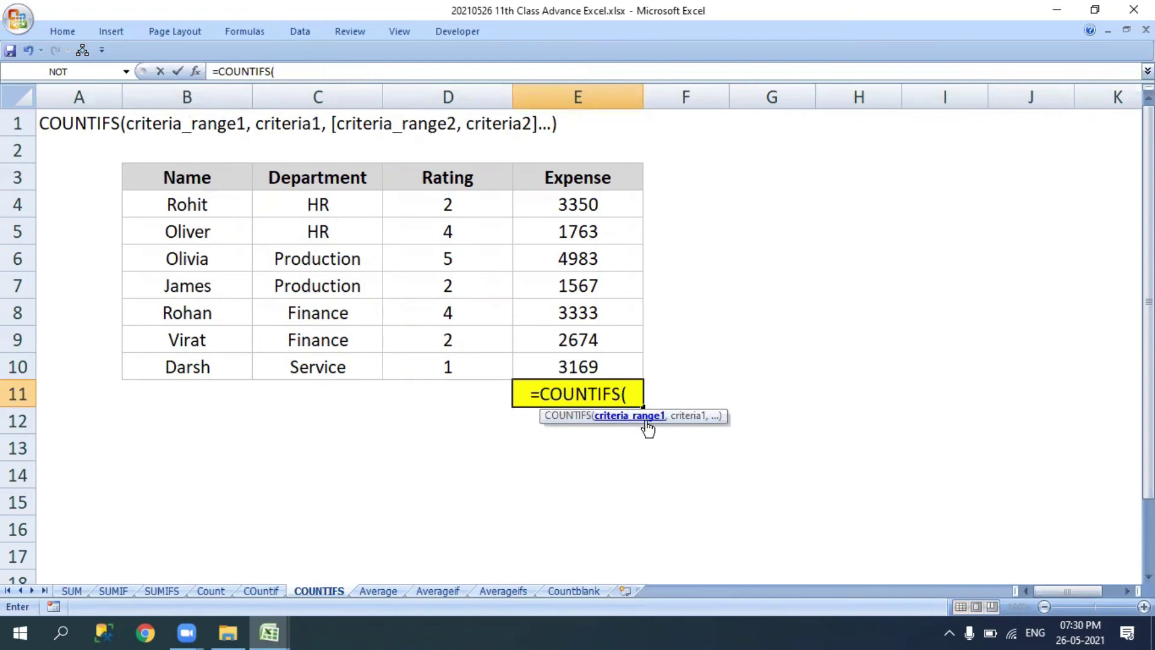
Step: Complete =COUNTIFS(C4:C10,"HR",D4:D10,2) in E11, returning 1
left_click_drag(327, 201, 293, 367)
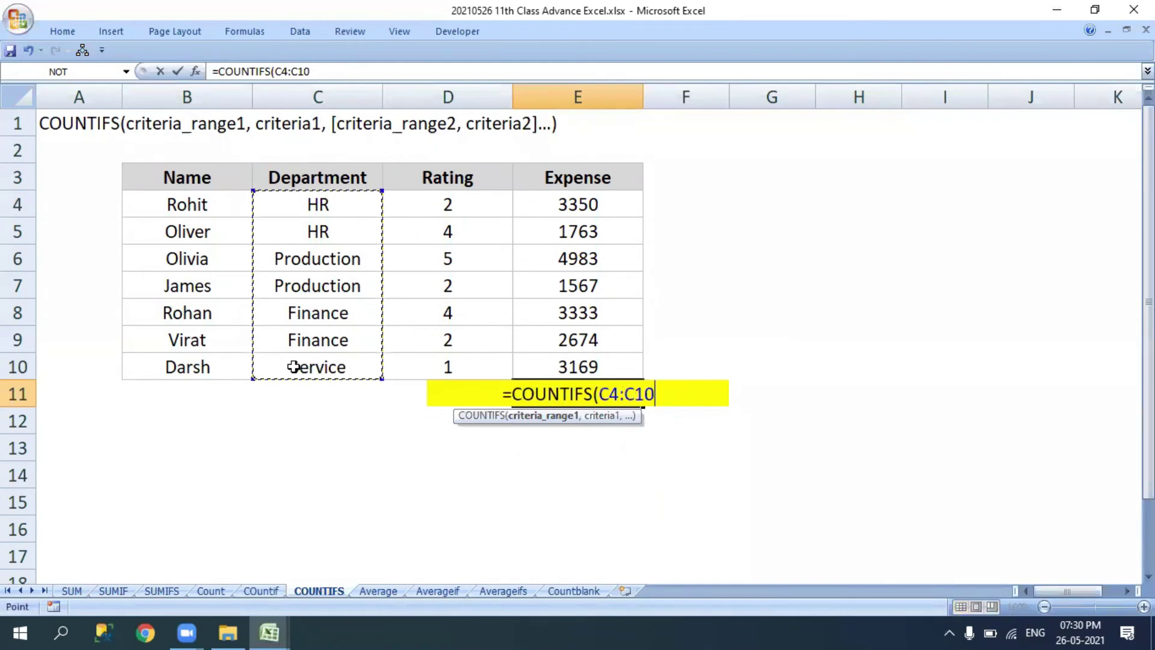
type(",\"")
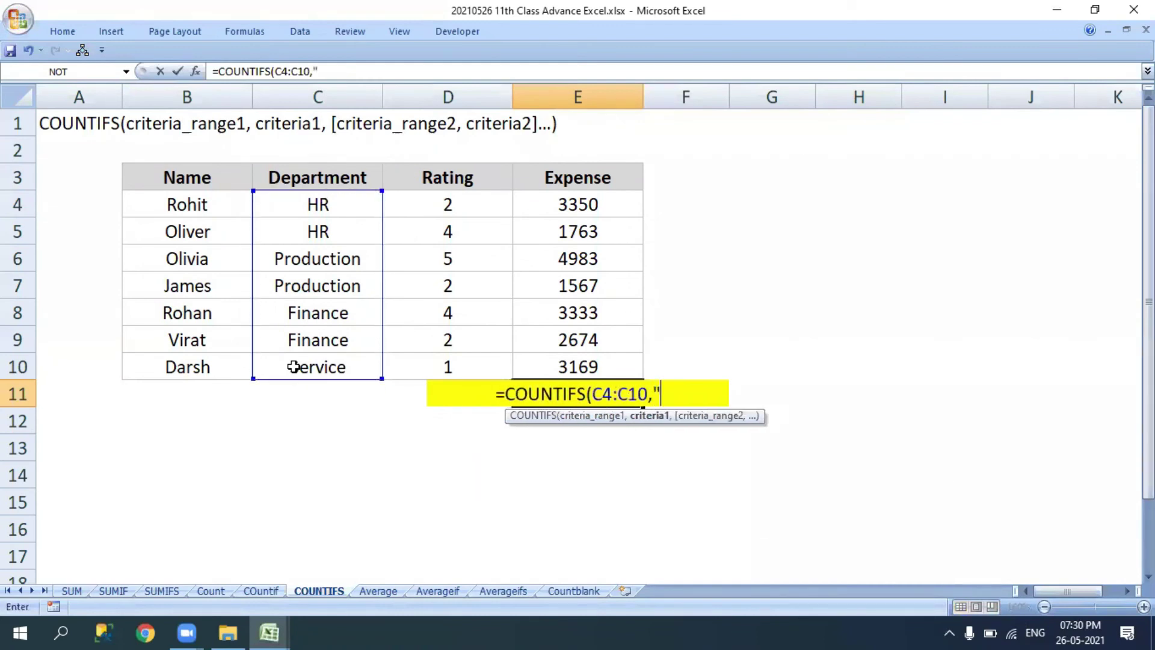
type("HR")
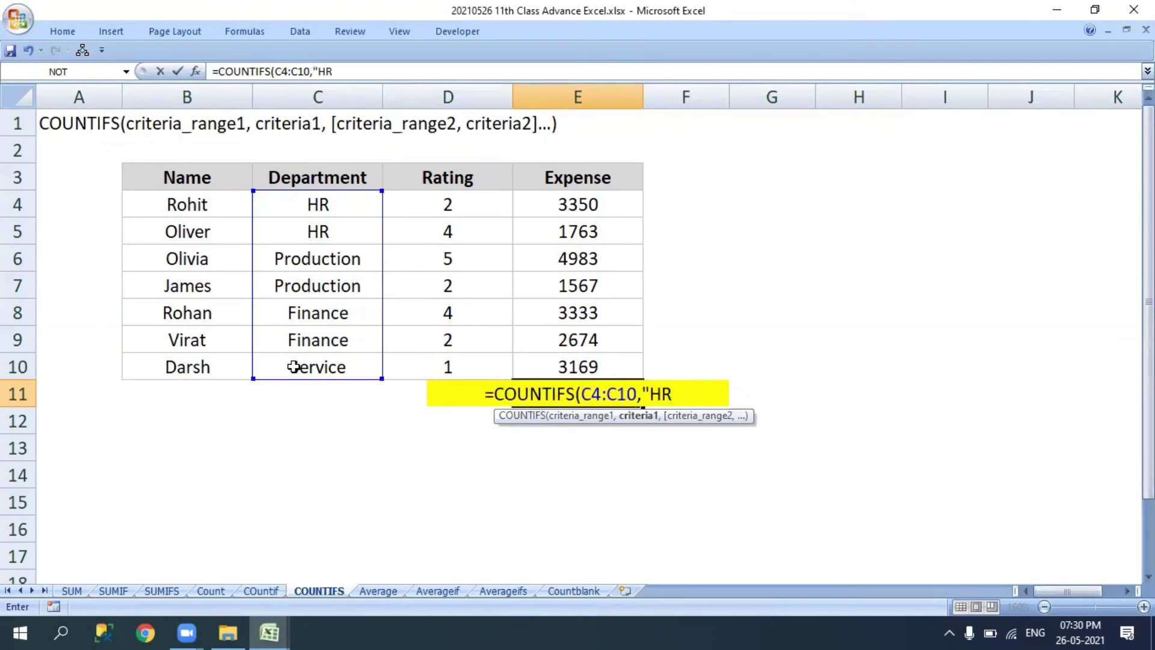
type("\"")
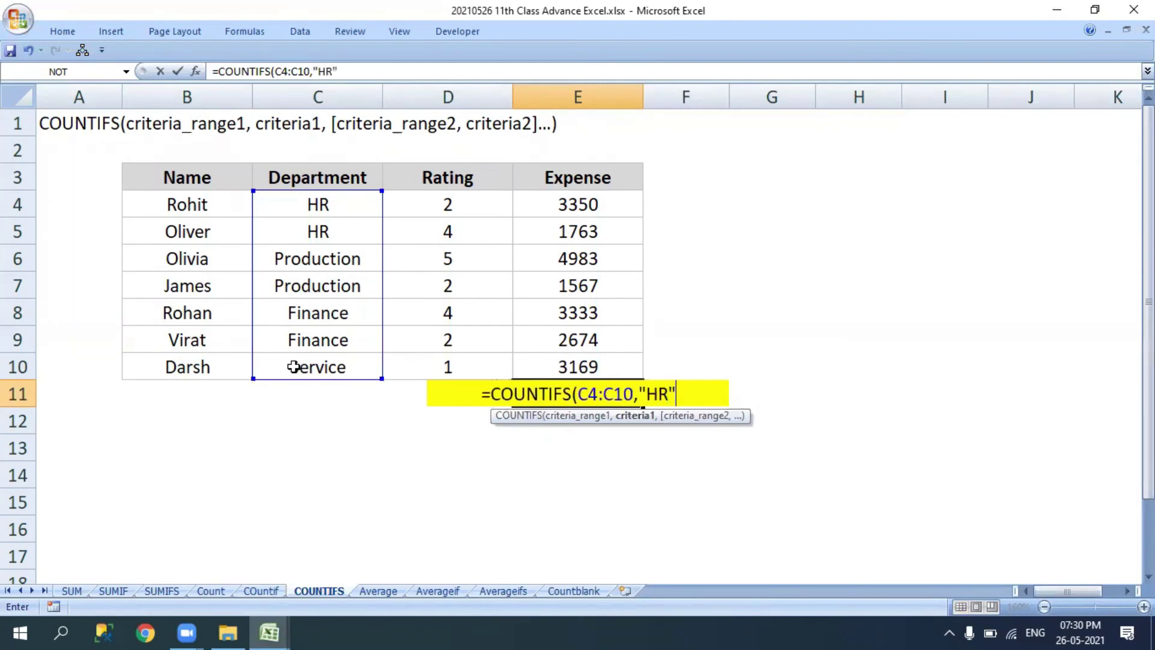
type(",")
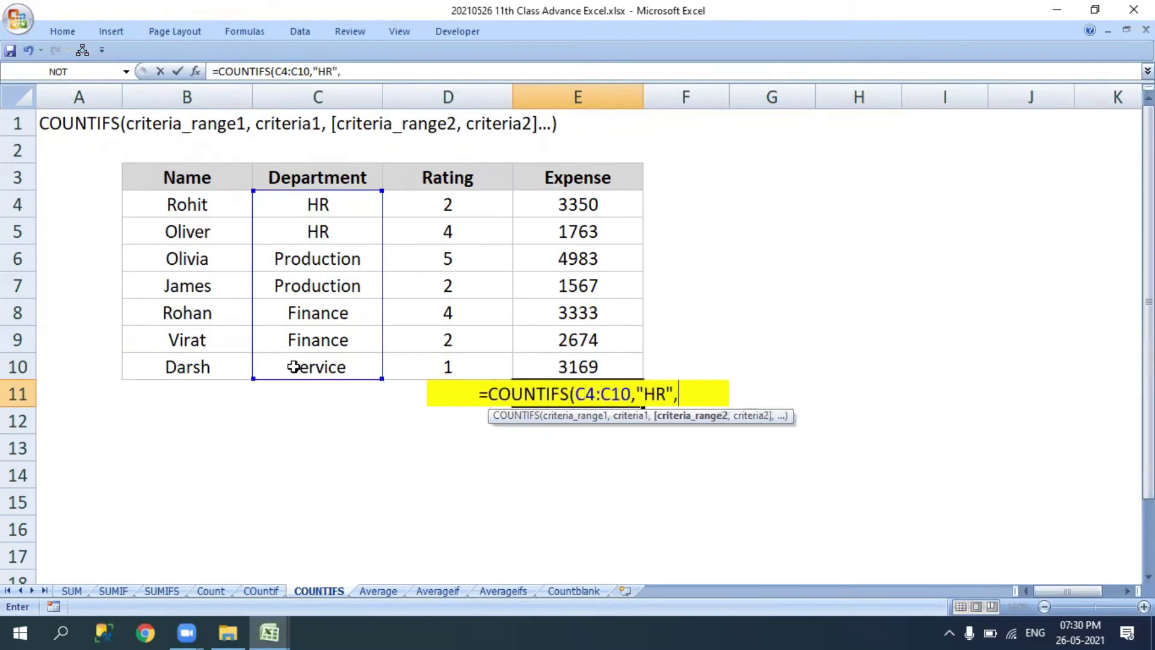
left_click_drag(664, 392, 576, 393)
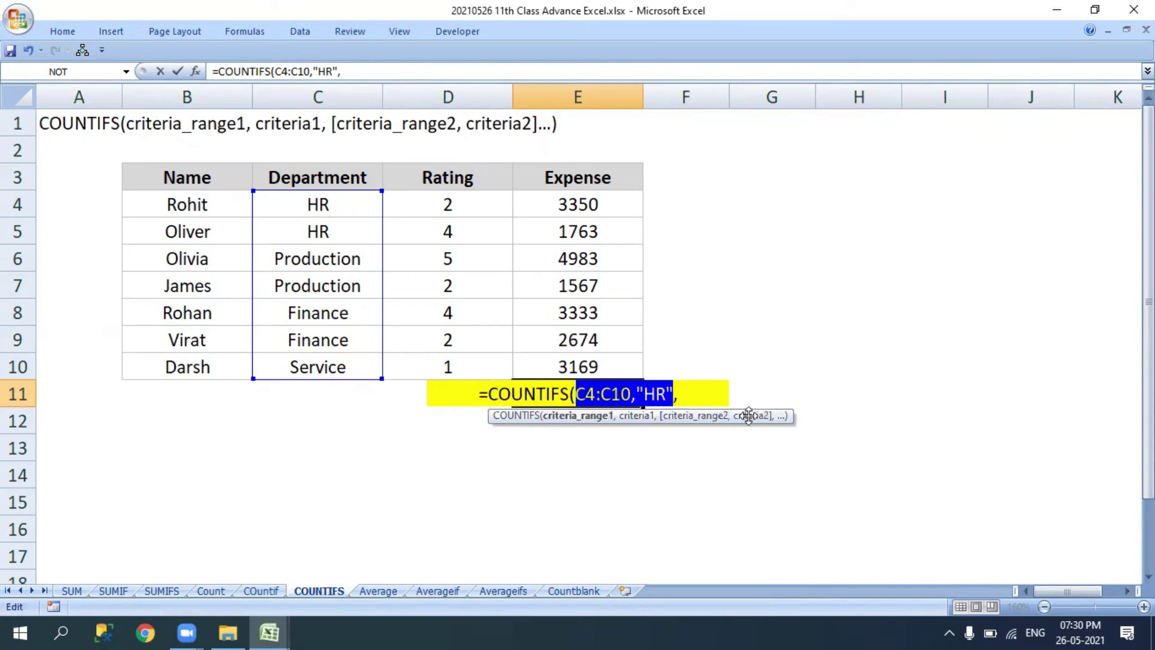
left_click(700, 395)
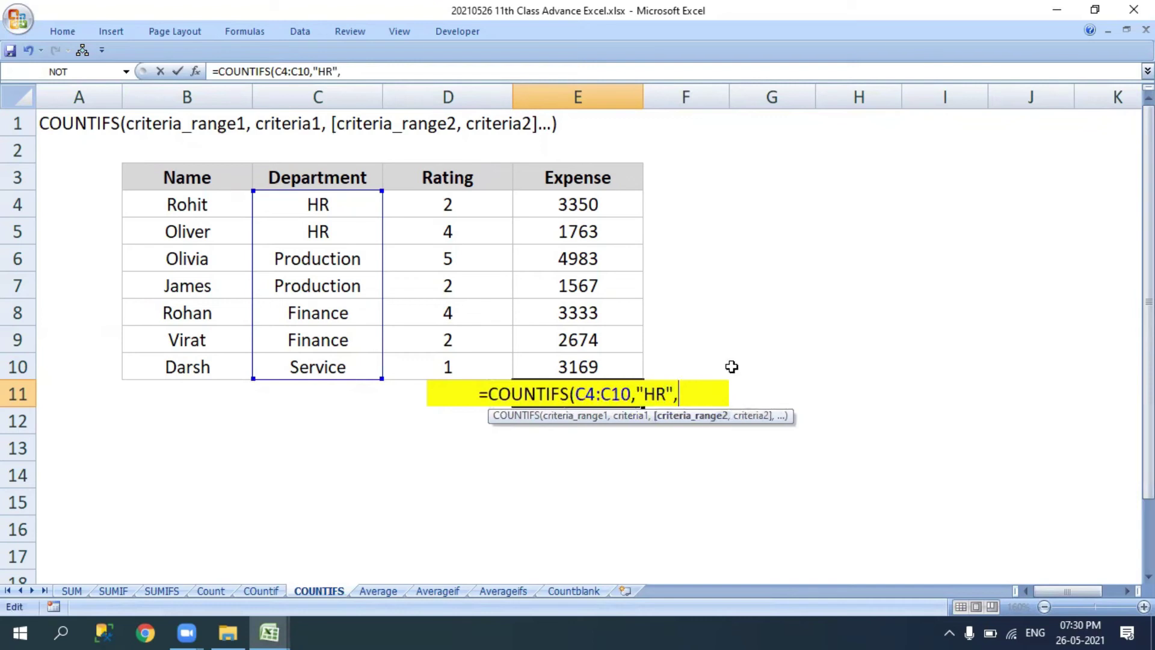
left_click_drag(464, 194, 465, 358)
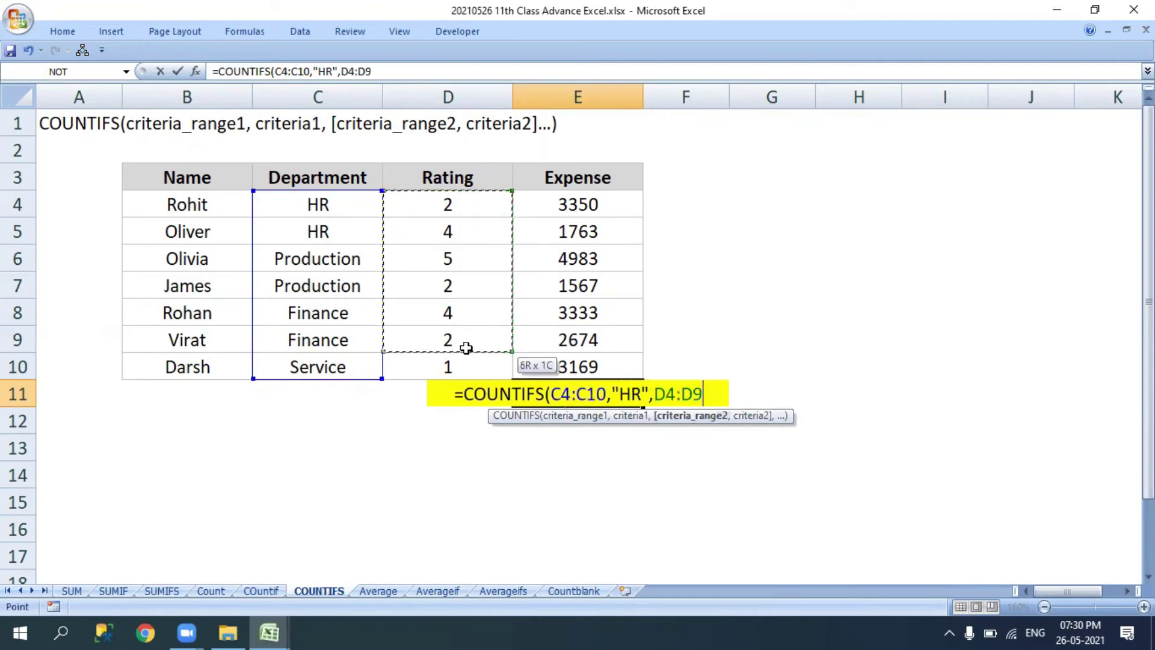
type(",")
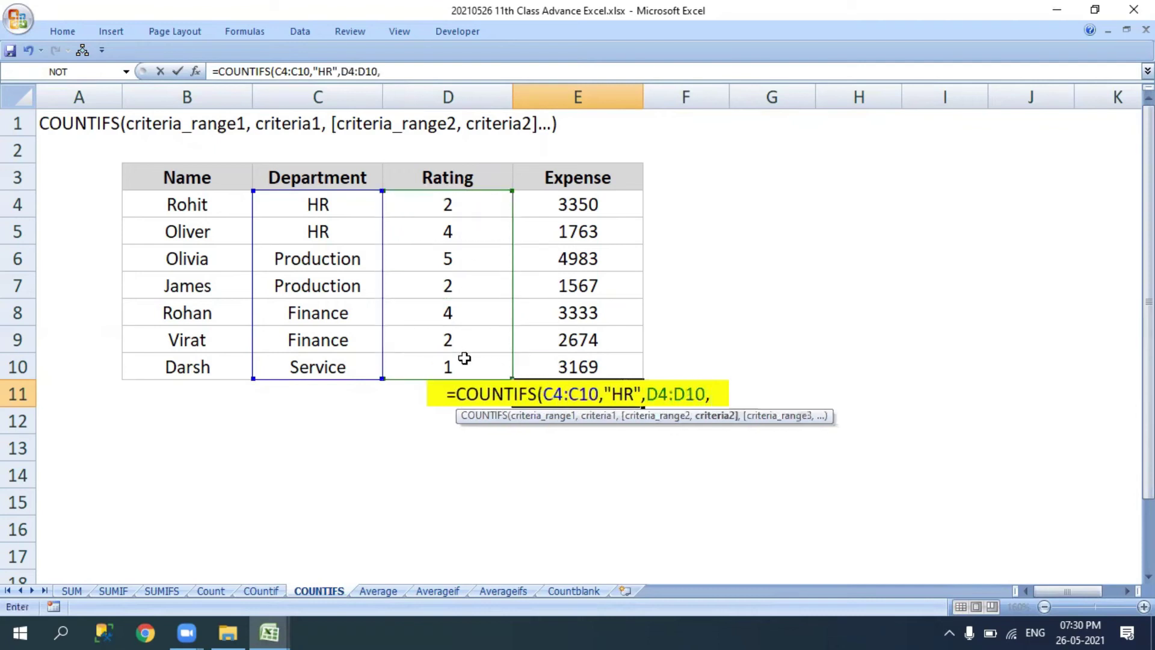
type("2)")
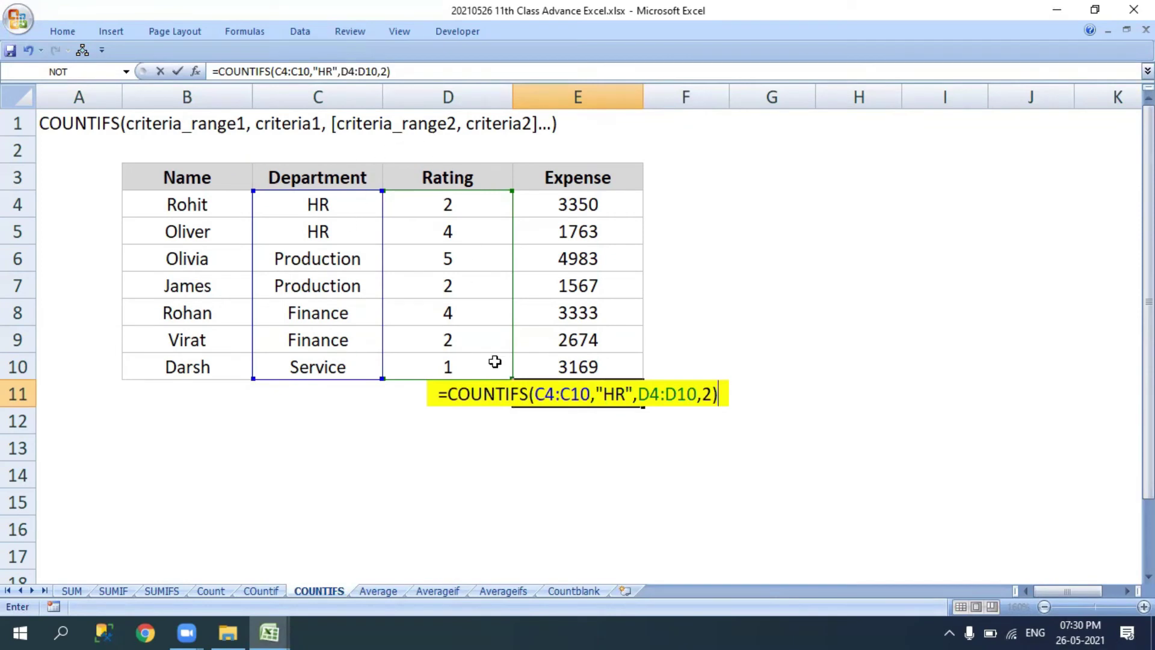
key("Return")
key("Up")
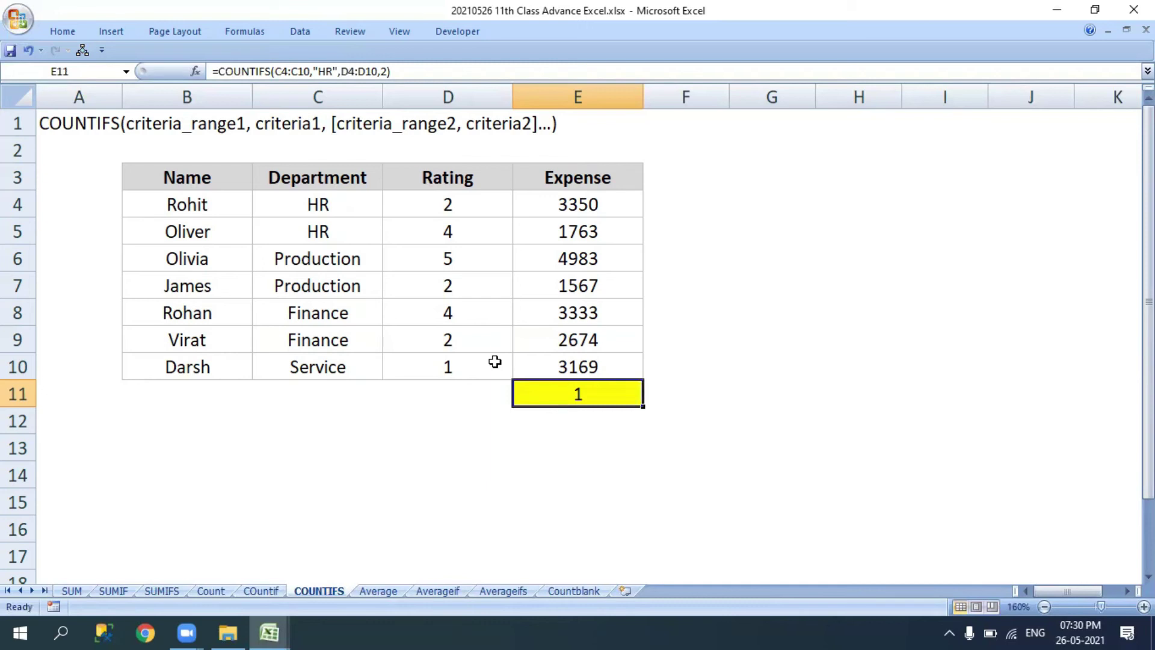
Step: Change C6 to HR and its rating in D6 to 2
key("Left")
key("Up")
key("Up")
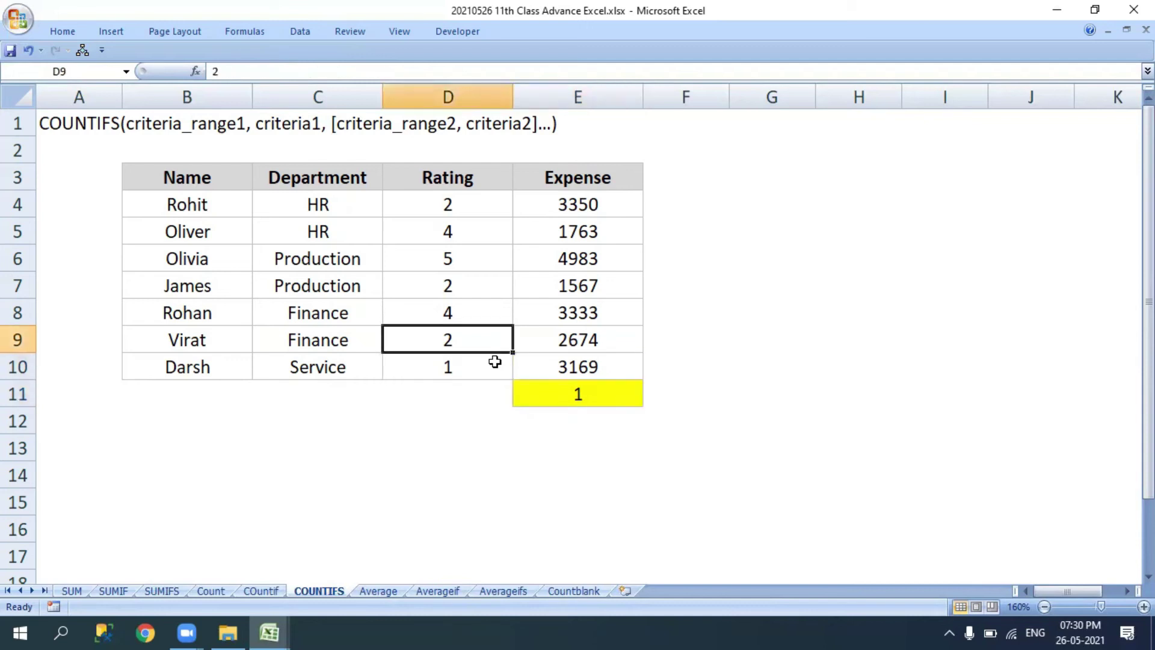
key("Up")
key("Up")
key("Left")
key("Up")
type("HR")
key("Return")
key("Up")
key("Right")
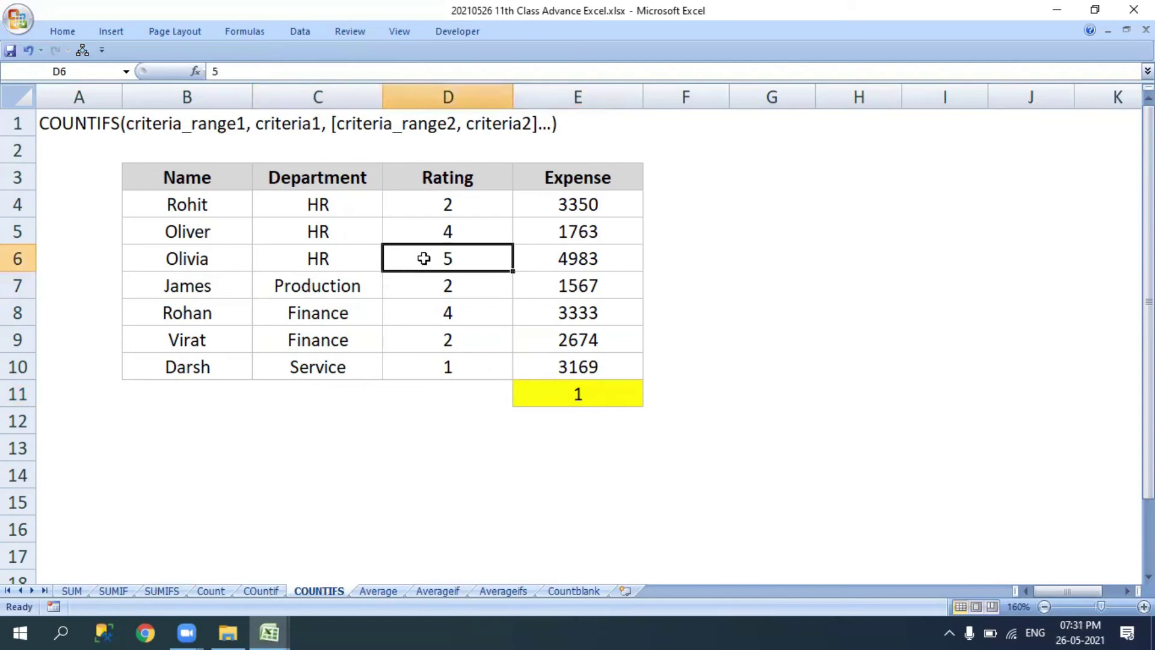
type("2")
key("Return")
Step: Set D5 to 2 and verify the HR entries C4:C6 with ratings D4:D6
left_click(581, 388)
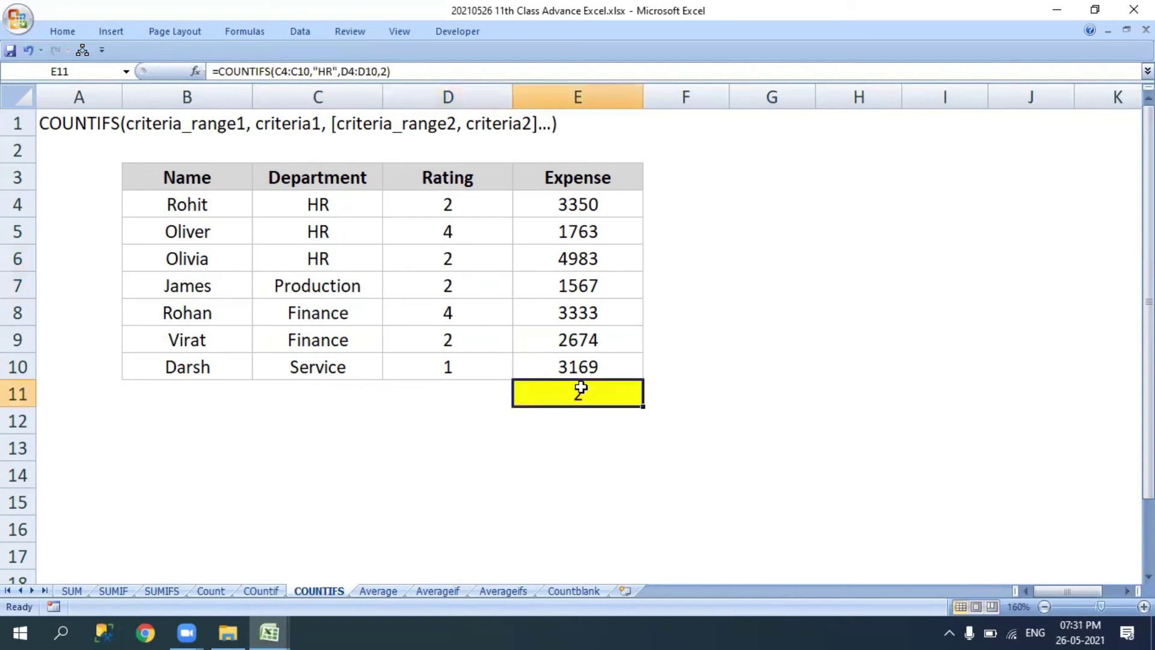
left_click(422, 232)
type("2")
key("Return")
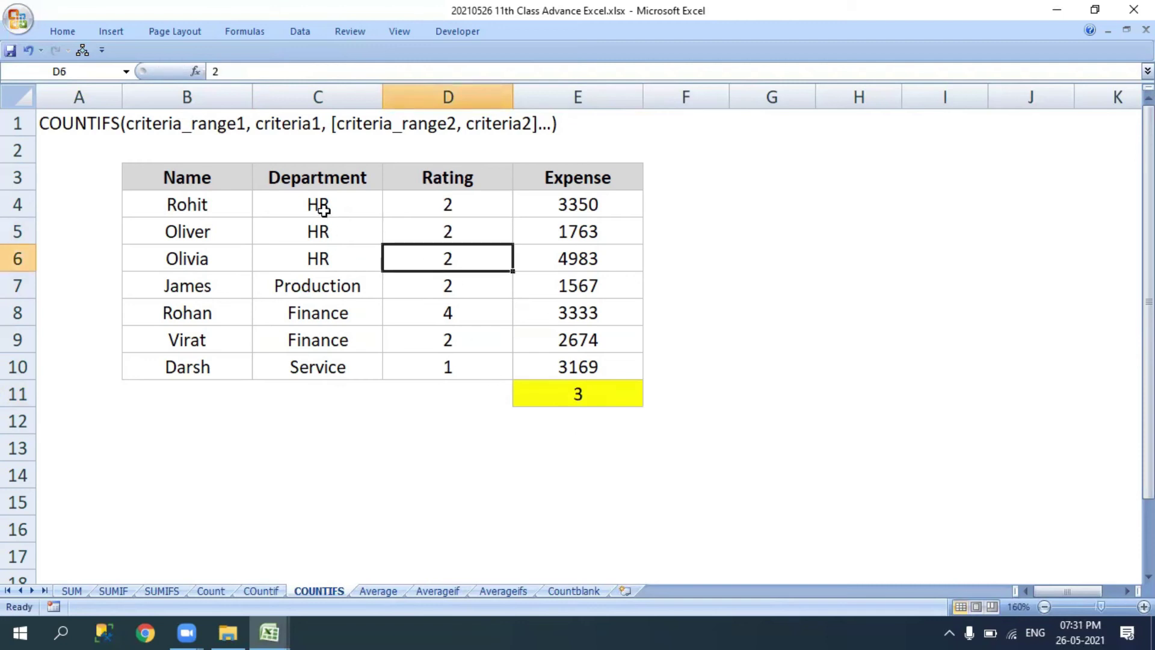
left_click_drag(323, 210, 320, 257)
left_click_drag(496, 204, 486, 270)
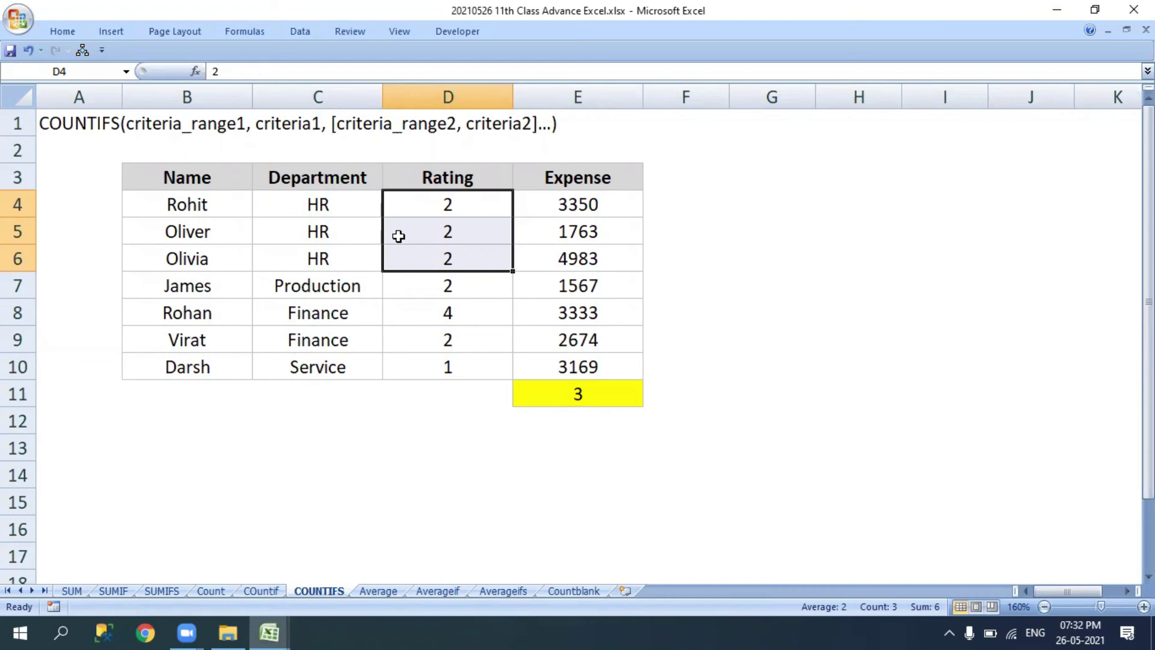
Step: Delete the COUNTIFS result of 3 from E11
key("Right")
key("Down")
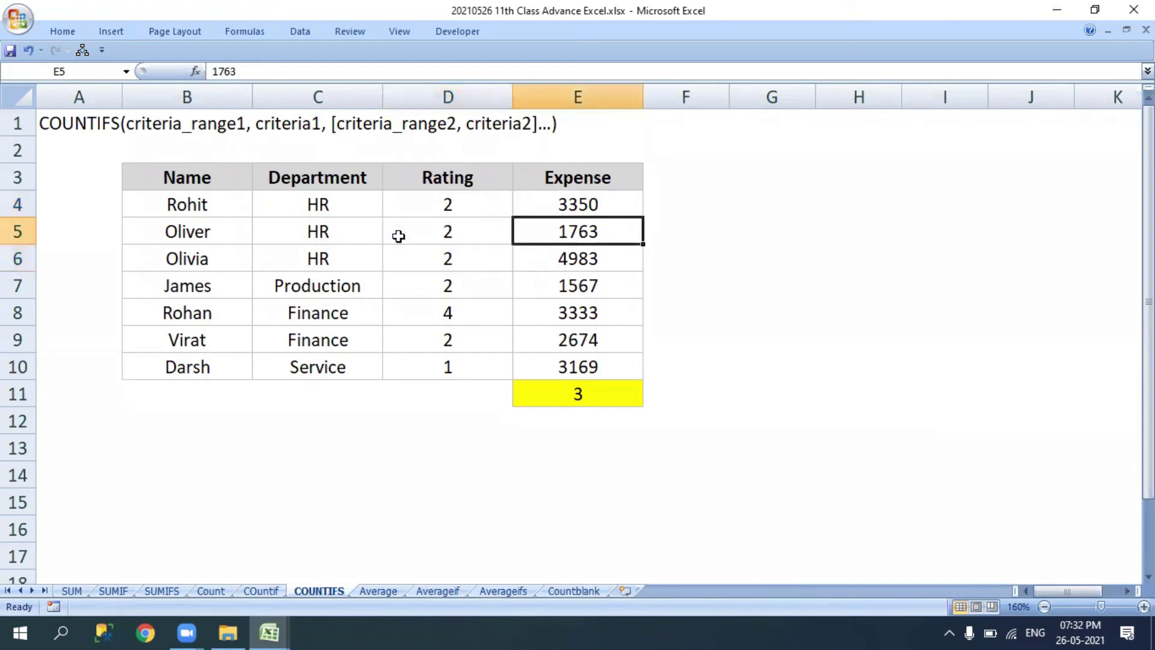
key("Down")
key("Down")
key("Down")
key("Down")
key("Down")
key("Down")
key("Delete")
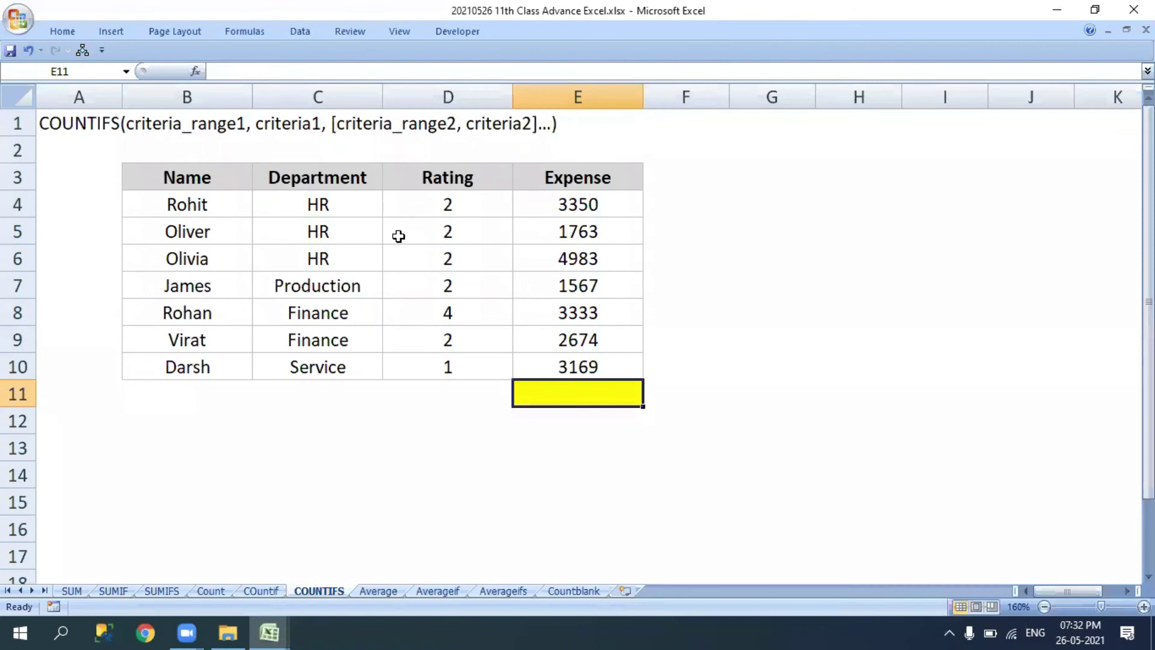
Step: Review the HR entries and their ratings, then change the D6 rating to 5
left_click_drag(356, 196, 350, 360)
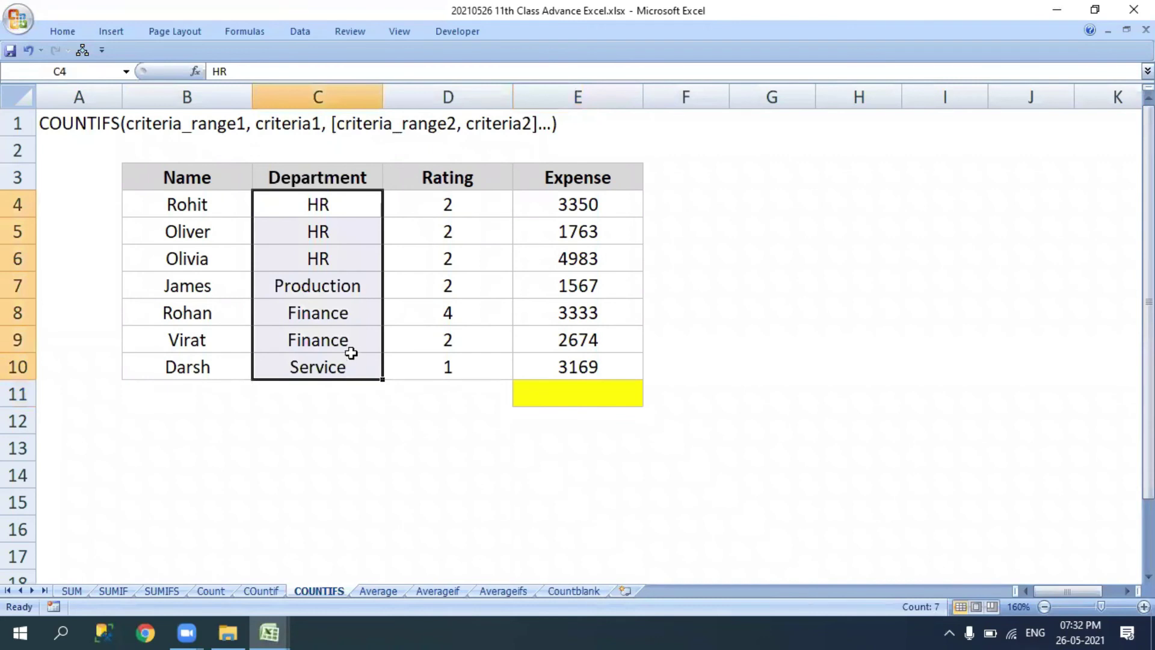
left_click(355, 214)
left_click_drag(354, 214, 353, 250)
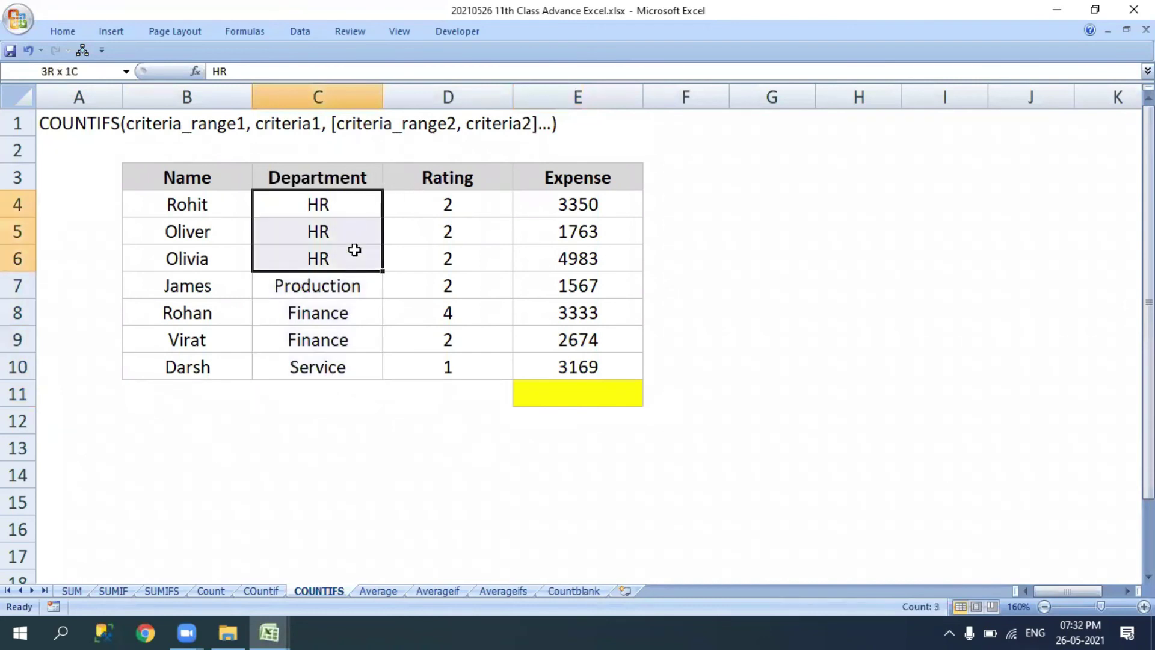
mouse_move(415, 200)
left_mouse_down()
mouse_move(435, 266)
mouse_move(435, 359)
left_mouse_up()
left_click(478, 269)
type("5")
key("Return")
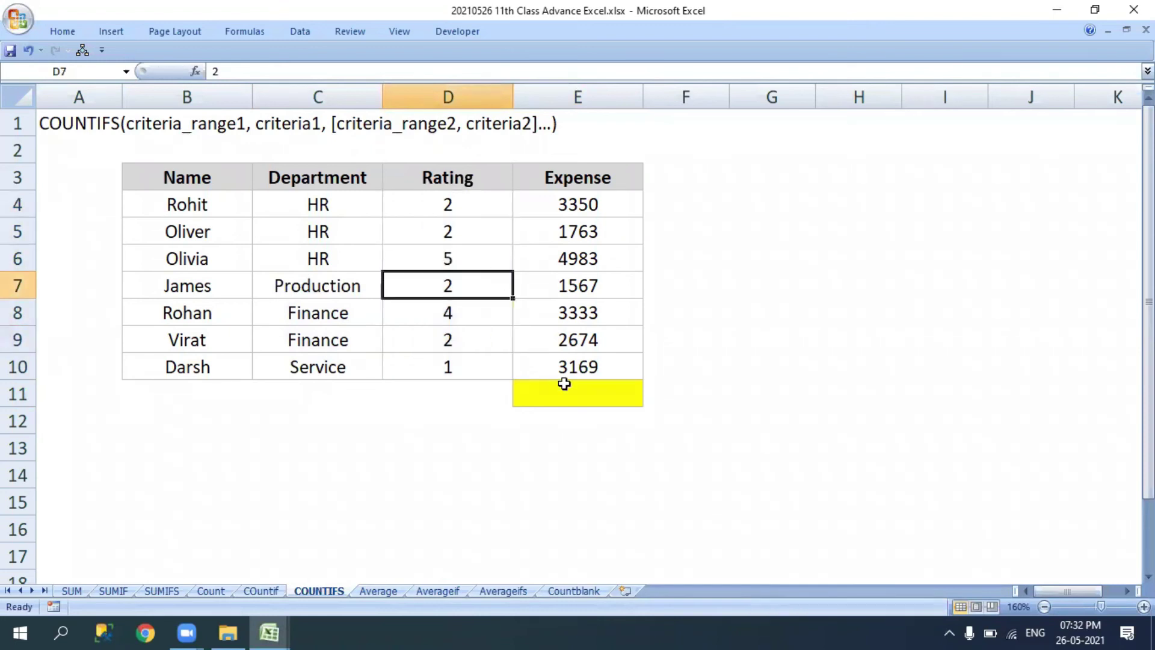
Step: Enter =COUNTIFS(C4:C10,"HR",D4:D10,2) in E11
left_click(565, 385)
type("=C")
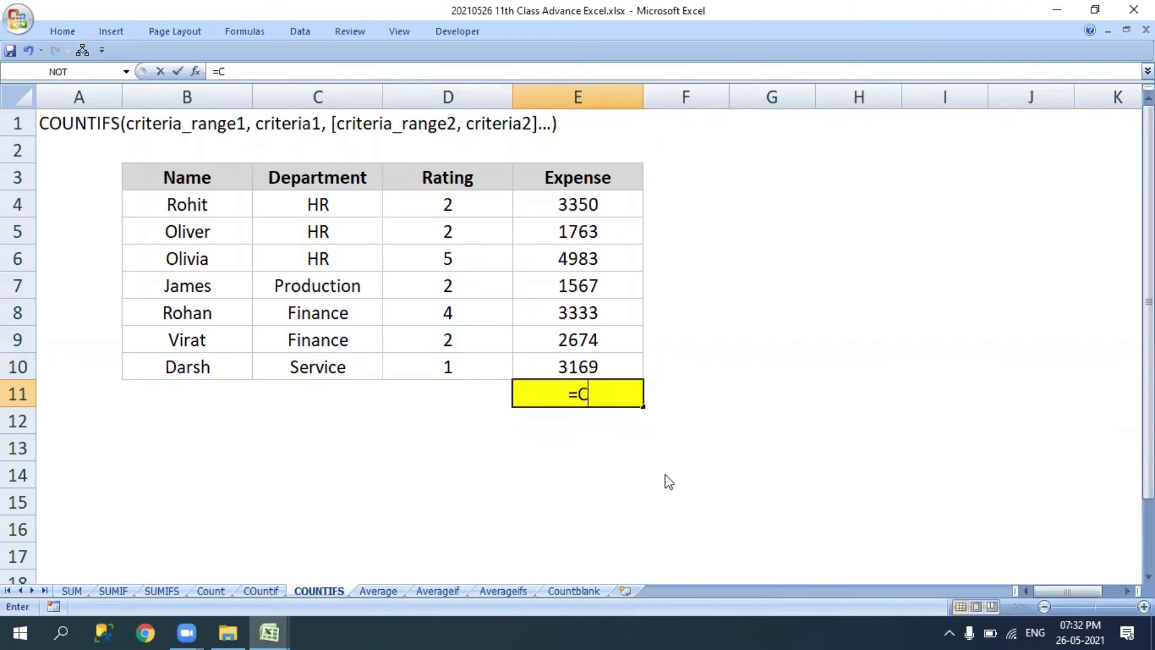
type("OUNTIF")
key("Tab")
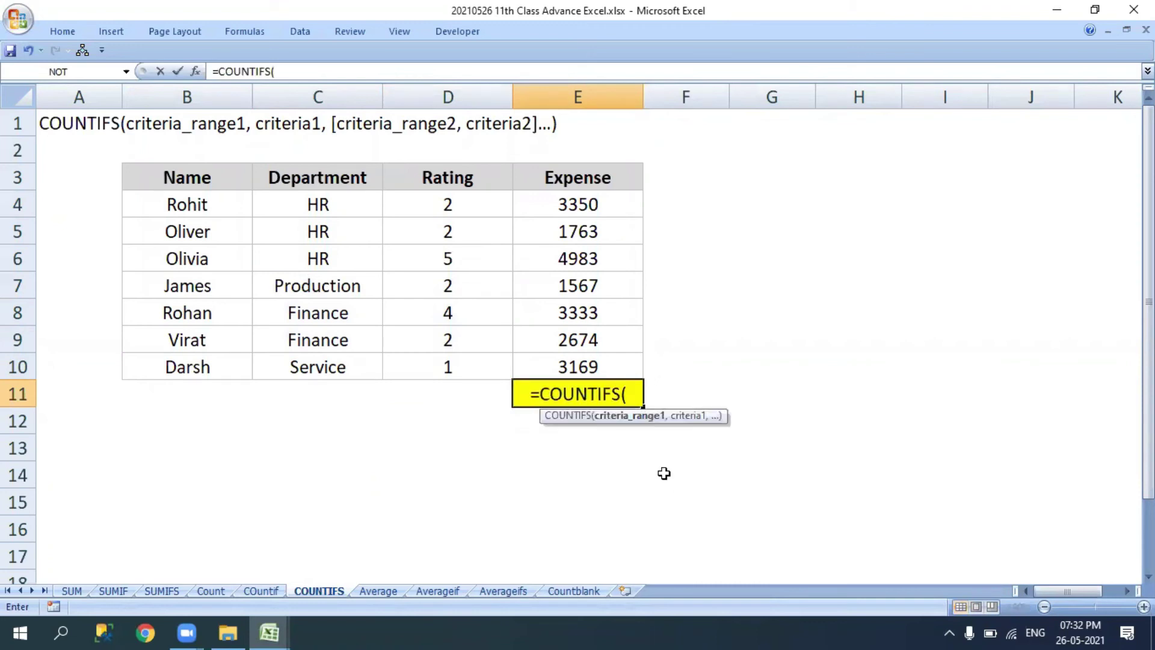
left_click_drag(341, 196, 351, 360)
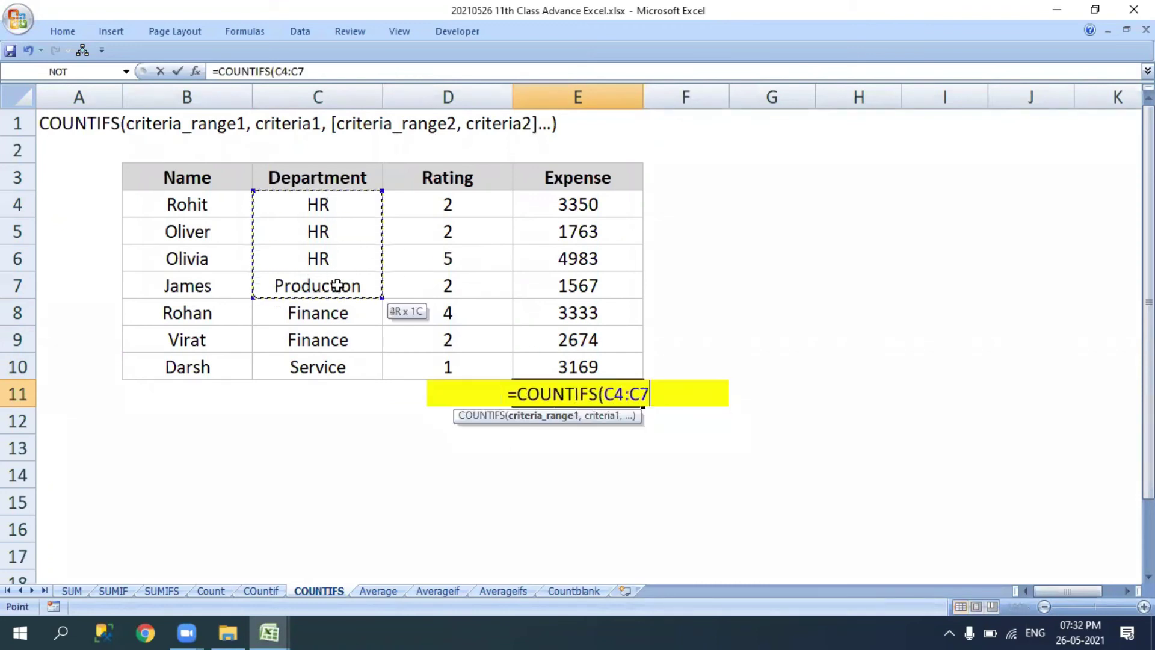
type(",")
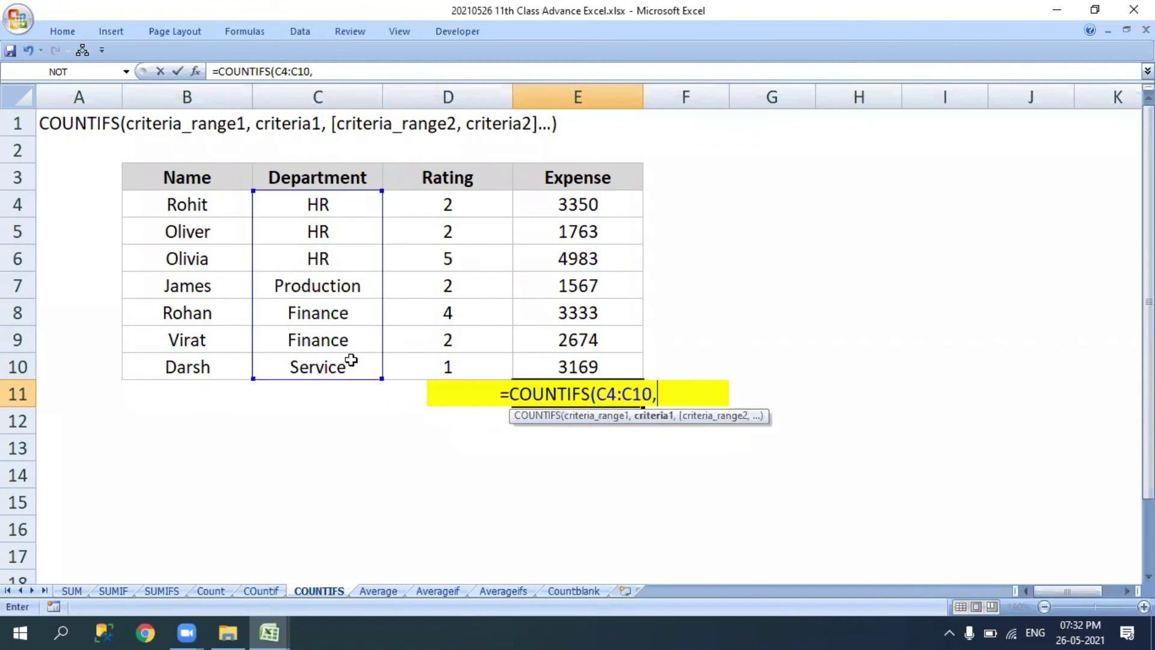
type("\"HR\",")
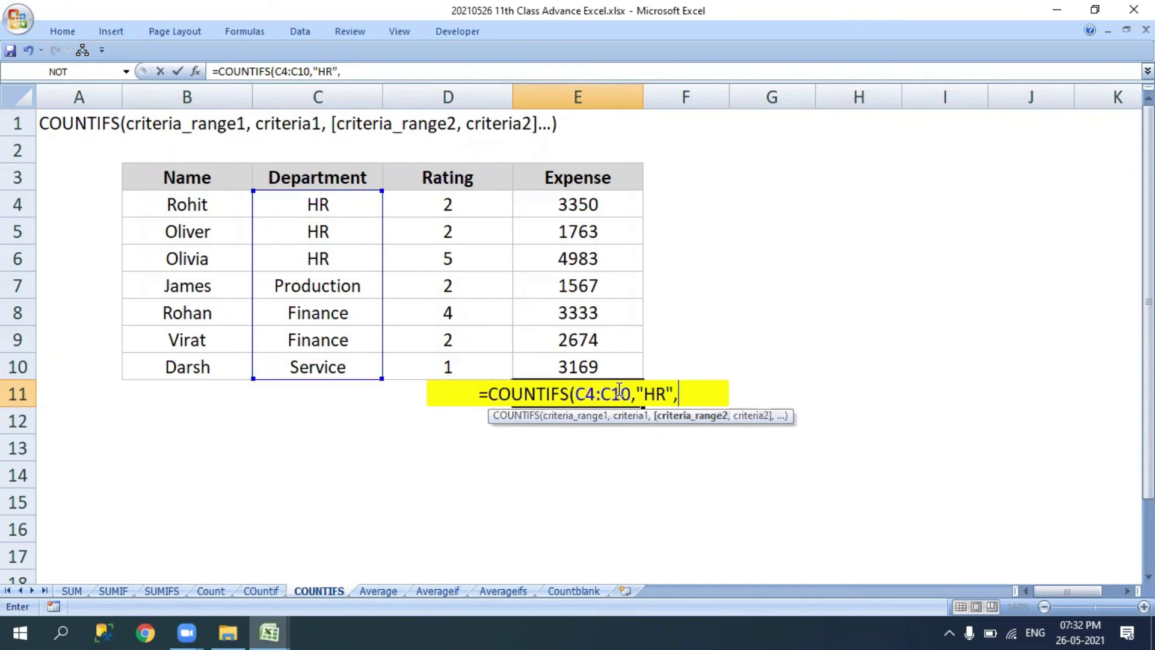
left_click(433, 201)
left_click_drag(422, 356, 422, 364)
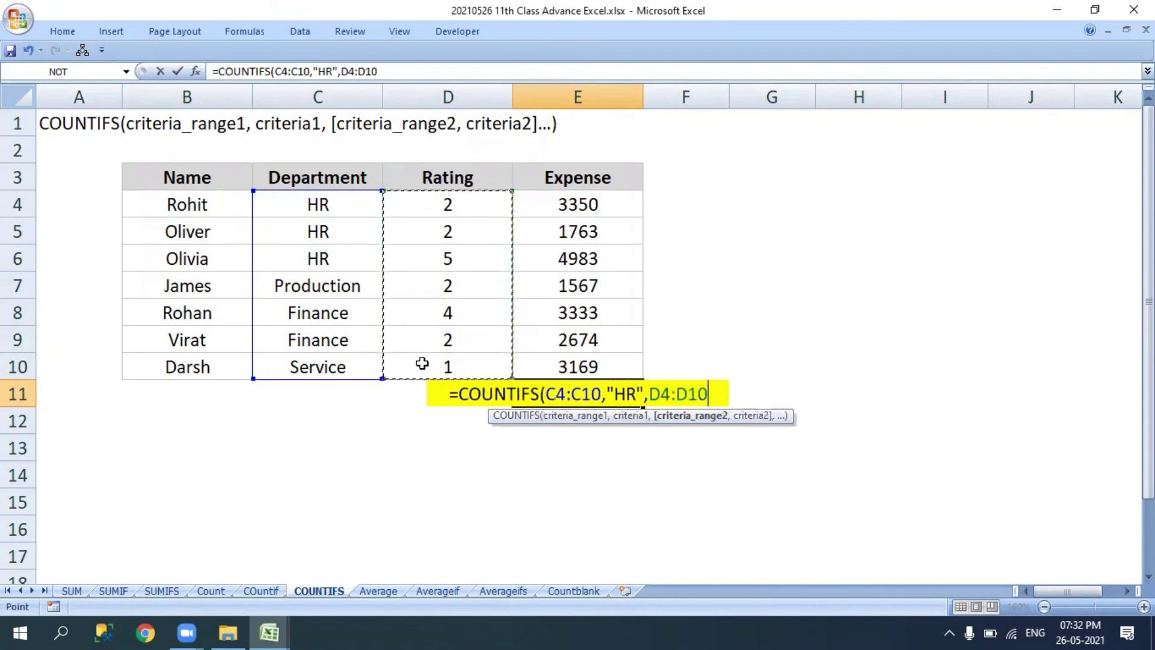
type(",")
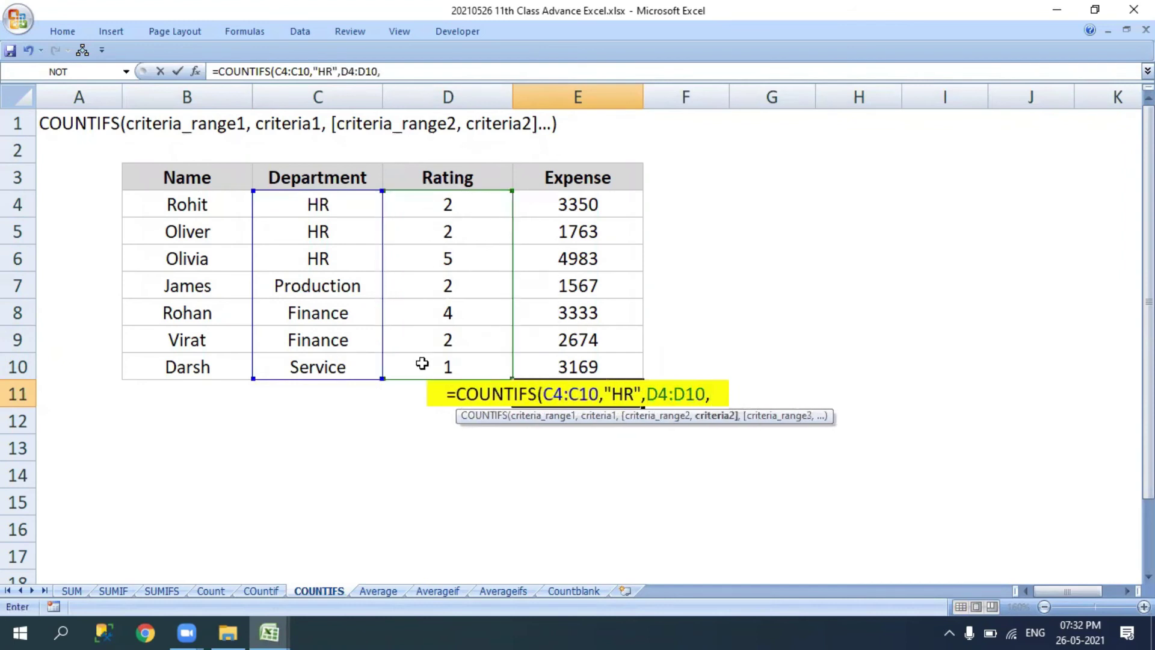
type("\"")
key("BackSpace")
type("2")
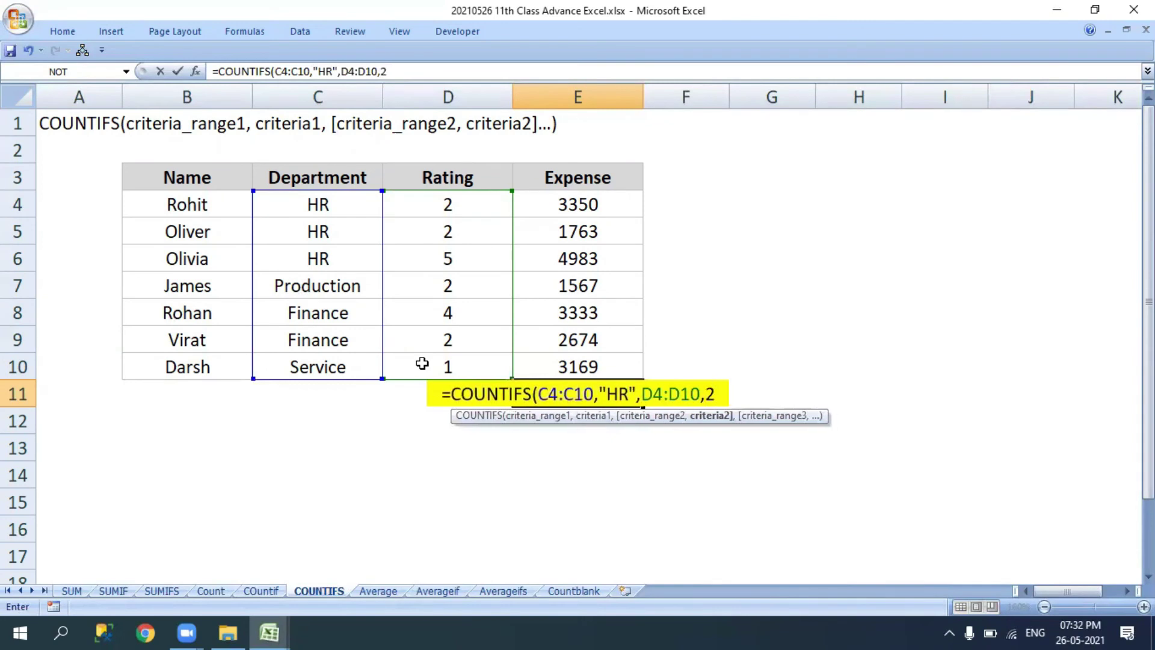
type(")")
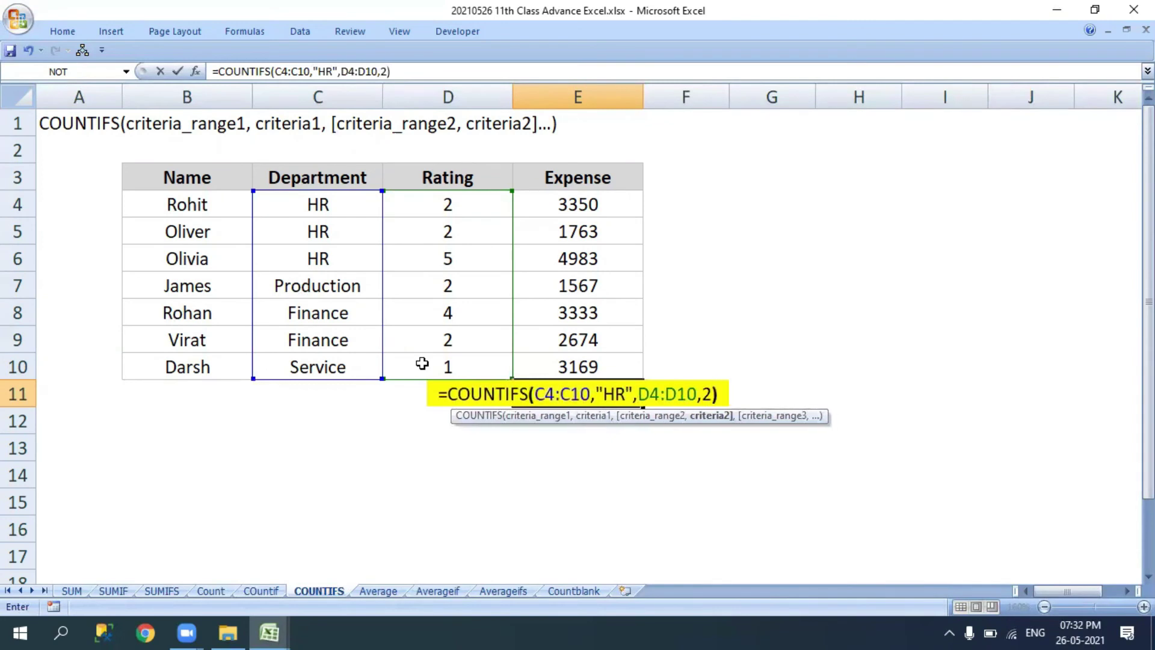
key("ctrl+Return")
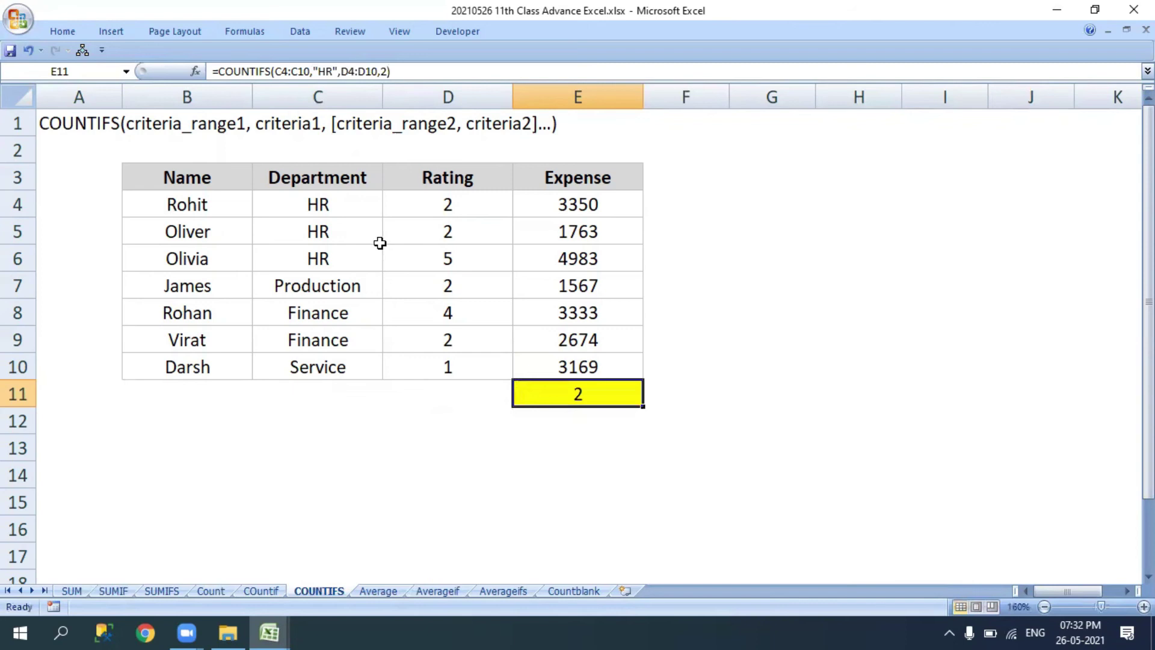
Step: Highlight the HR entries rated 2, then move to the Average sheet
left_click_drag(349, 210, 338, 259)
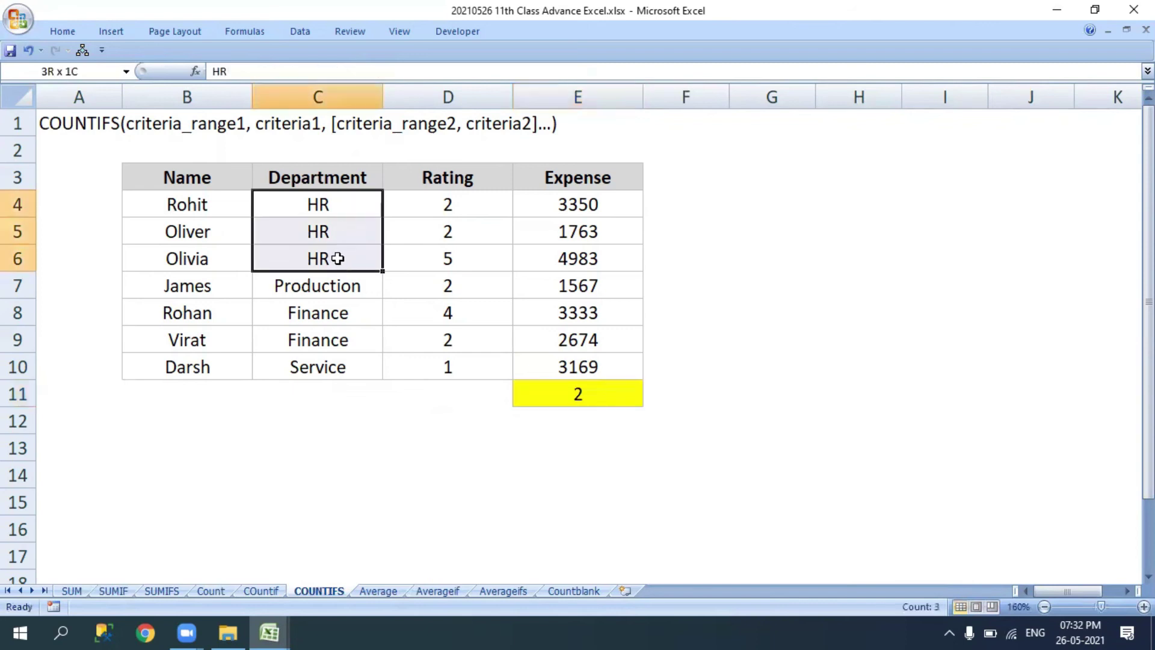
left_click_drag(435, 206, 436, 226)
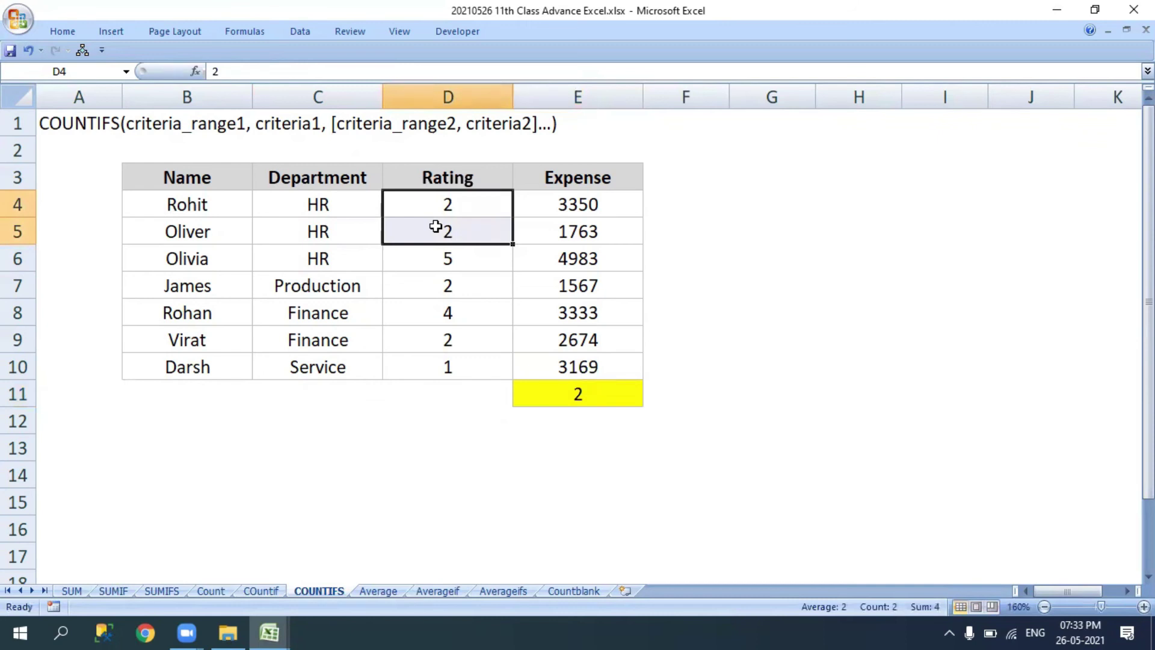
key("ctrl+Page_Down")
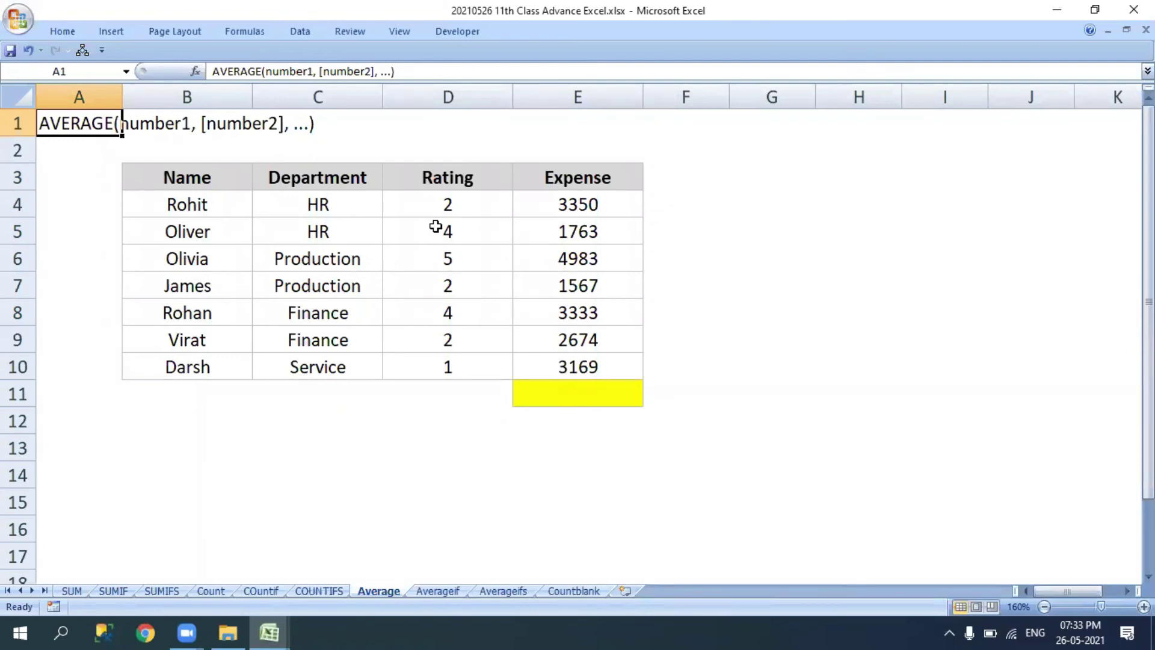
Step: Enter an AVERAGE formula over the expenses E4:E10 in E11
left_click(530, 388)
type("=AV")
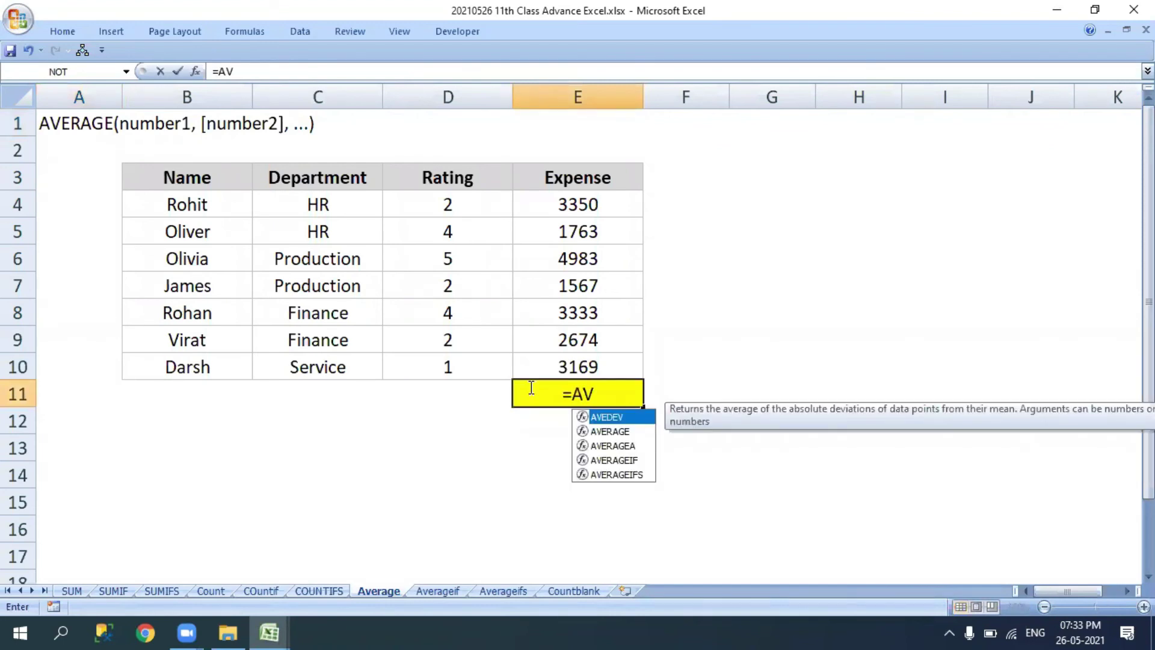
key("Down")
key("Tab")
key("Up")
key("shift+Up")
key("shift+Up")
key("shift+Up")
key("shift+Up")
key("shift+Up")
key("shift+Up")
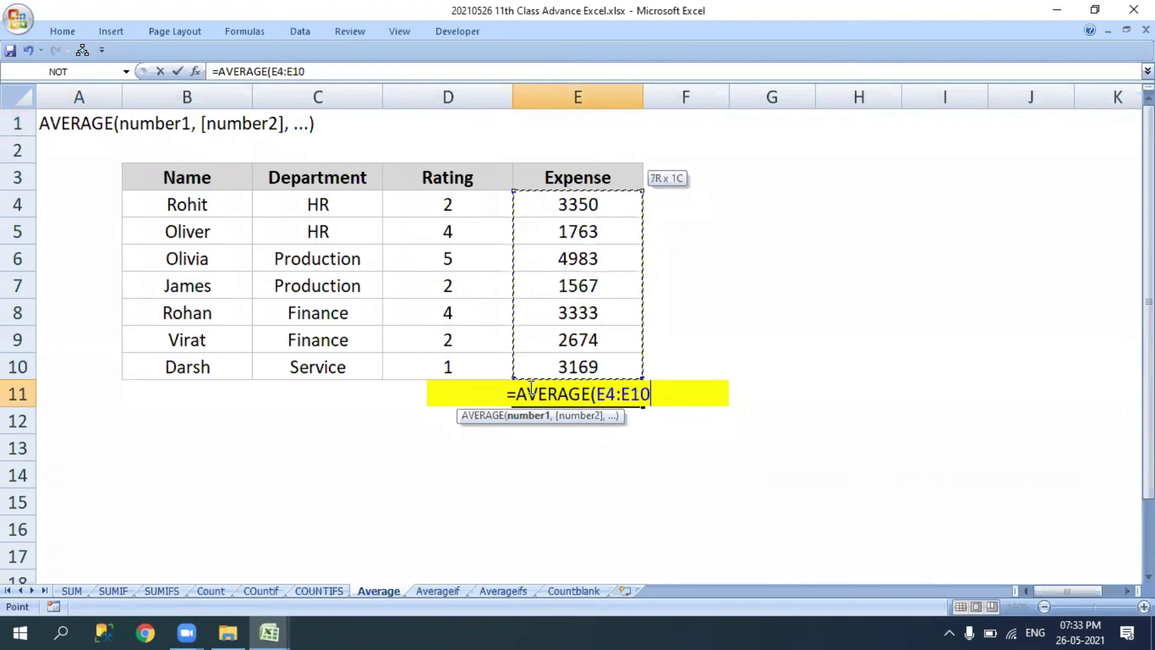
key("Return")
left_click(530, 387)
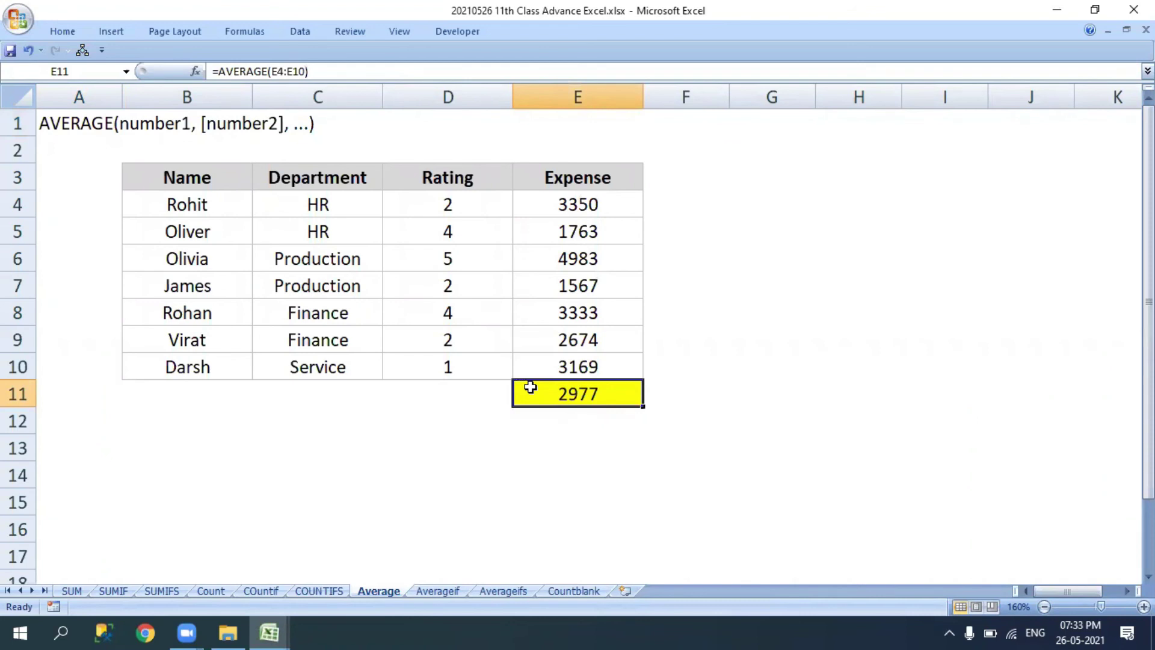
Step: Re-enter =AVERAGE(E4:E10) in E11, showing 2977, then go to the Averageif sheet
type("=AVERAGE(")
key("Up")
key("shift+Up")
key("shift+Up")
key("shift+Up")
key("shift+Up")
key("shift+Up")
key("shift+Up")
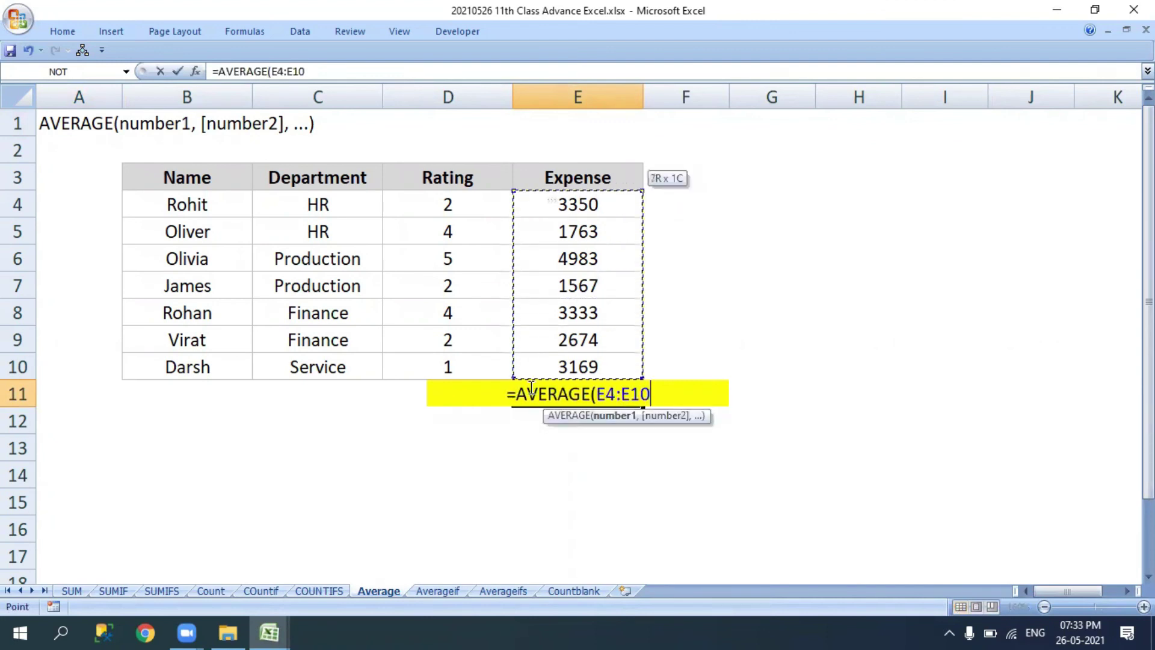
type(")")
key("Return")
left_click(530, 387)
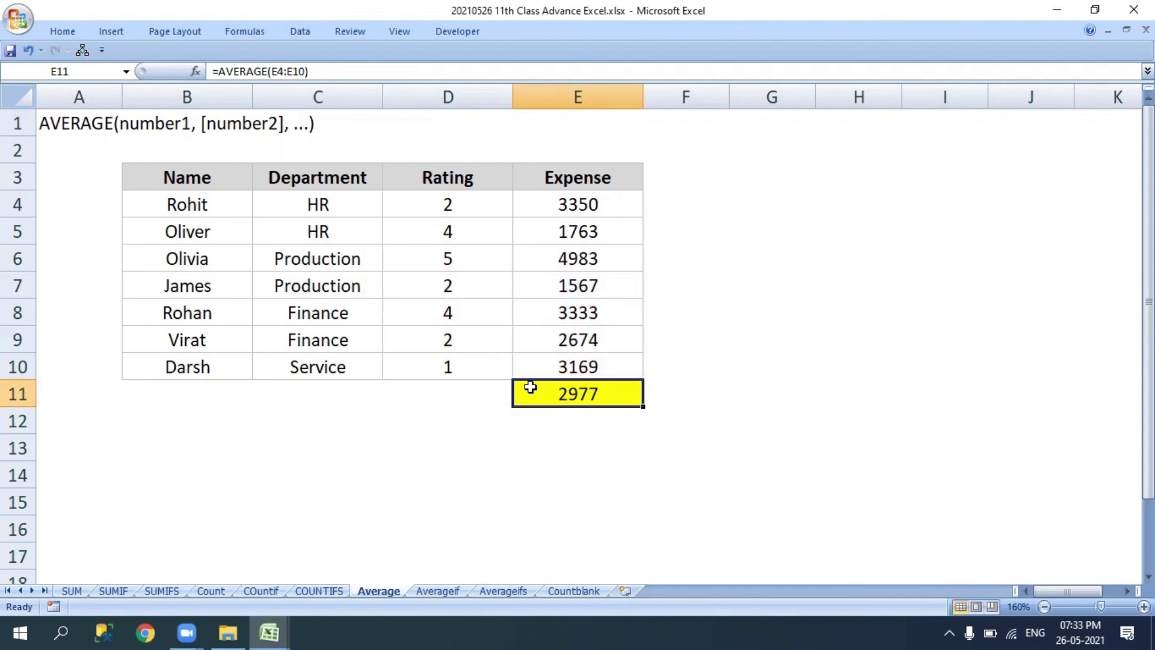
key("ctrl+Page_Down")
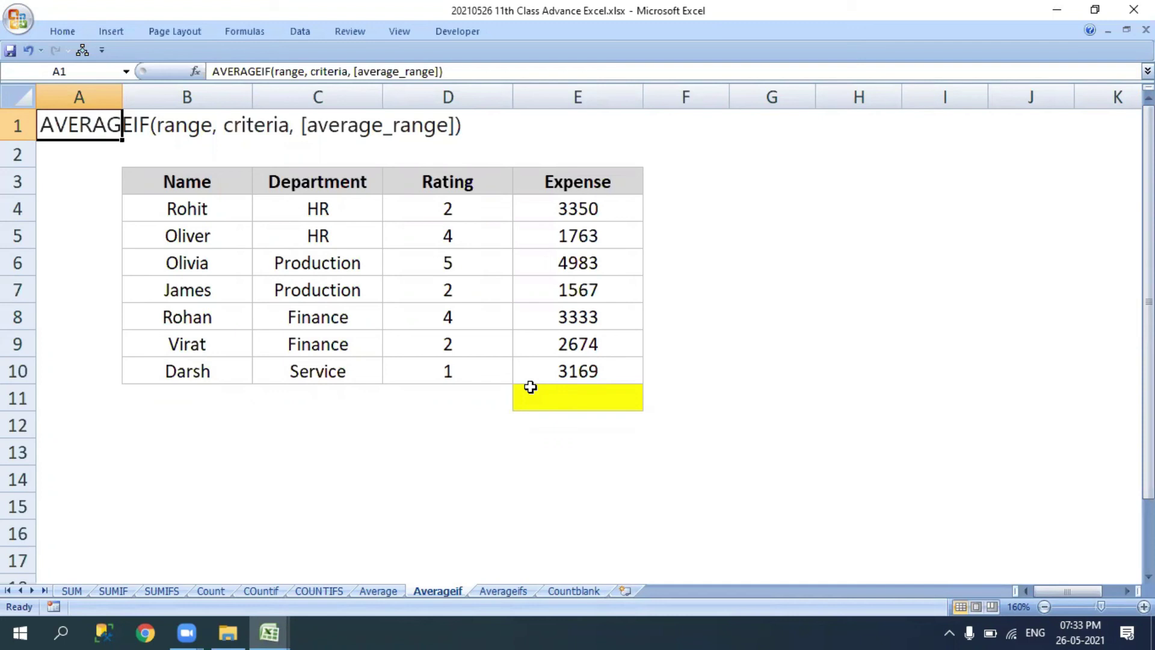
Step: Start an AVERAGEIF function in E11, discarding a mistaken AVERAGE entry
left_click(533, 388)
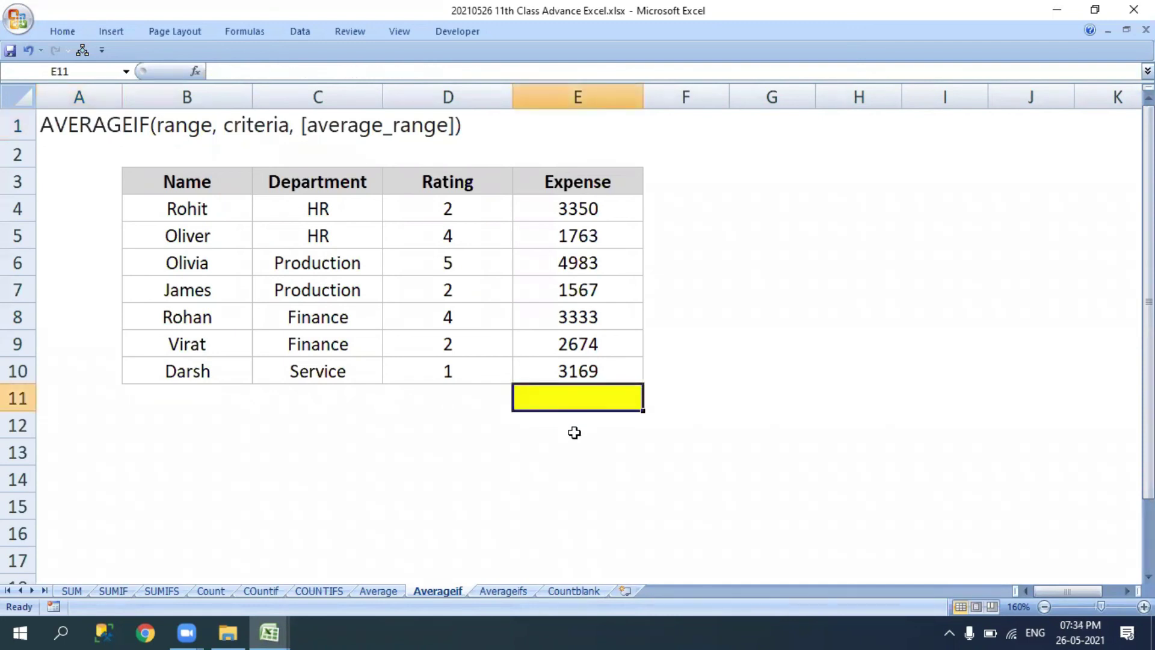
type("=AV")
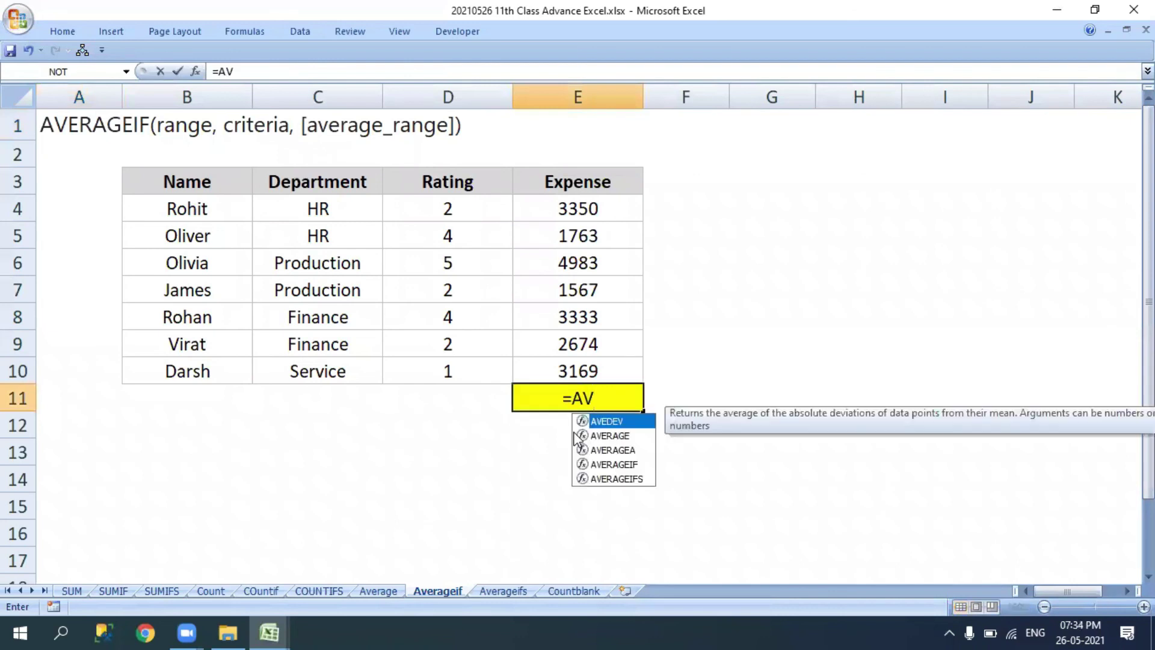
key("Down")
key("Tab")
key("Escape")
type("=AVE")
key("Down")
key("Down")
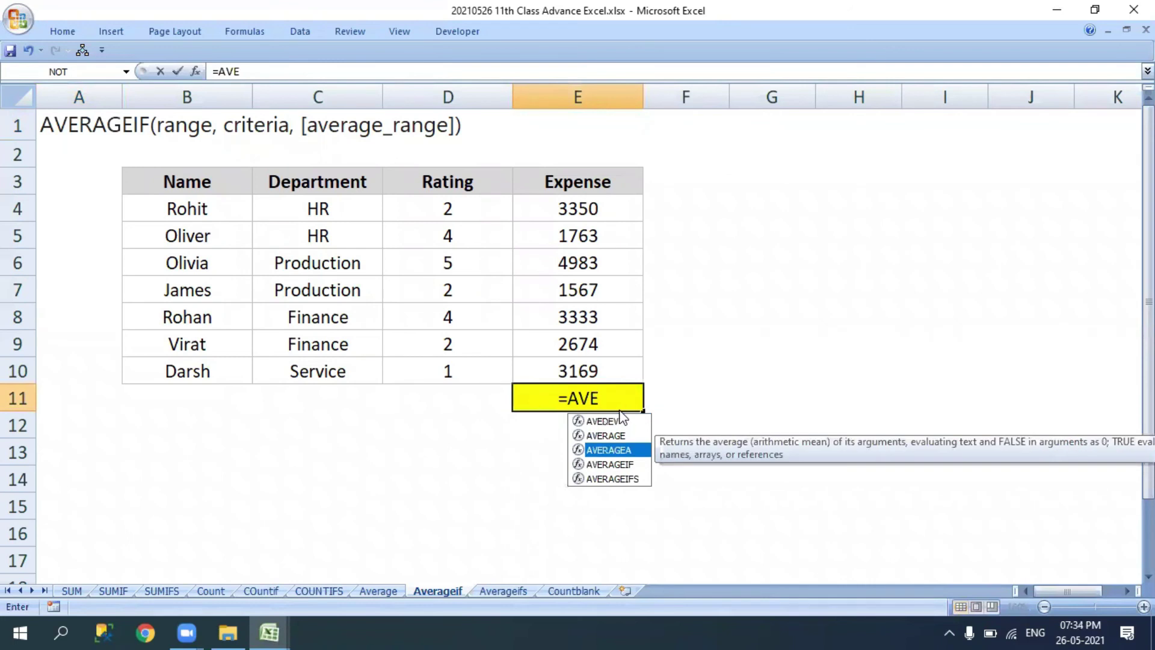
key("Down")
key("Tab")
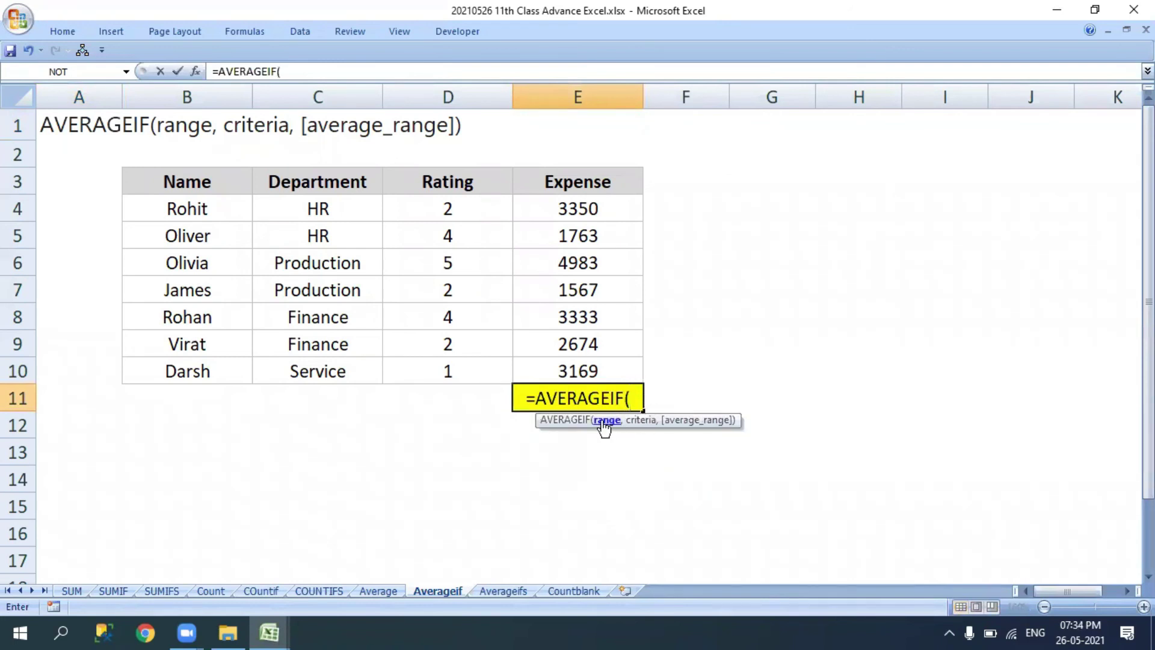
Step: Complete =AVERAGEIF(C4:C10,"HR",E4:E10) giving 2556.5, and point out the two HR expenses
left_click_drag(335, 210, 336, 358)
type(",")
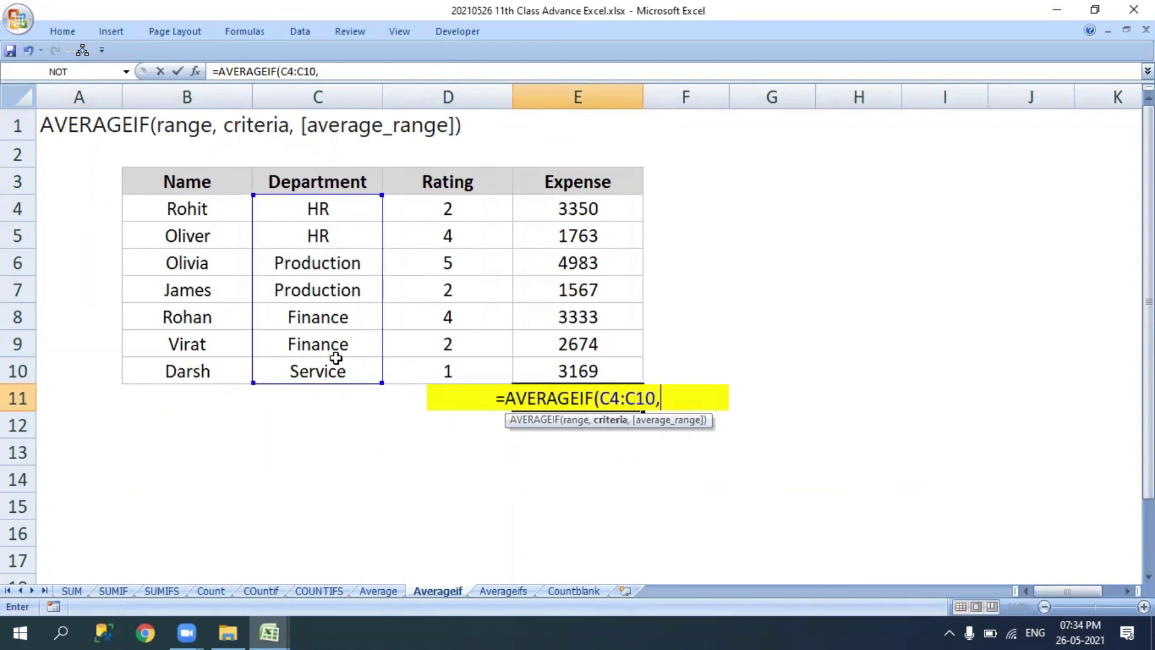
type("\"")
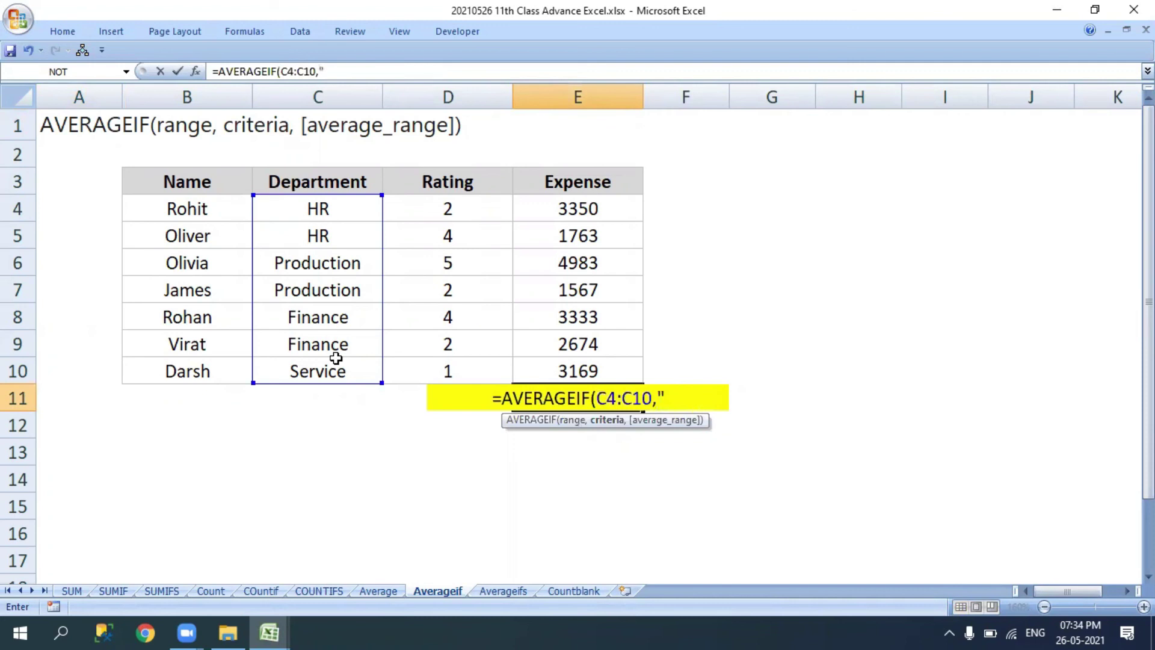
type("HR\"")
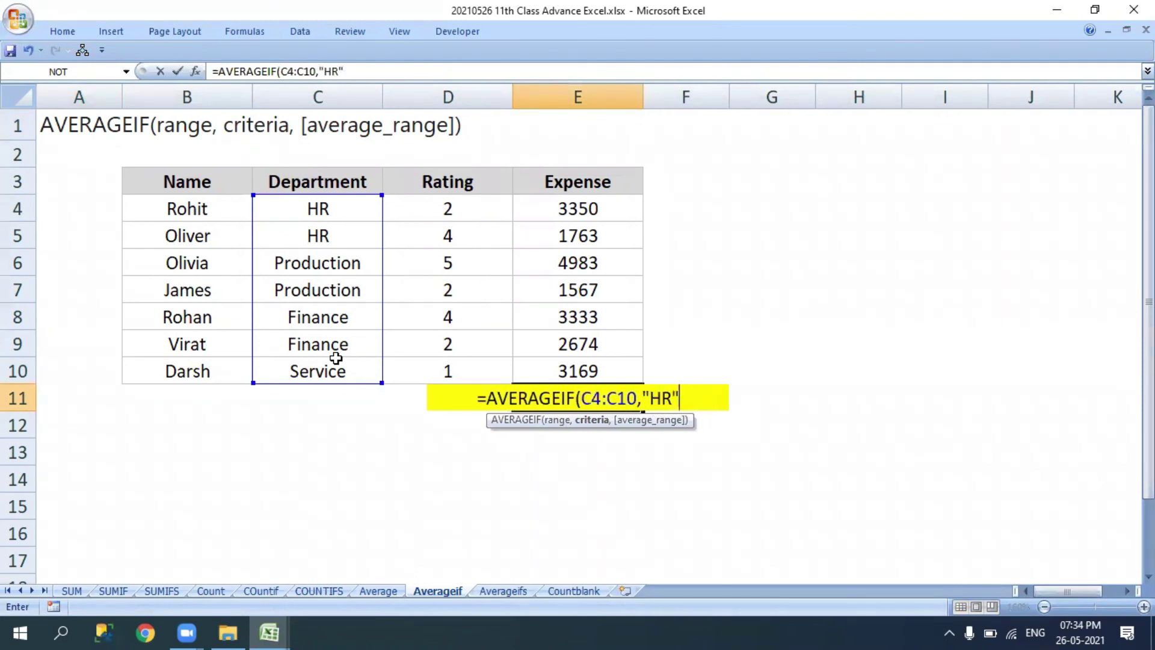
type(",")
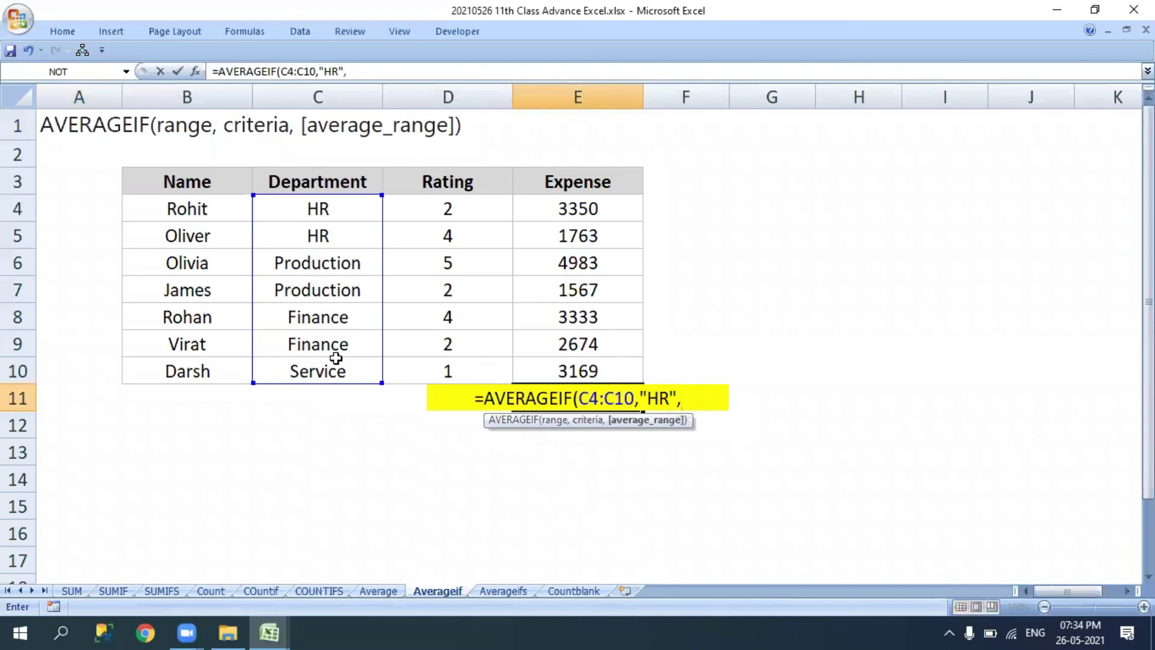
left_click_drag(561, 210, 560, 358)
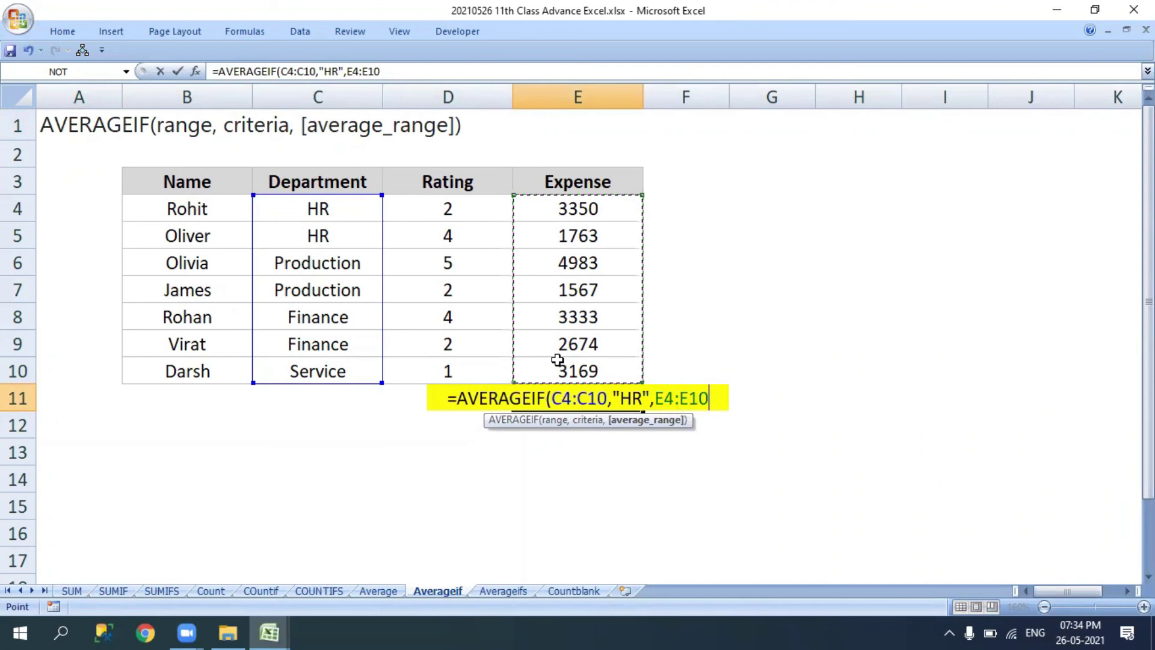
type(")")
key("Return")
key("Up")
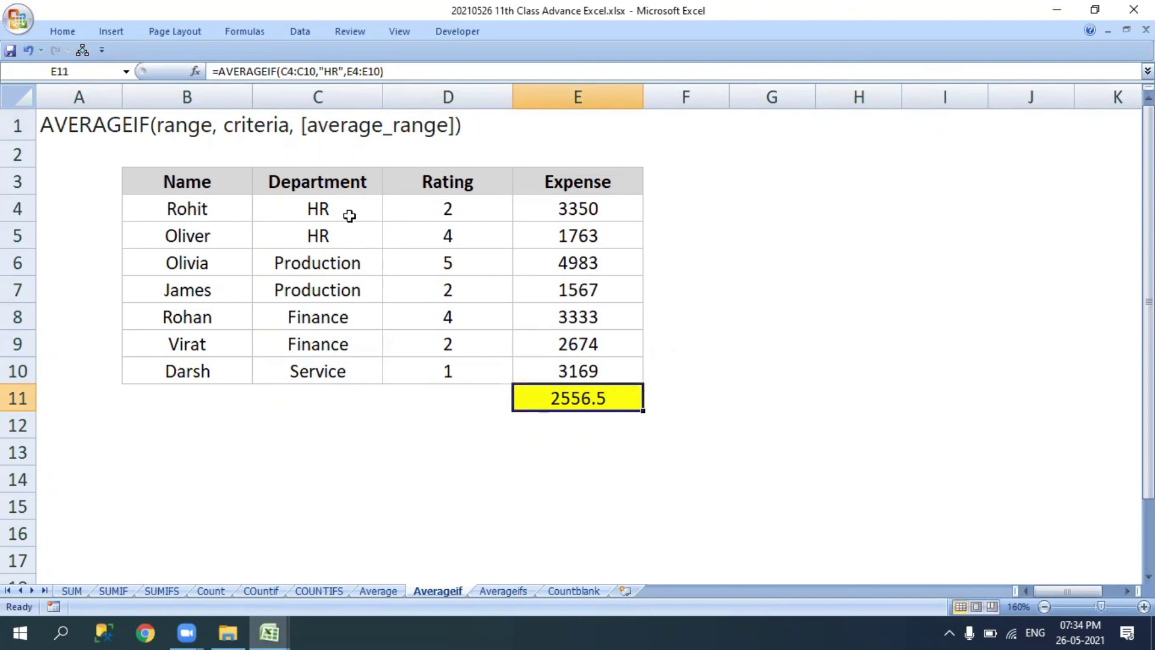
left_click_drag(348, 214, 343, 240)
left_click_drag(562, 208, 571, 239)
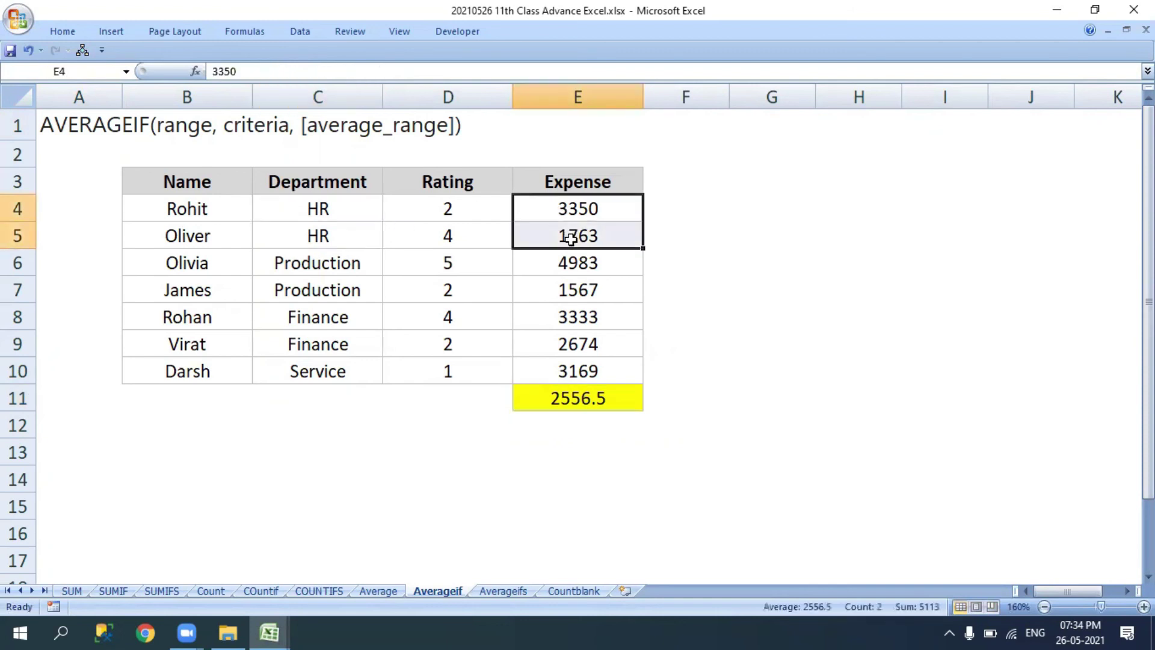
Step: Review the HR expense values, then delete the AVERAGEIF formula from E11
left_click(549, 291)
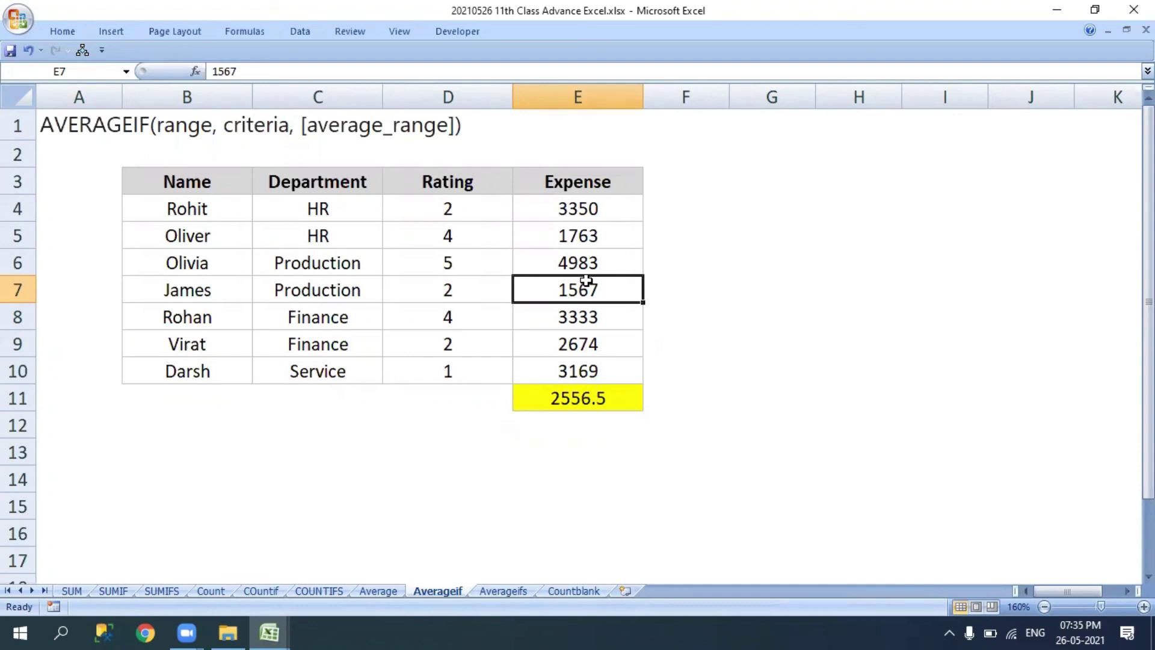
left_click_drag(607, 194, 603, 254)
left_click(583, 400)
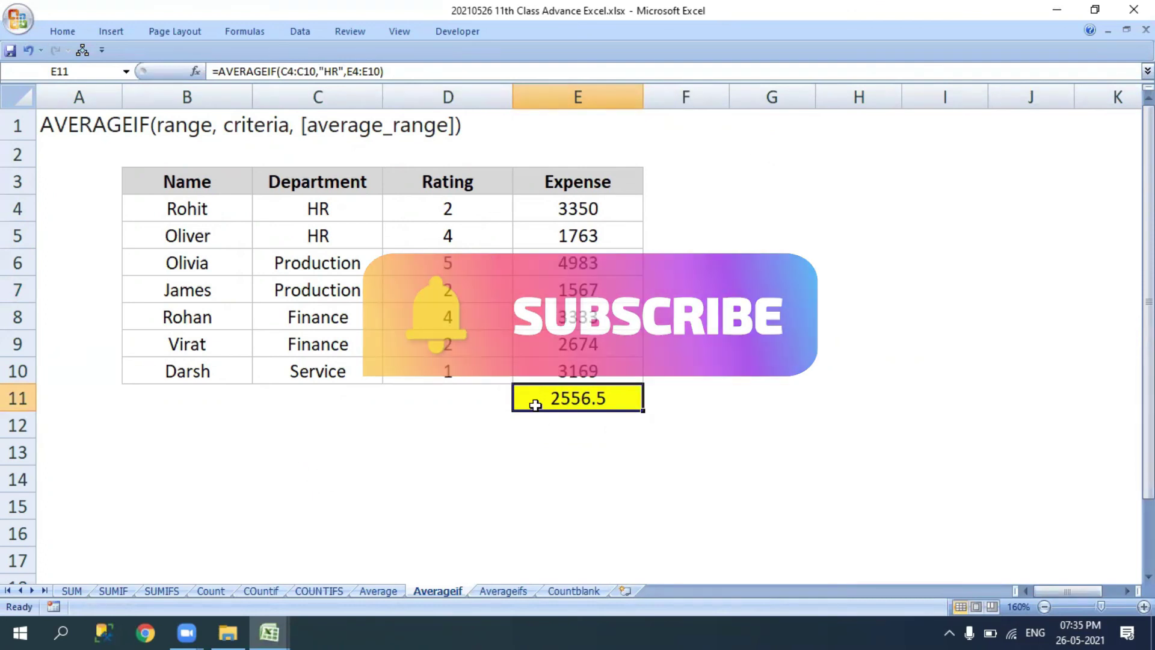
key("Delete")
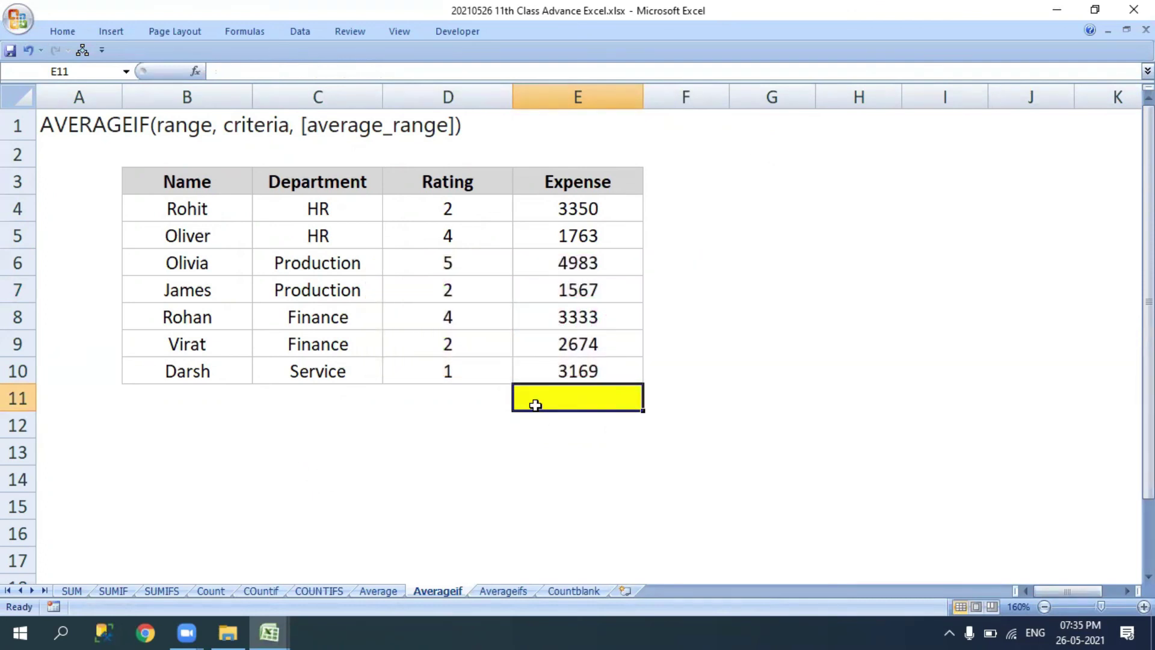
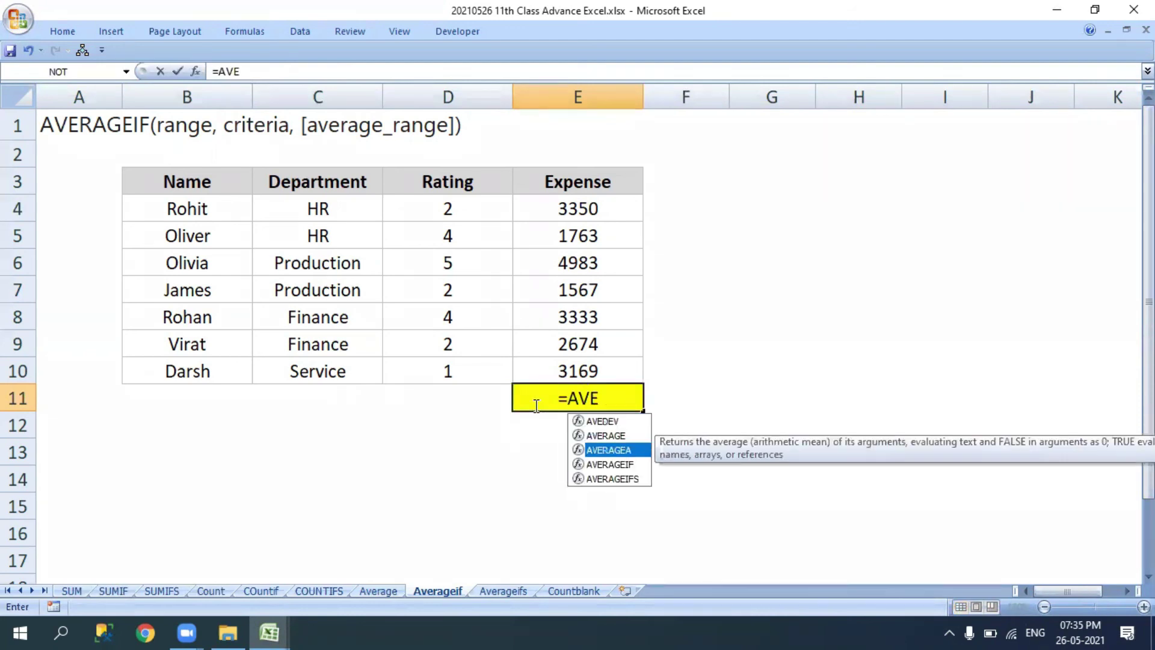
key("Down")
Step: Enter =AVERAGEIF(C4:C10,"HR",E4:E10) in E11 to average HR expenses, returning 2556.5
key("Tab")
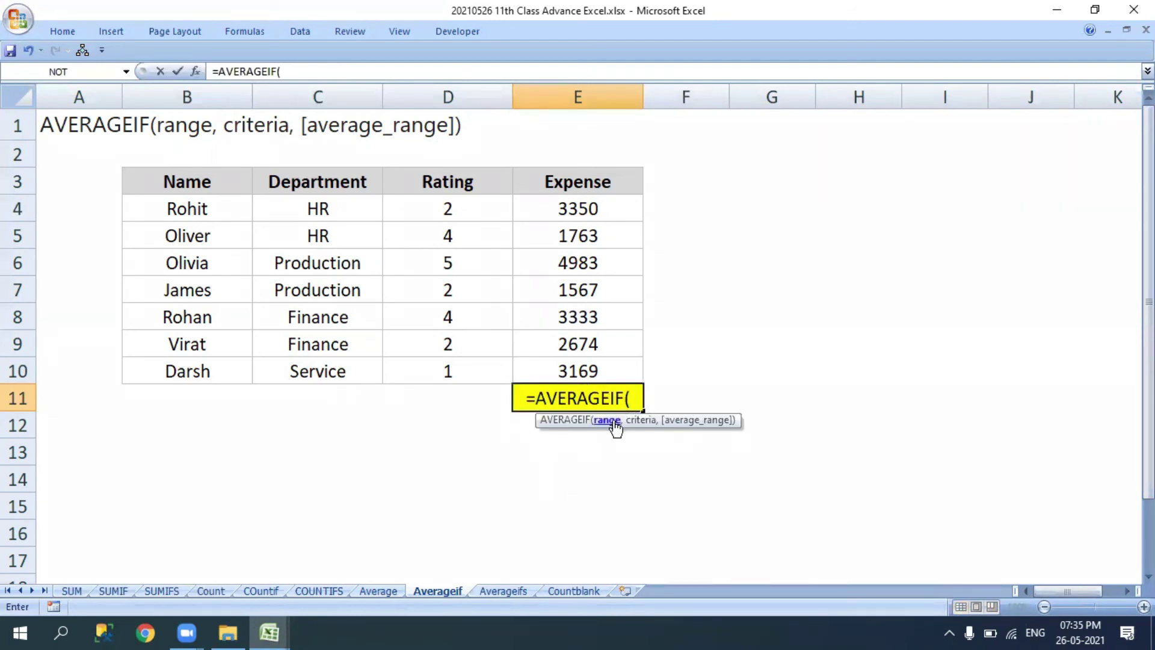
left_click_drag(351, 209, 341, 358)
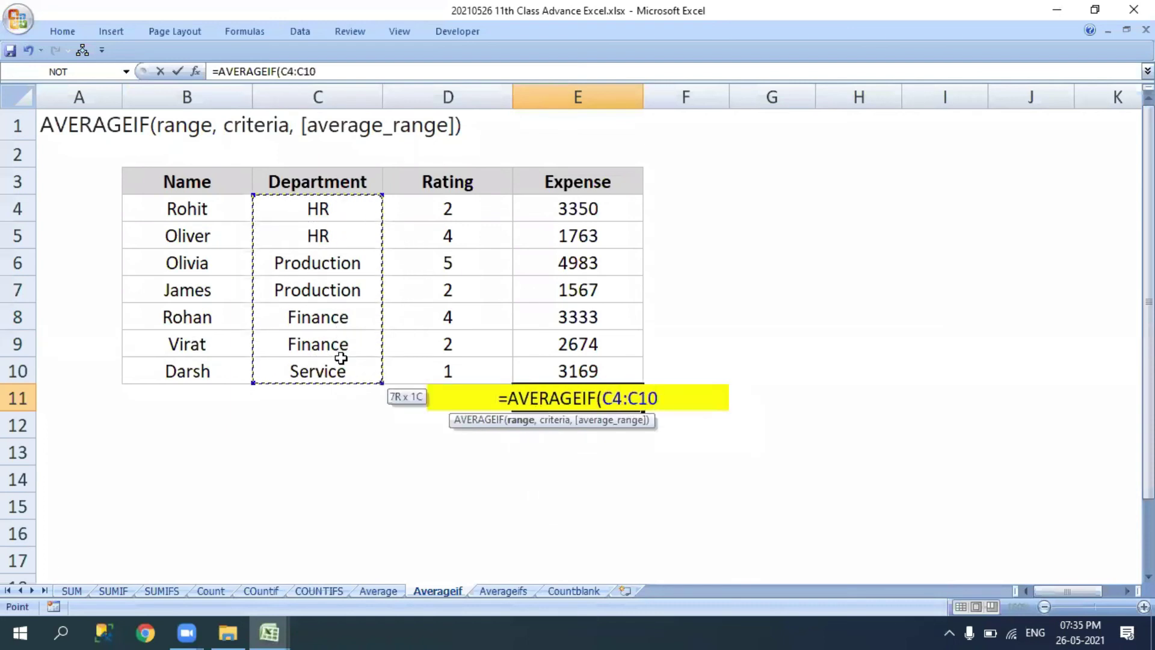
type(",")
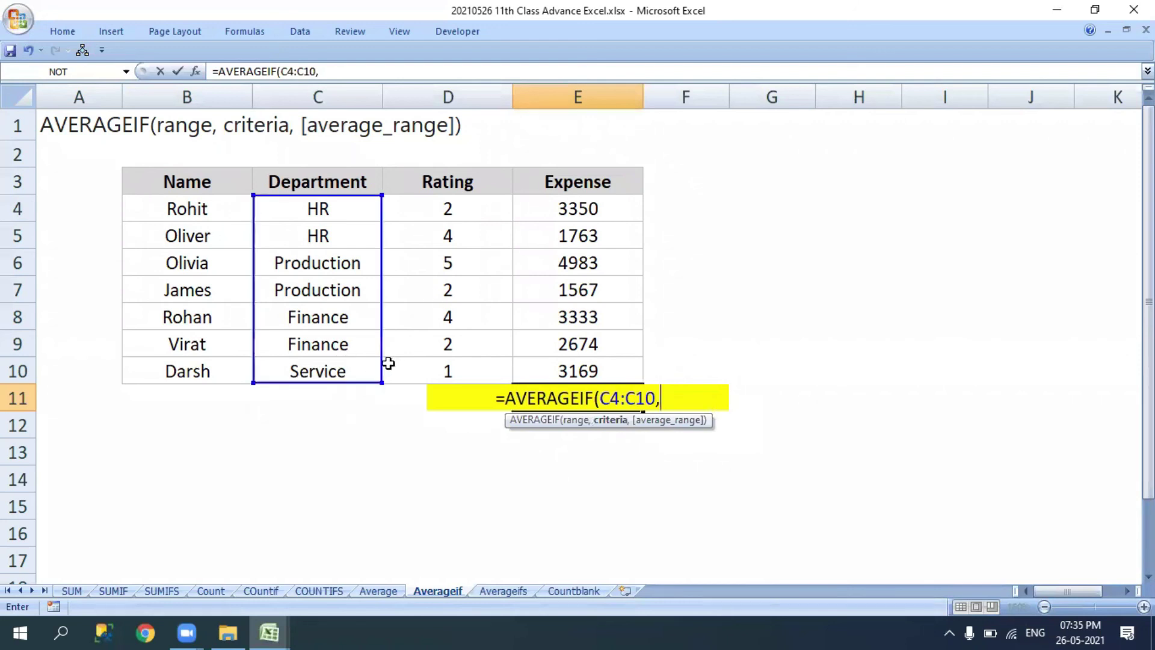
type("H")
key("BackSpace")
type("\"")
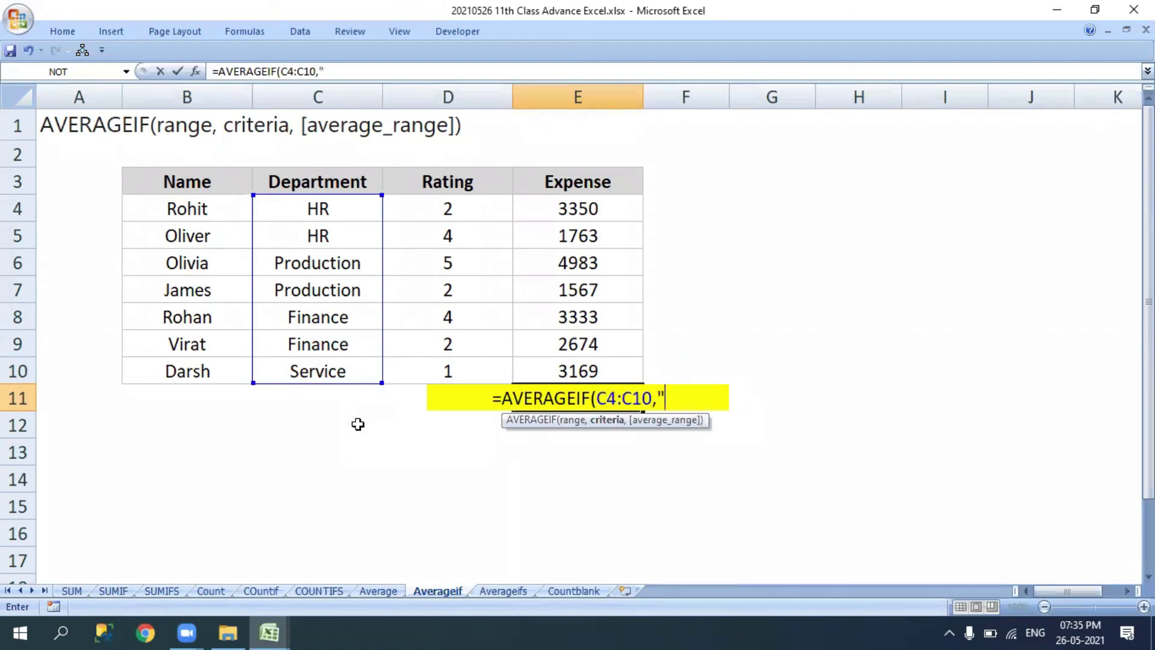
type("HR\",")
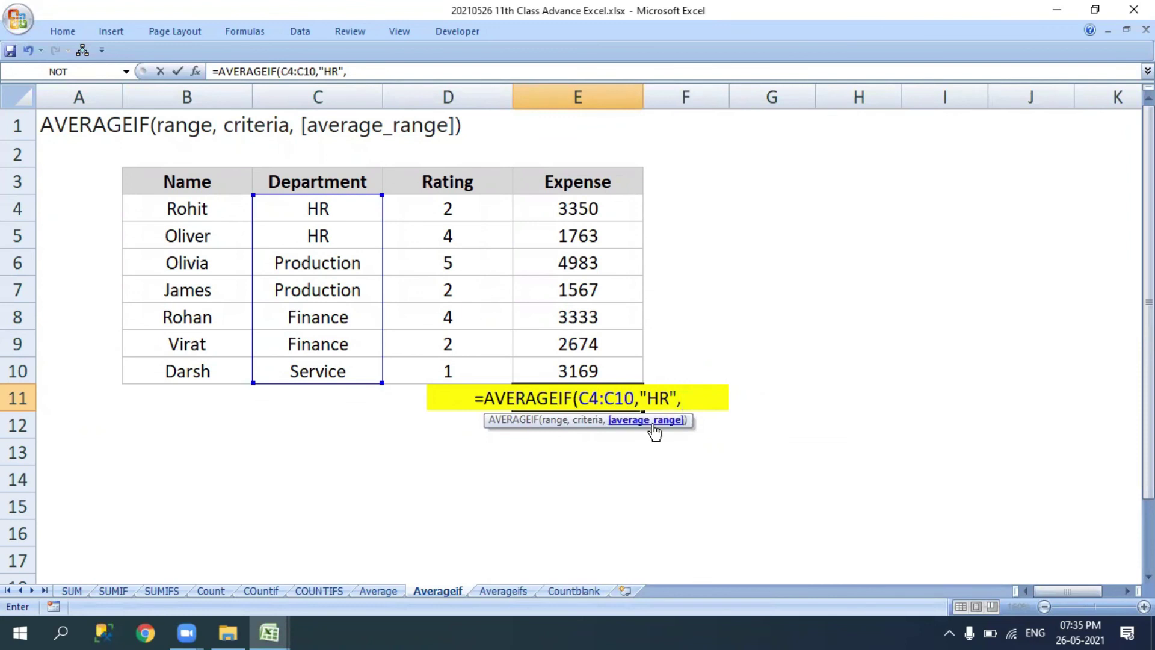
left_click(581, 210)
left_click_drag(581, 211, 571, 366)
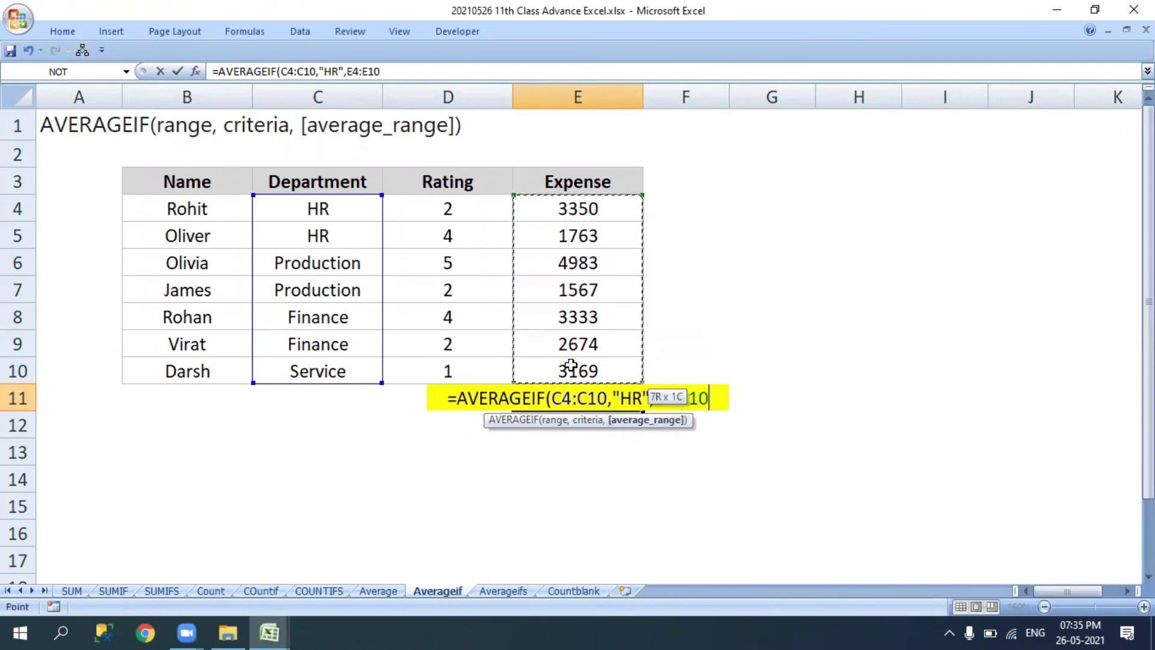
type(")")
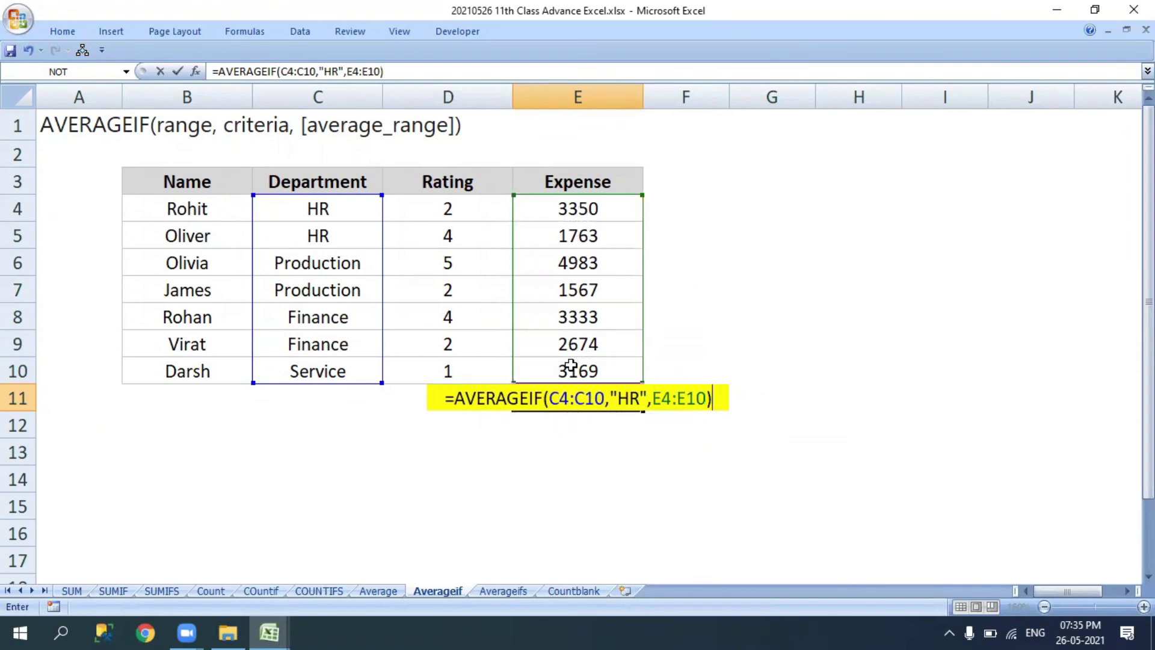
key("ctrl+Return")
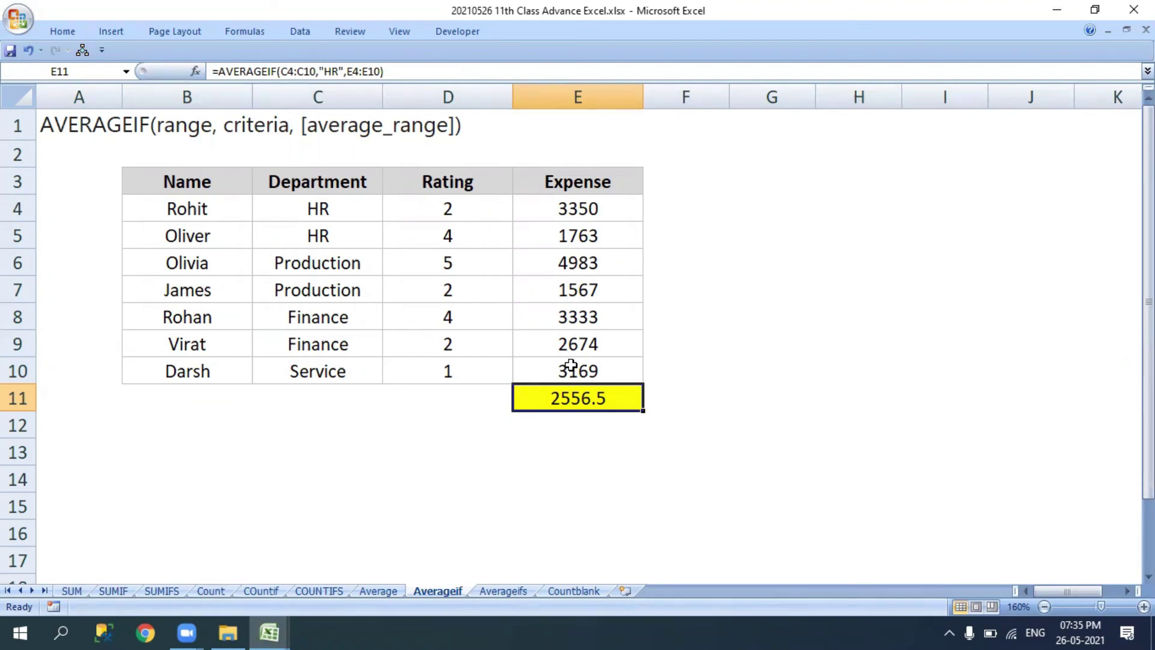
key("ctrl+Page_Down")
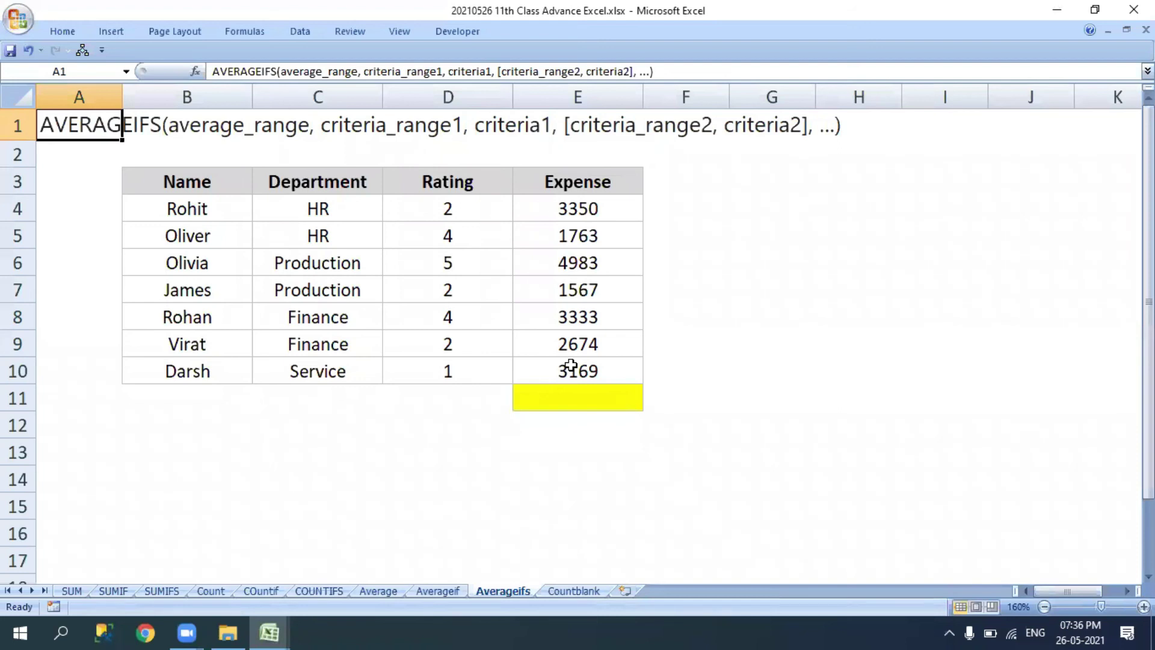
Step: Enter =AVERAGEIFS(E4:E10,C4:C10,"HR",D4:D10,2) in E11, returning 3350
left_click(582, 399)
type("=AVERG")
key("BackSpace")
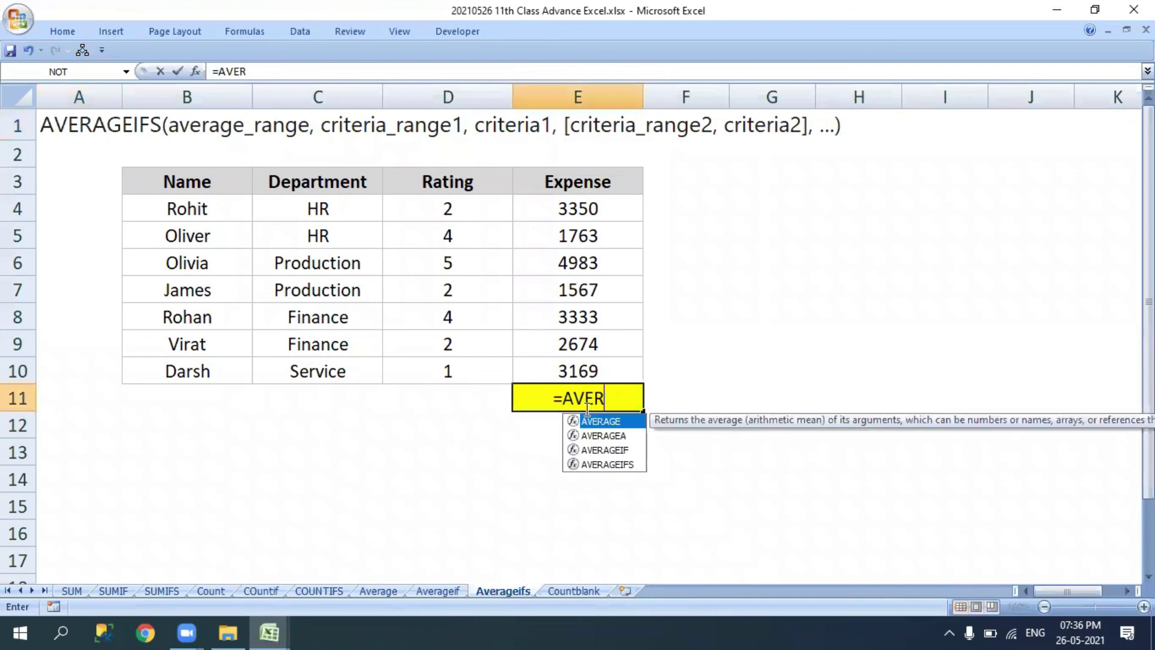
key("Down")
key("Down")
key("Down")
key("Tab")
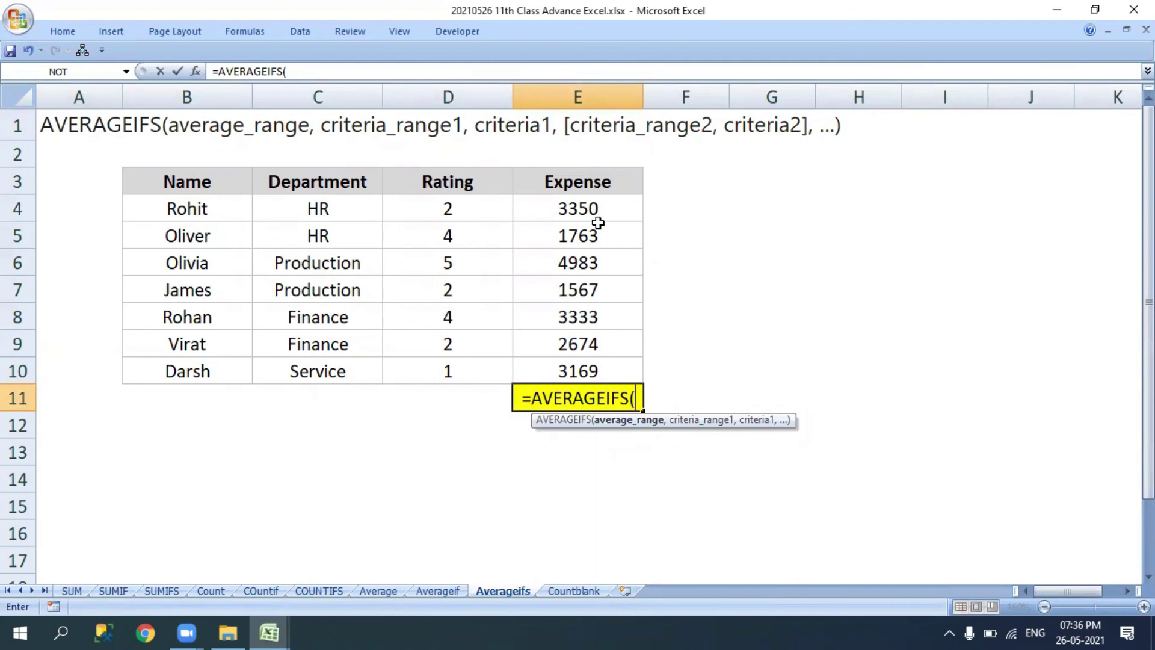
left_click_drag(598, 222, 606, 370)
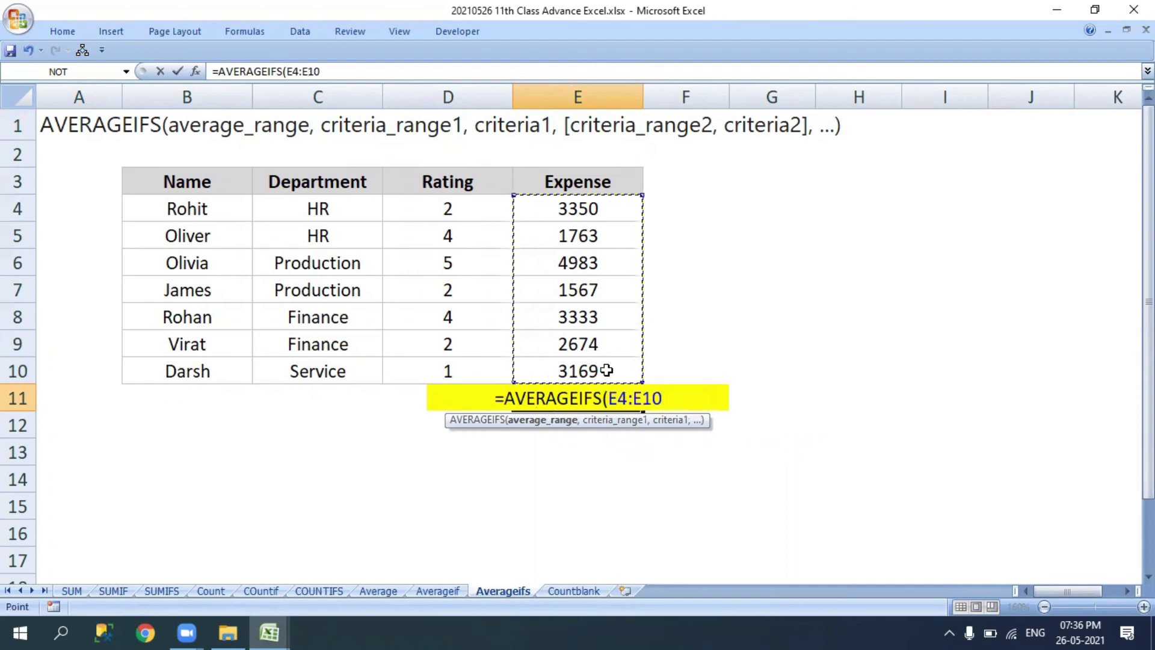
type(",")
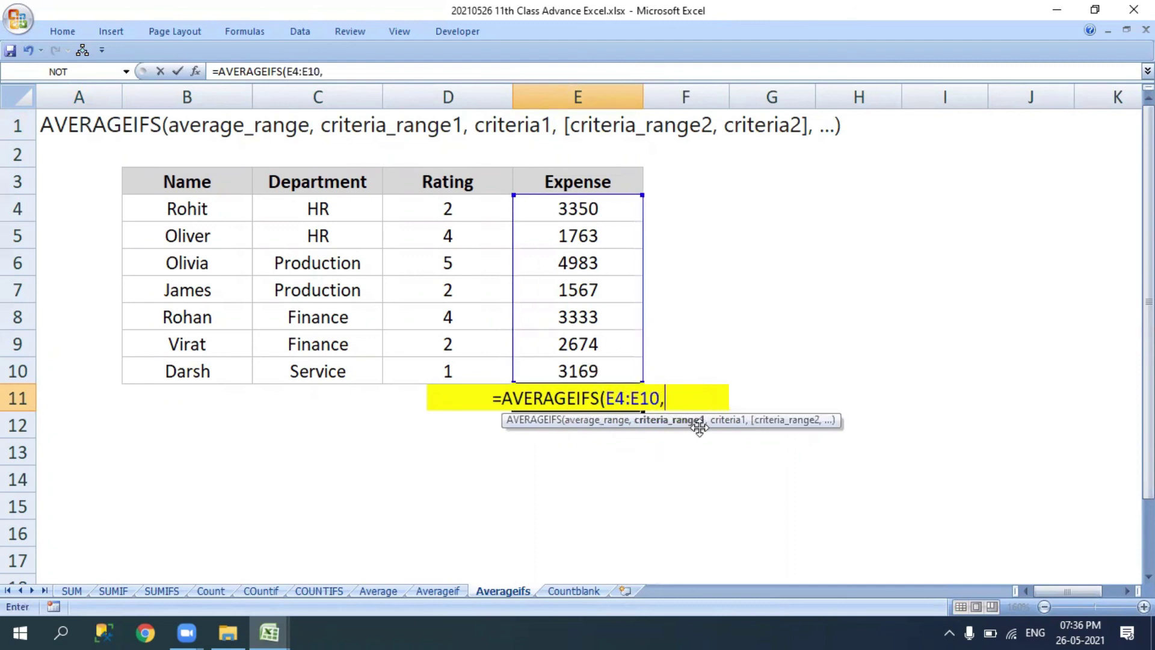
left_click_drag(342, 208, 332, 361)
type(",\"HR")
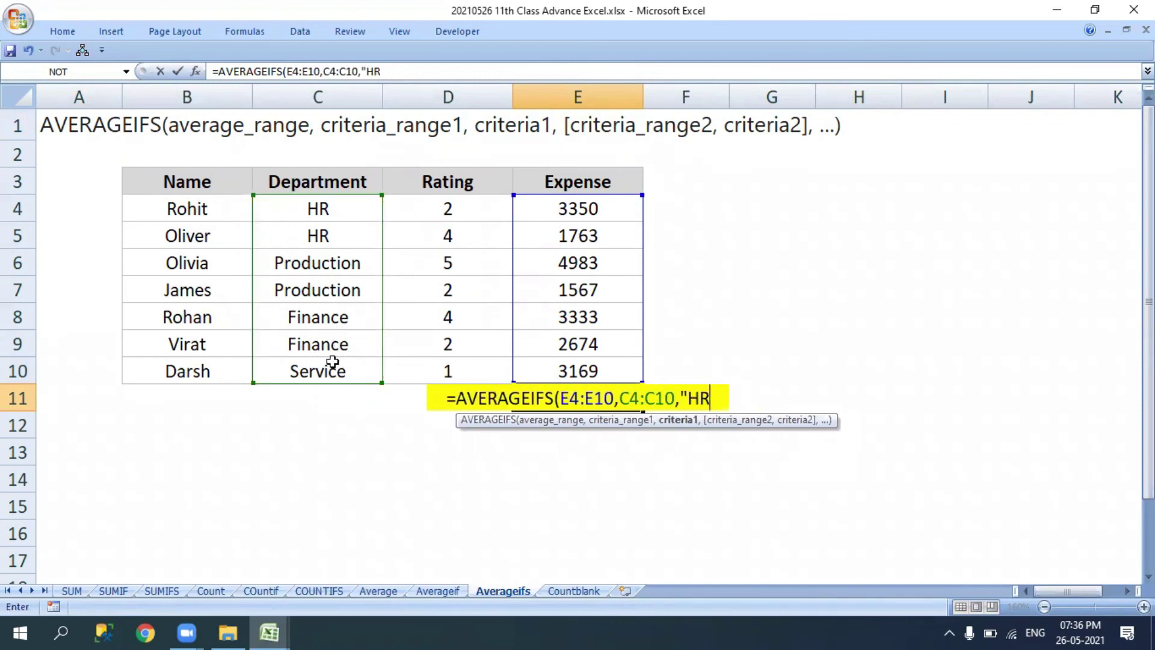
type("\",")
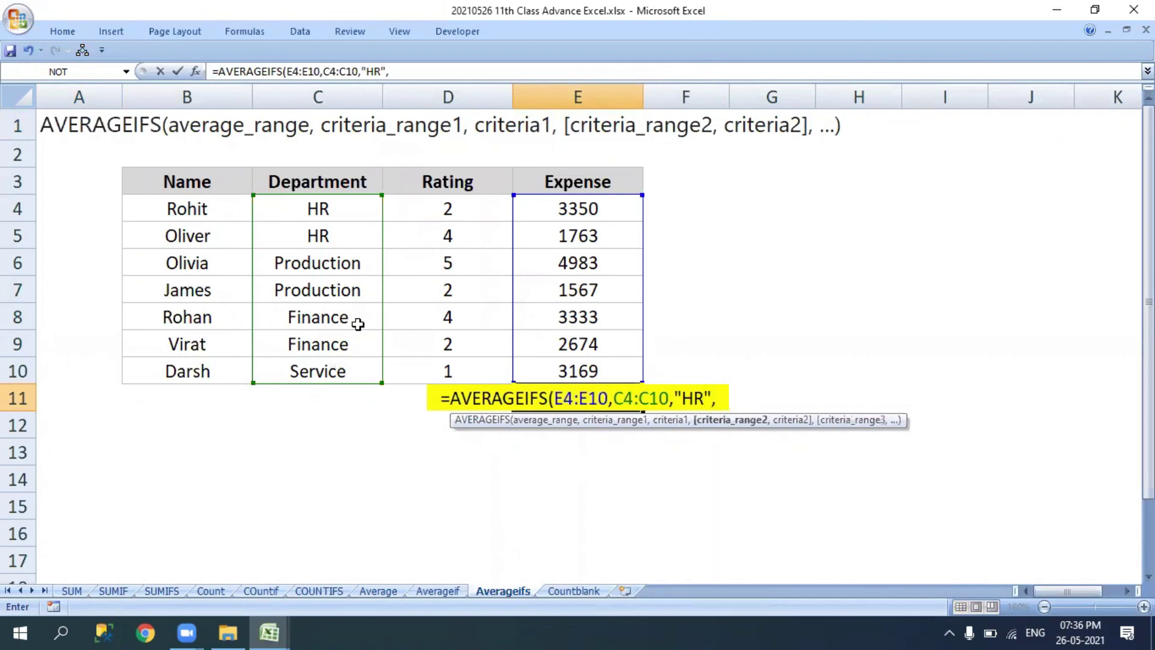
left_click_drag(421, 205, 433, 377)
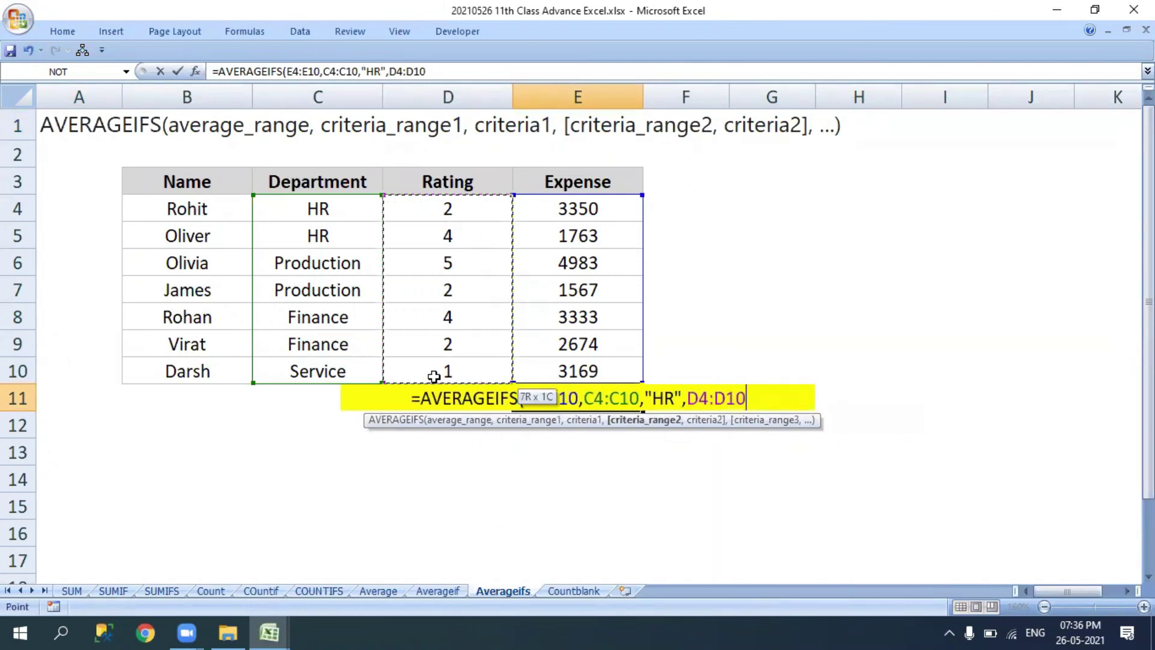
type(",2)")
key("ctrl+Return")
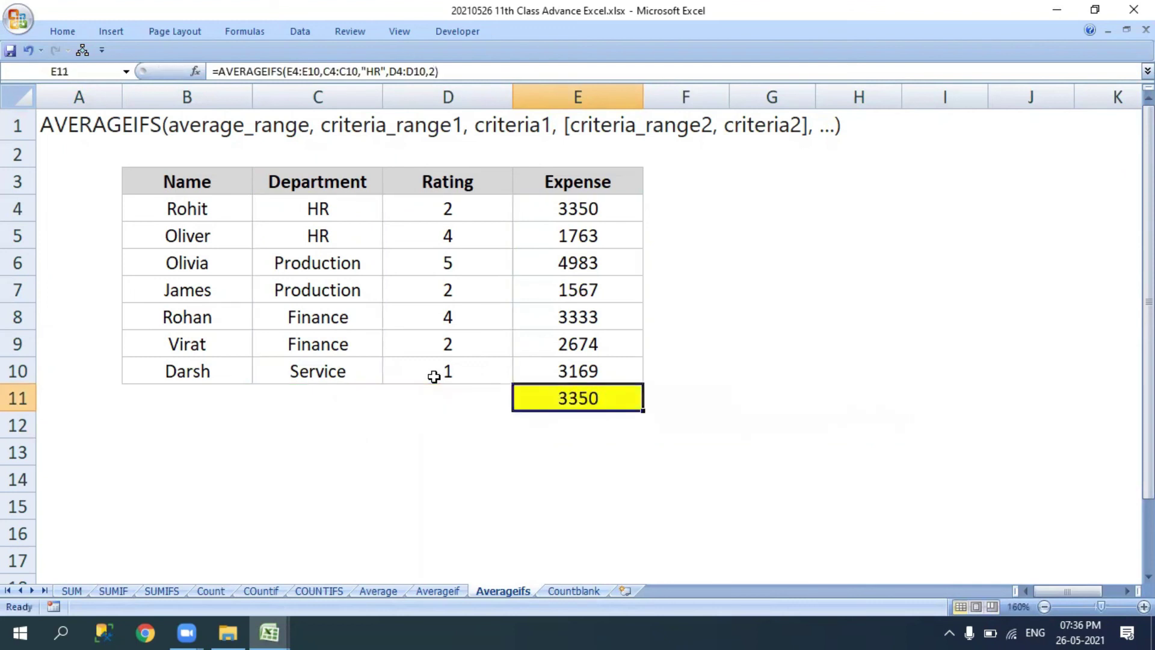
Step: Change the D5 rating from 4 to 2 so E11 shows 2556.5, then go to Countblank
left_click(463, 210)
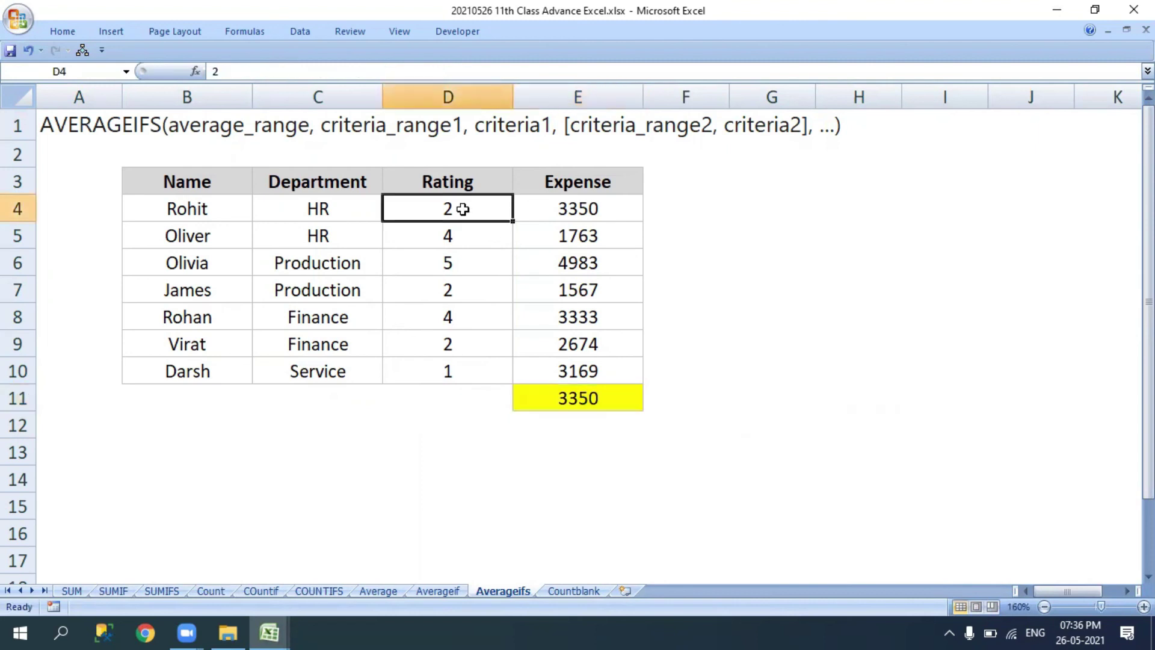
left_click(469, 237)
type("2")
key("Return")
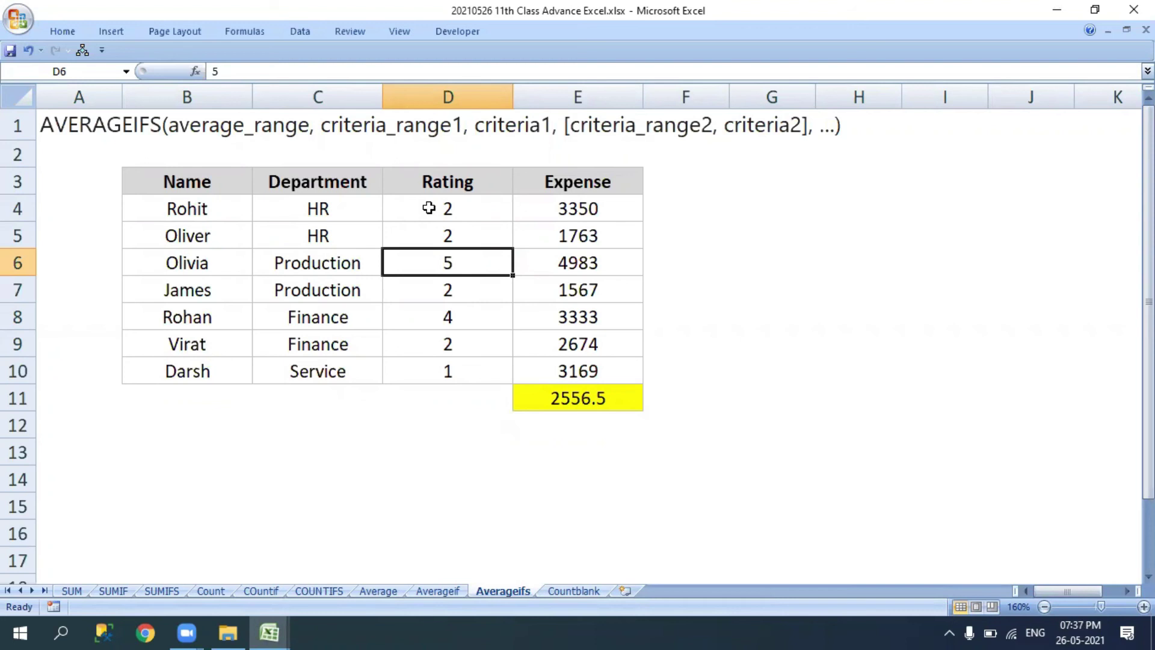
key("ctrl+Page_Down")
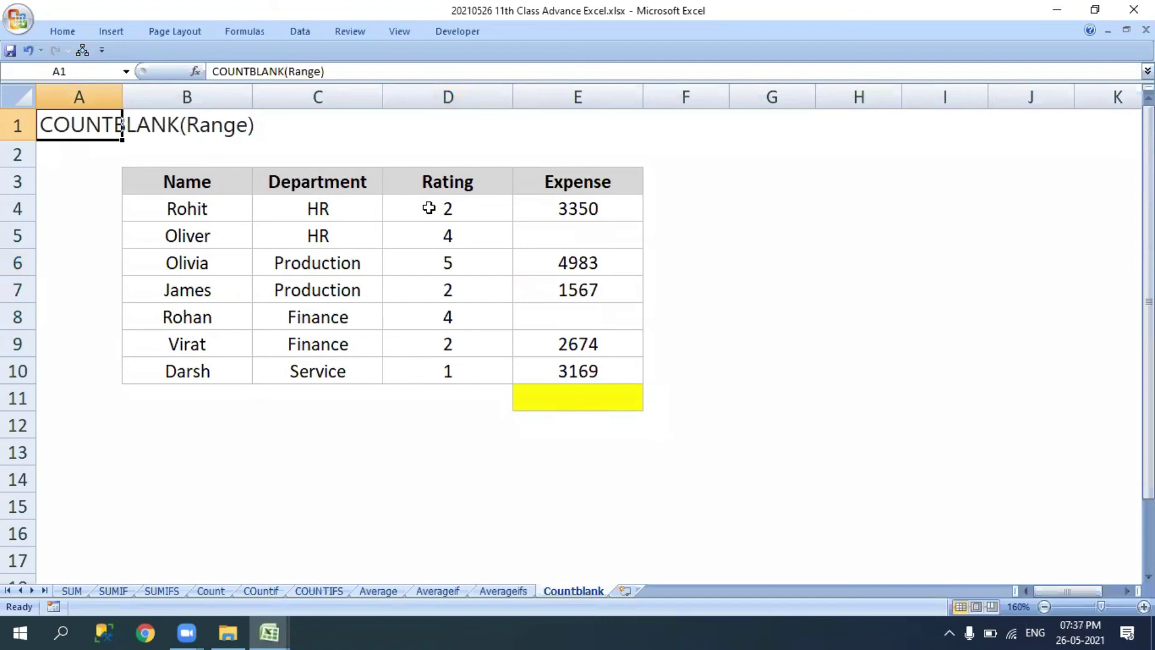
Step: Enter =COUNTBLANK(E4:E10) in E11 to count the empty Expense cells E5 and E8
left_click(550, 231)
left_click(560, 317)
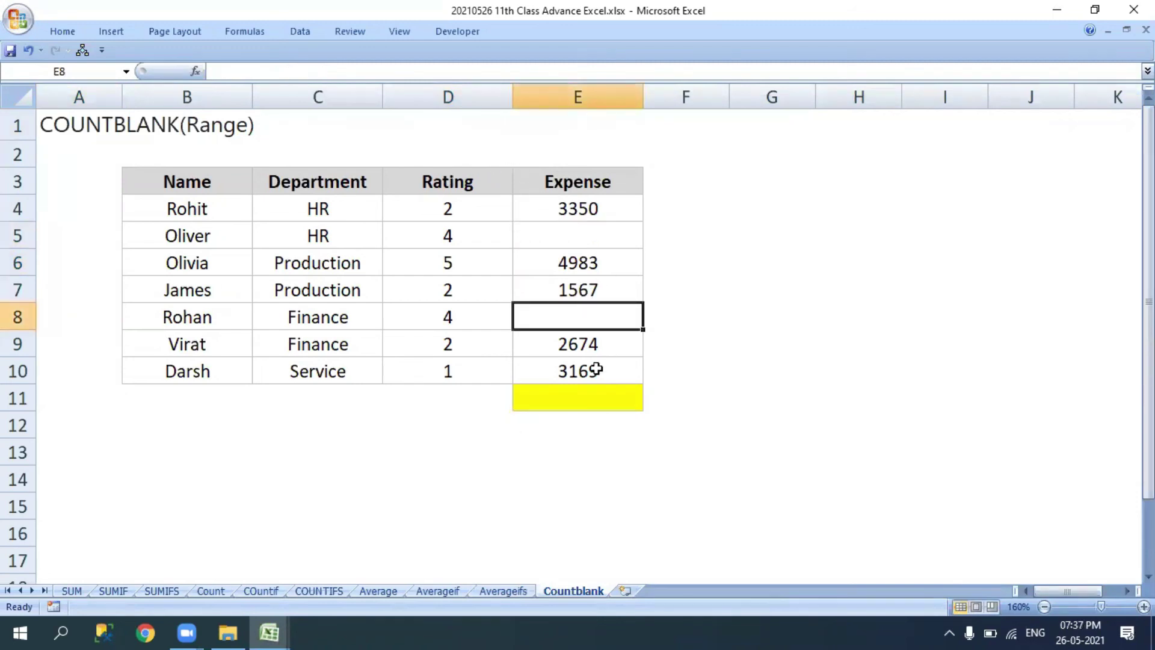
left_click(571, 395)
type("=COUNT")
key("Down")
key("Down")
key("Tab")
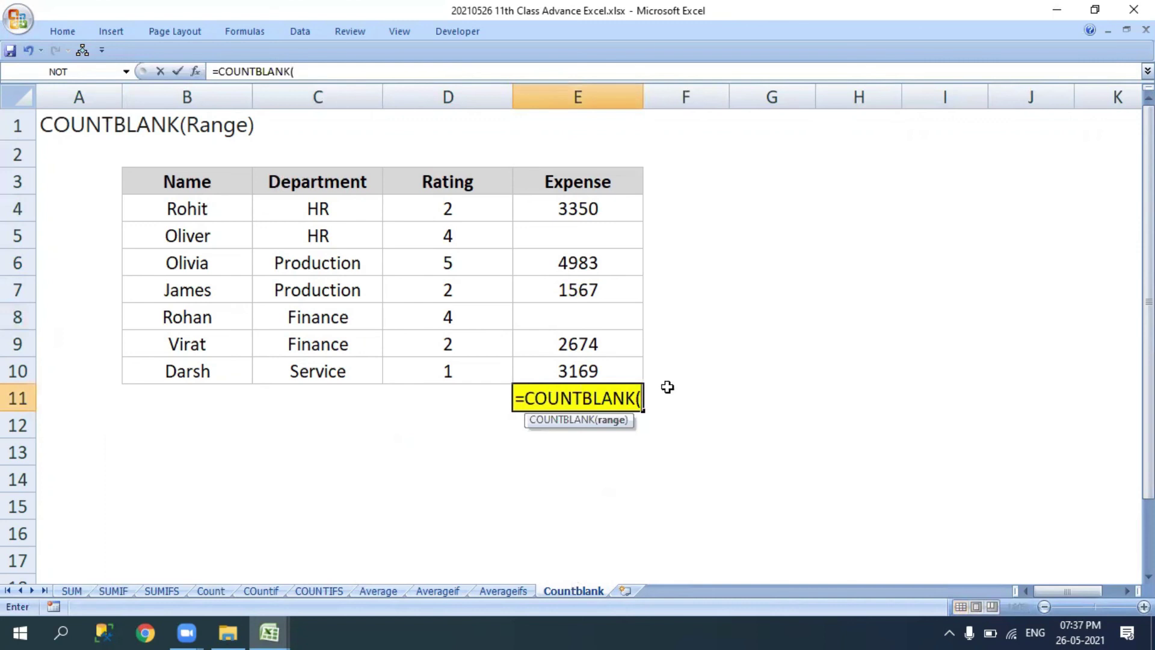
left_click_drag(588, 370, 588, 207)
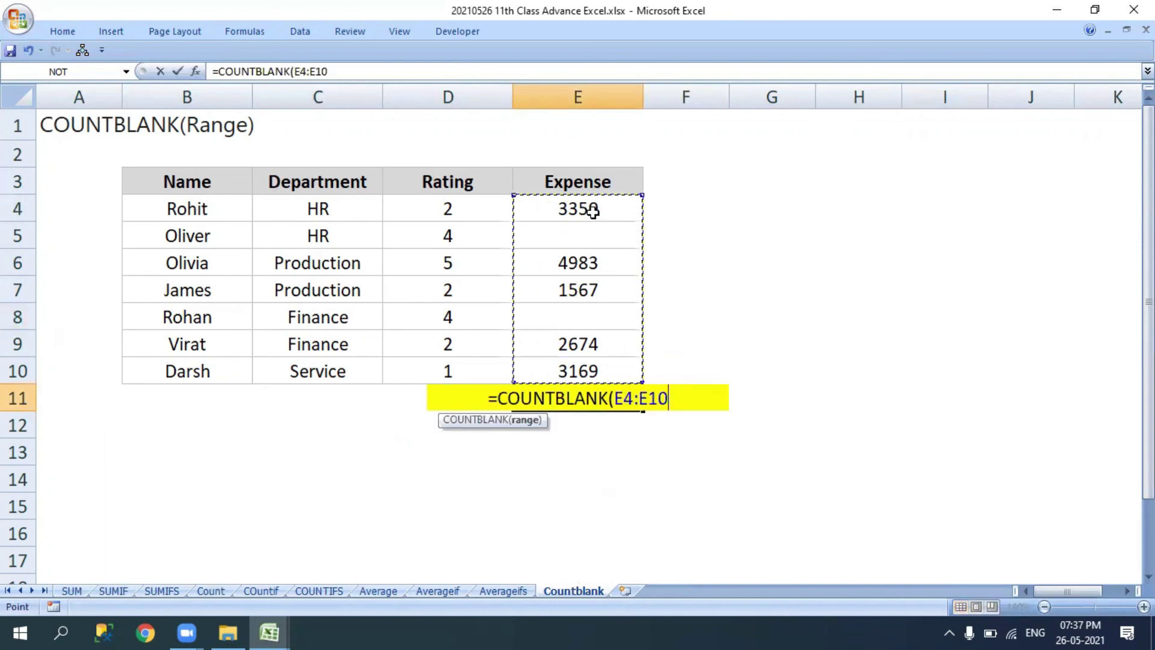
type(")")
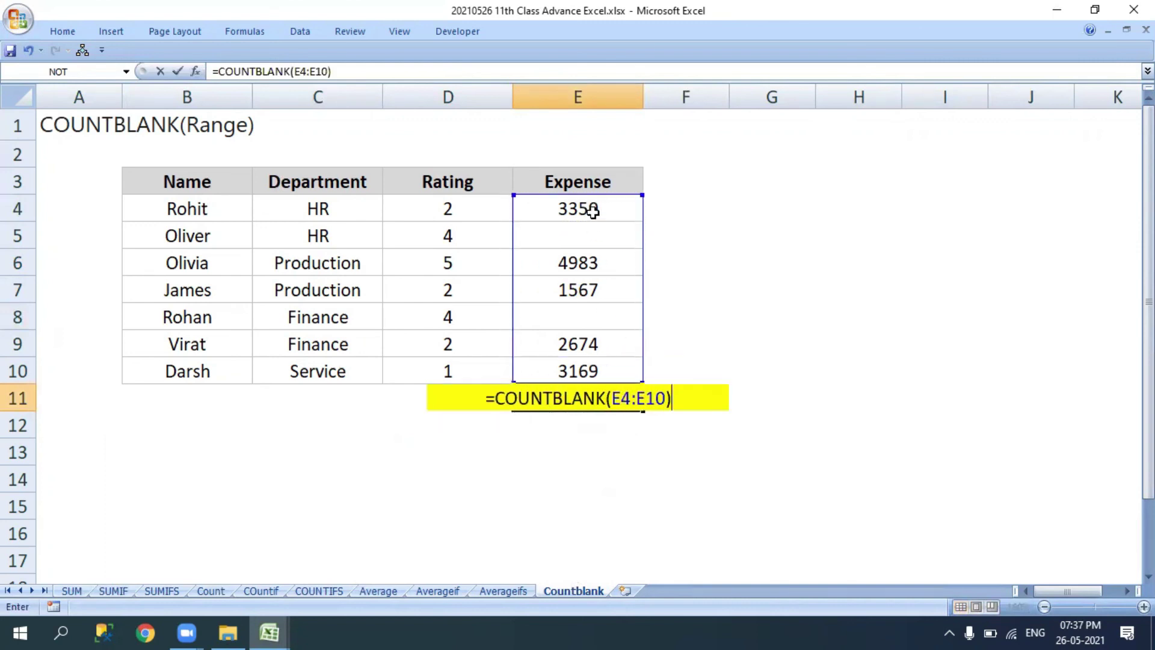
key("Return")
key("Up")
Step: Clear the 1567 expense from E7 so the blank count in E11 becomes 3
left_click(595, 235)
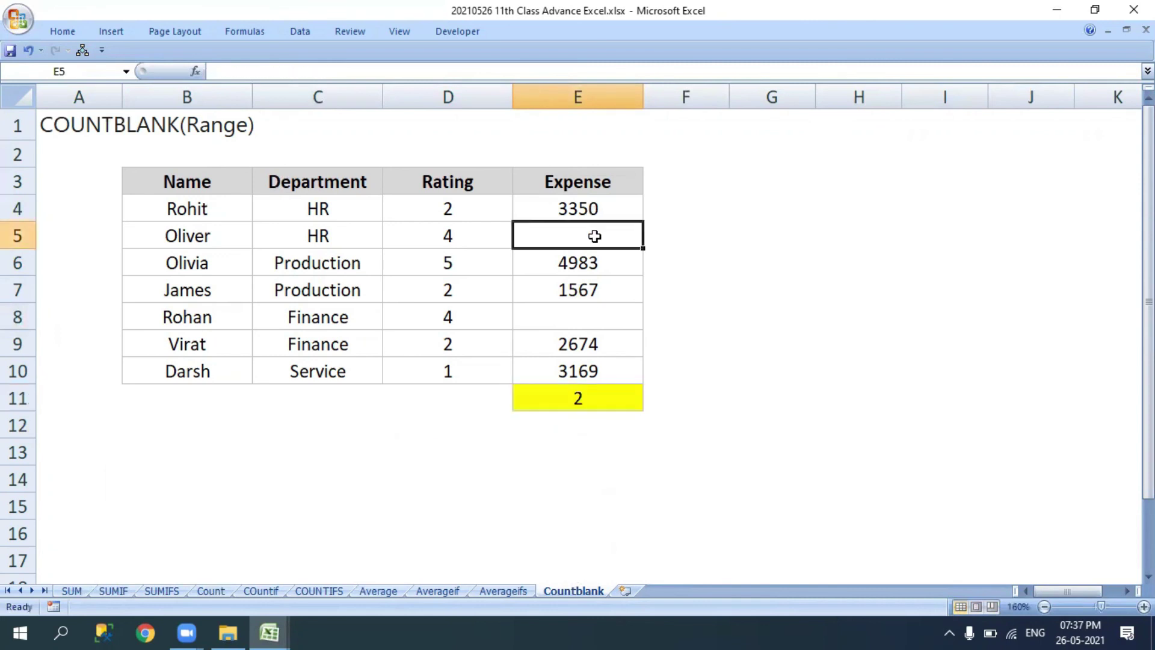
left_click(593, 311, "ctrl")
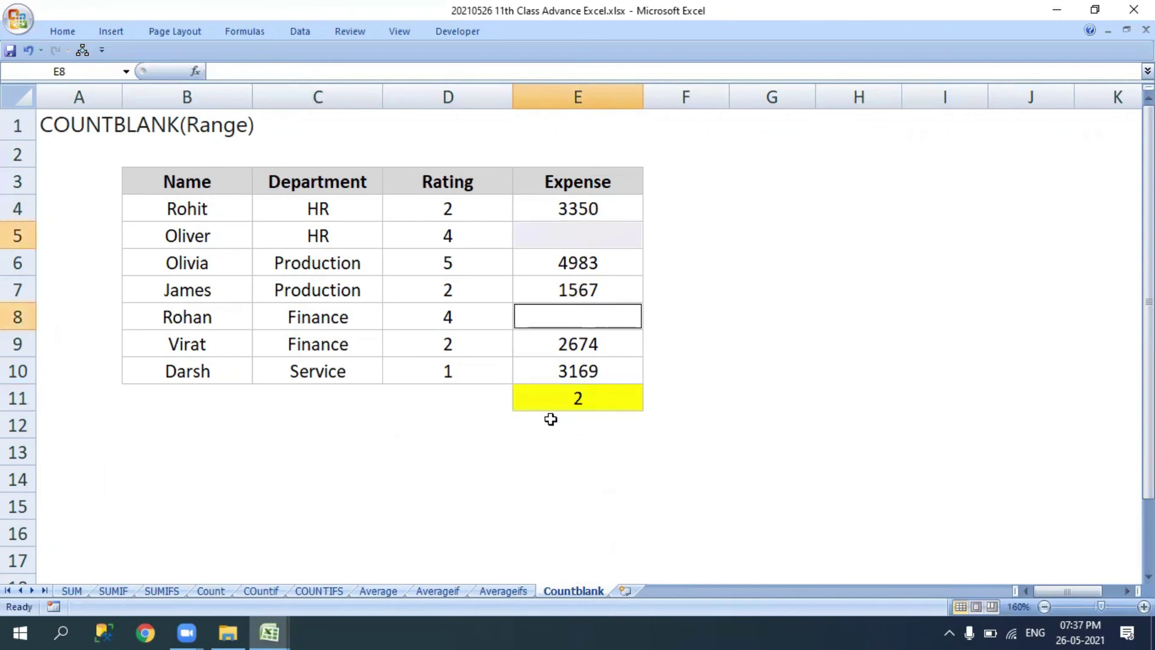
left_click(565, 402)
left_click(578, 290)
key("Delete")
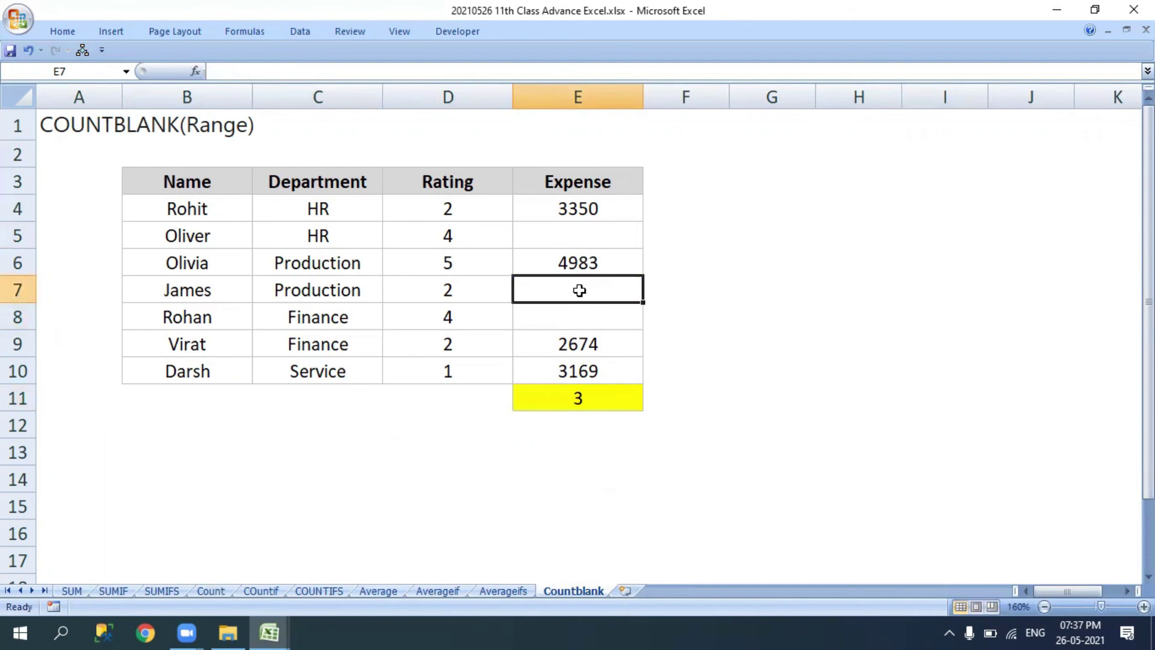
left_click(595, 395)
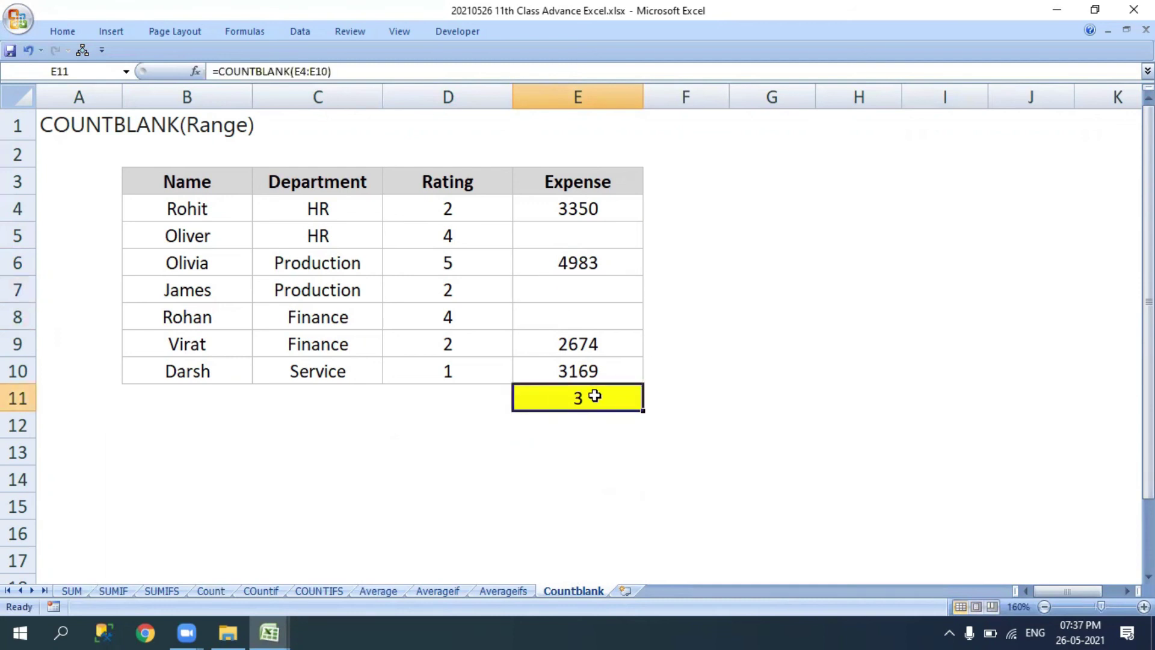